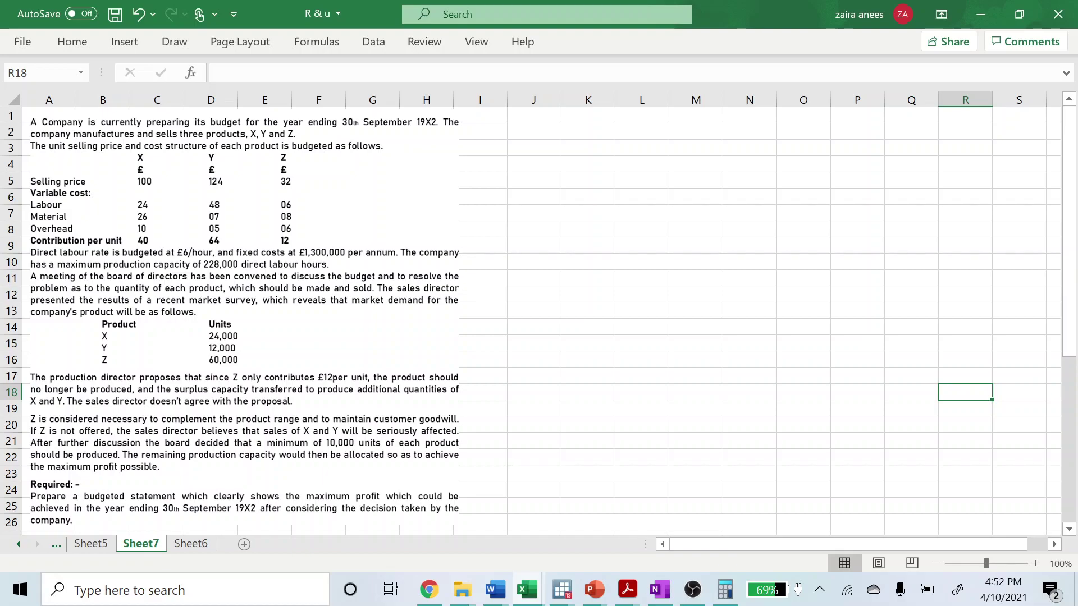
click(174, 41)
click(693, 590)
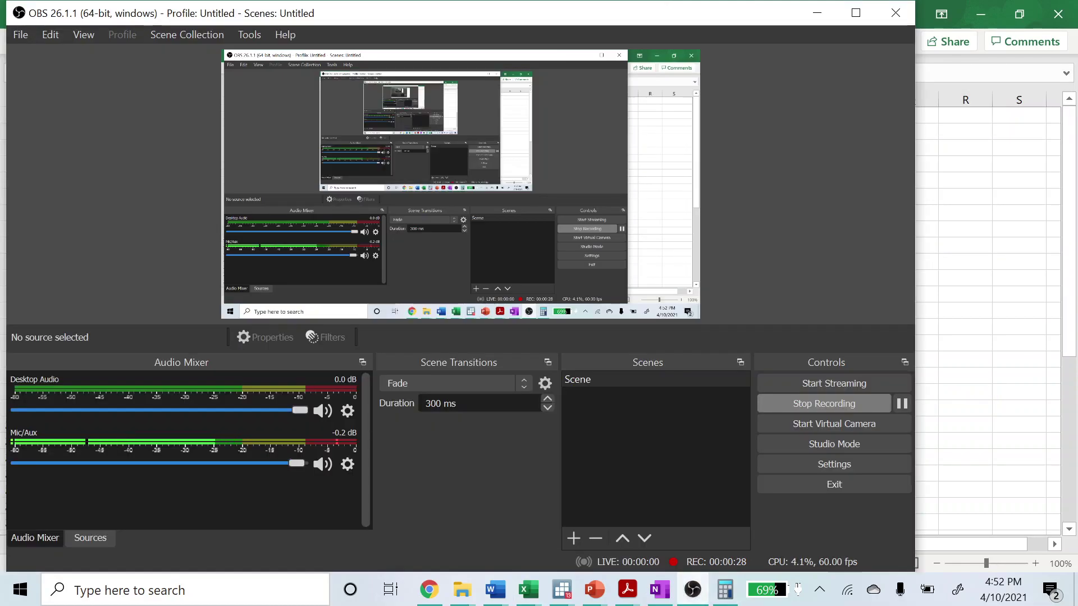
click(954, 421)
Step: Highlight in yellow the whole requirement paragraph asking for a budgeted statement that shows the maximum profit
click(174, 41)
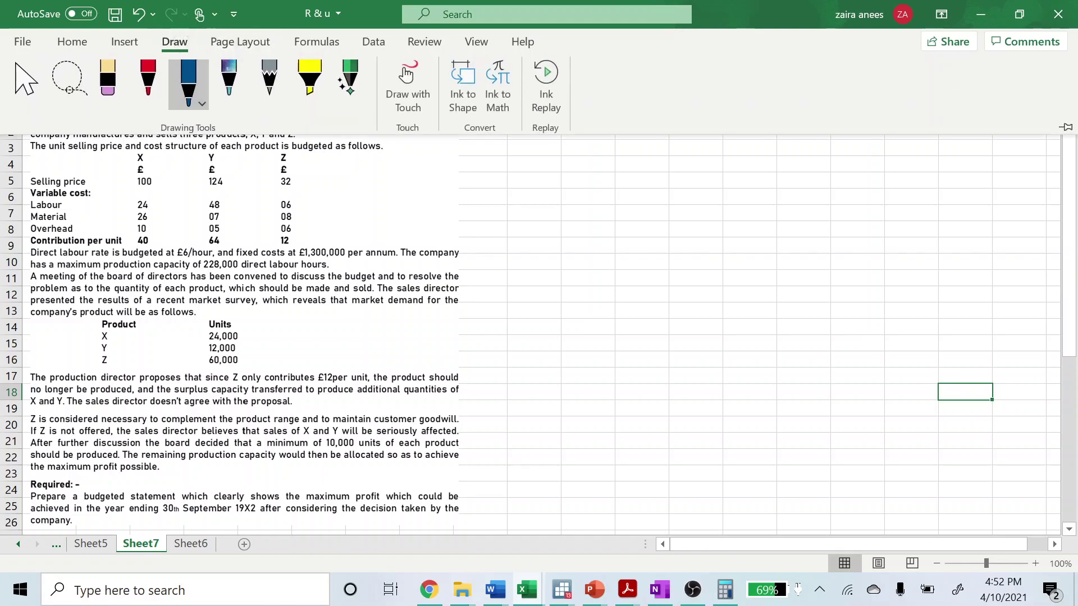
click(601, 204)
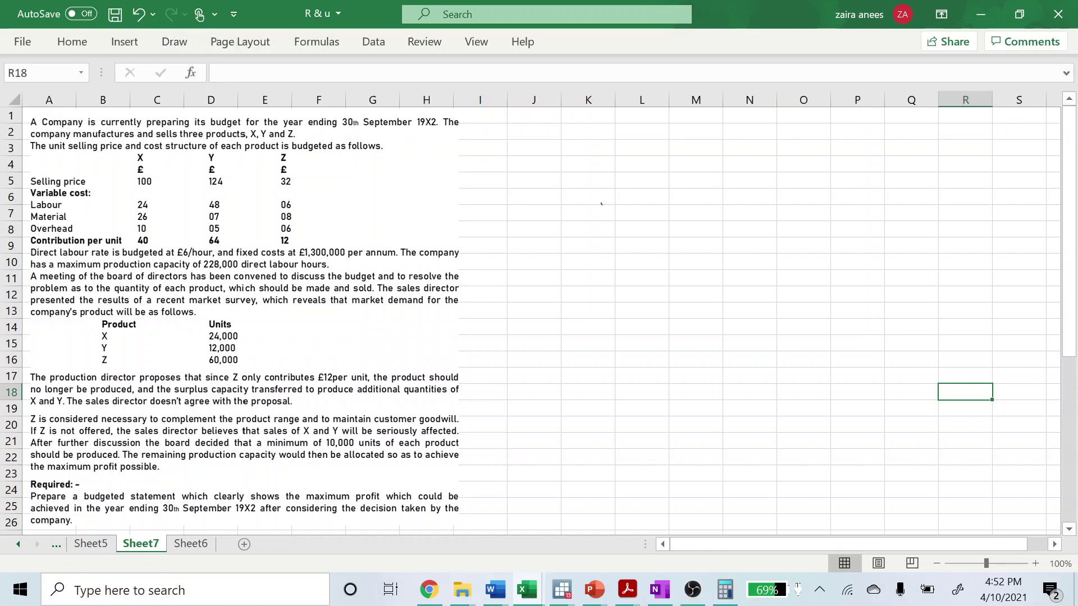
click(174, 42)
click(618, 191)
drag(23, 496, 461, 495)
drag(27, 508, 461, 508)
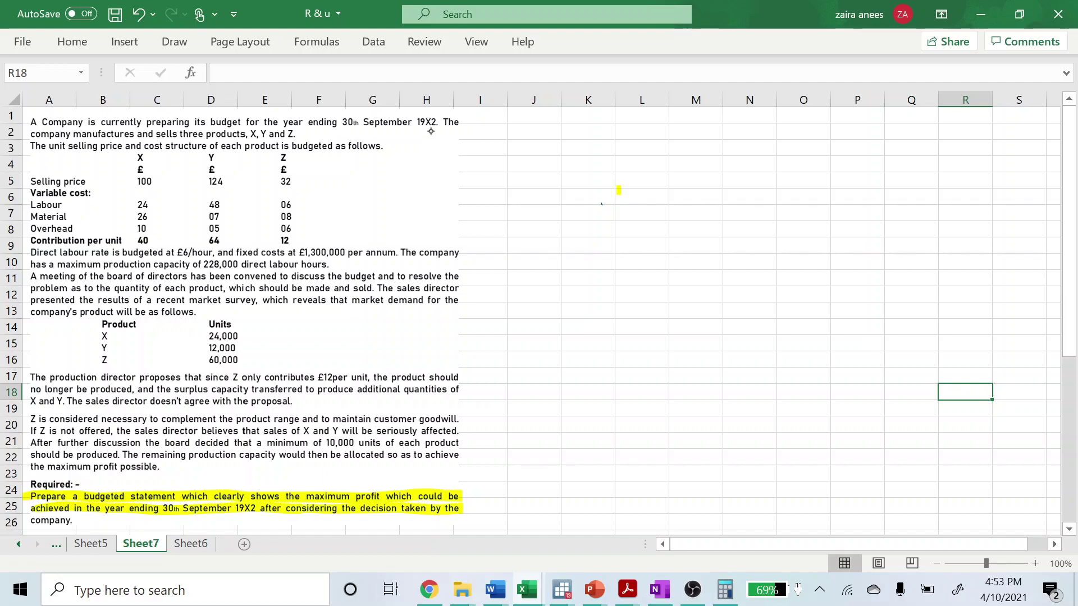
drag(33, 521, 75, 520)
Step: Highlight the year-end date "30th September 19X2", the "Variable cost:" label and the three contribution per unit figures 40, 64 and 12
drag(338, 122, 441, 122)
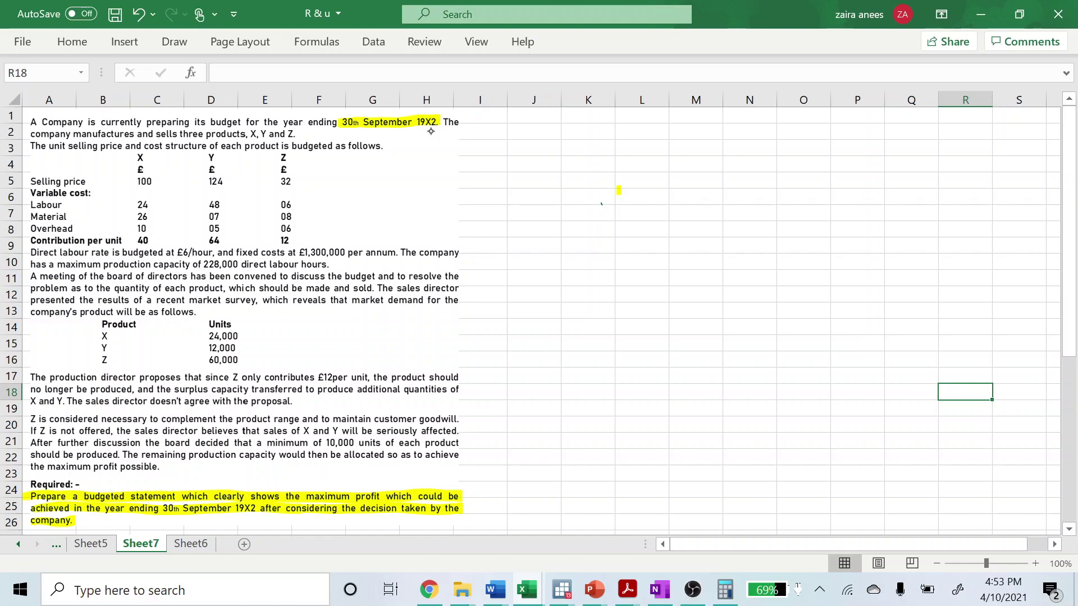
drag(28, 194, 93, 195)
drag(134, 241, 298, 241)
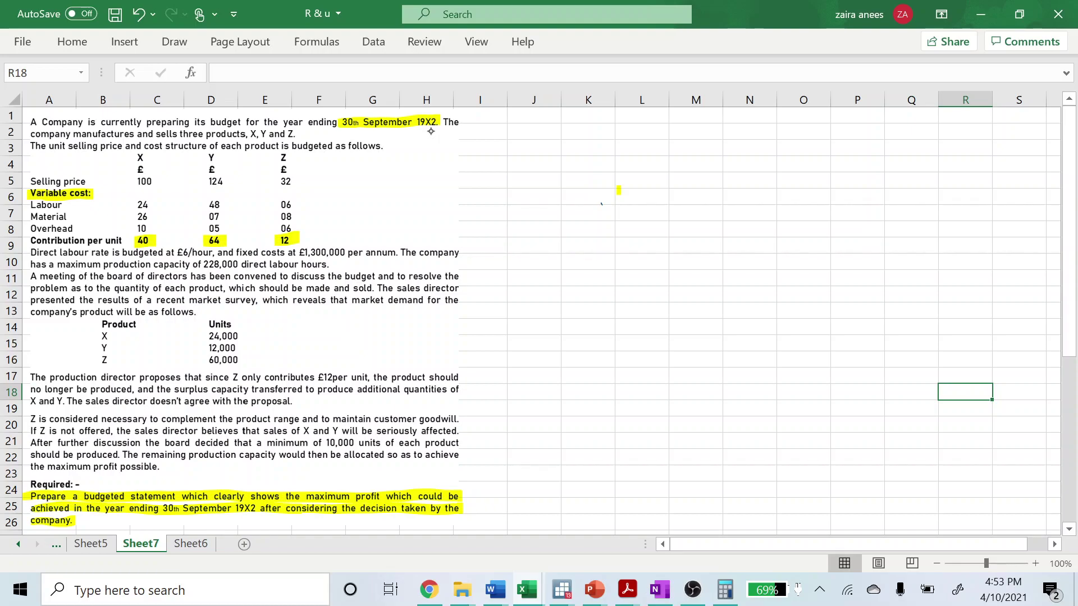
Step: Highlight the £6/hour labour rate, the fixed costs of £1,300,000 per annum and the capacity of 228,000 direct labour hours
drag(173, 252, 212, 252)
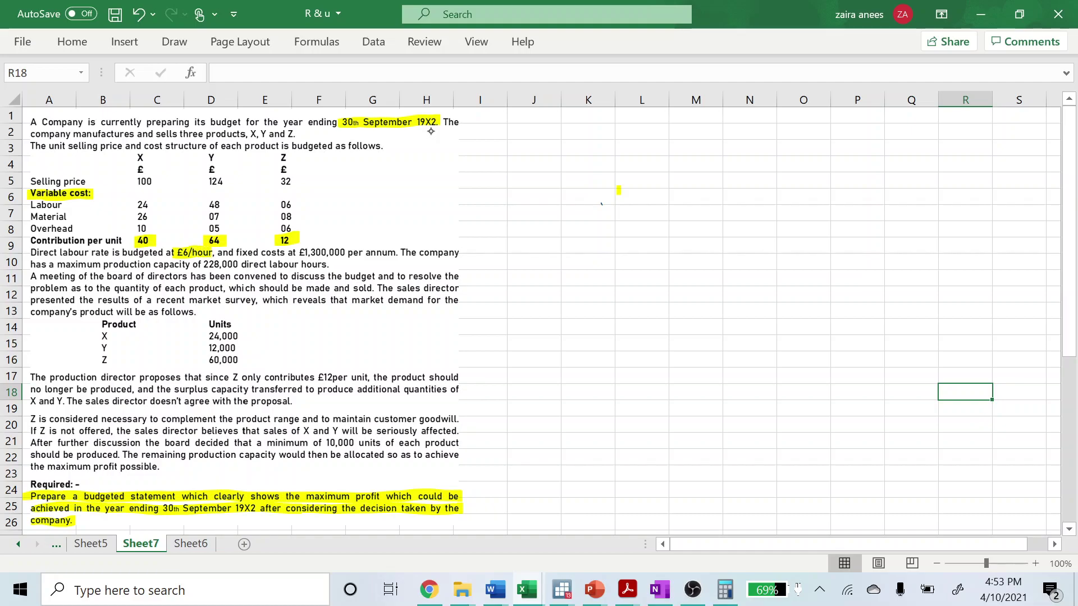
mouse_move(297, 253)
mouse_down()
mouse_move(400, 253)
mouse_move(351, 247)
mouse_up()
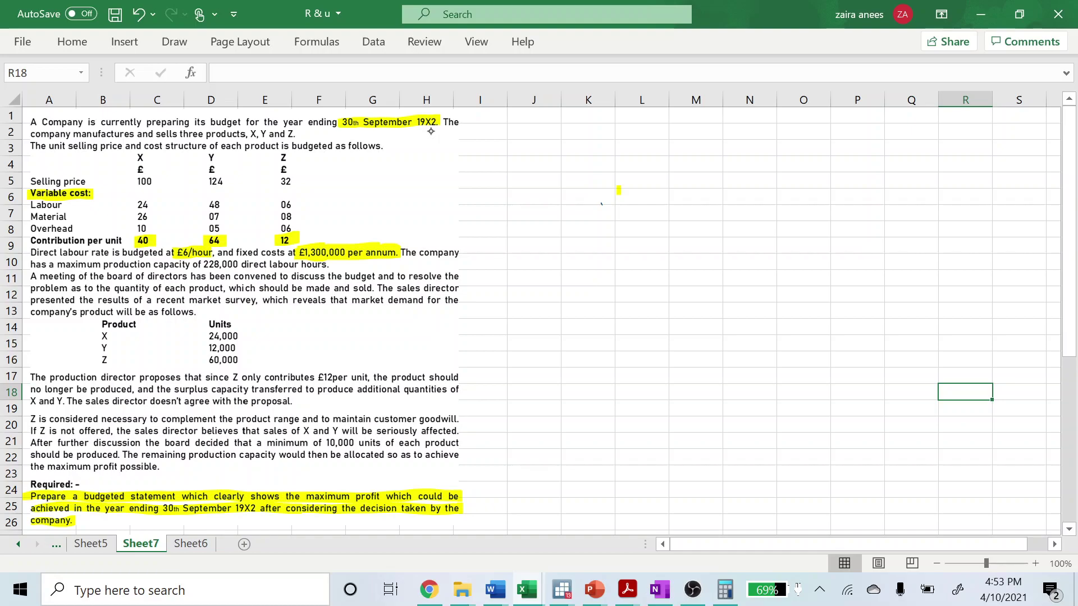
drag(201, 264, 331, 264)
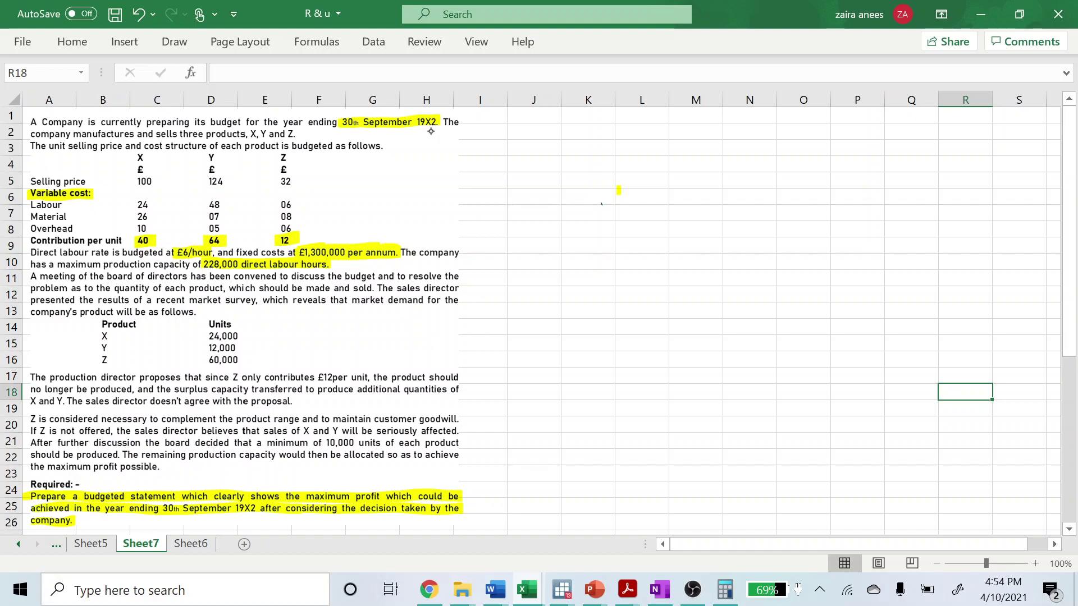
Step: Highlight "quantity", the demand figures 24,000, 12,000 and 60,000, and the phrase "Z only contributes £12per unit"
drag(114, 288, 158, 288)
mouse_move(205, 336)
mouse_down()
mouse_move(238, 335)
mouse_move(240, 360)
mouse_up()
scroll(434, 131, down, 2)
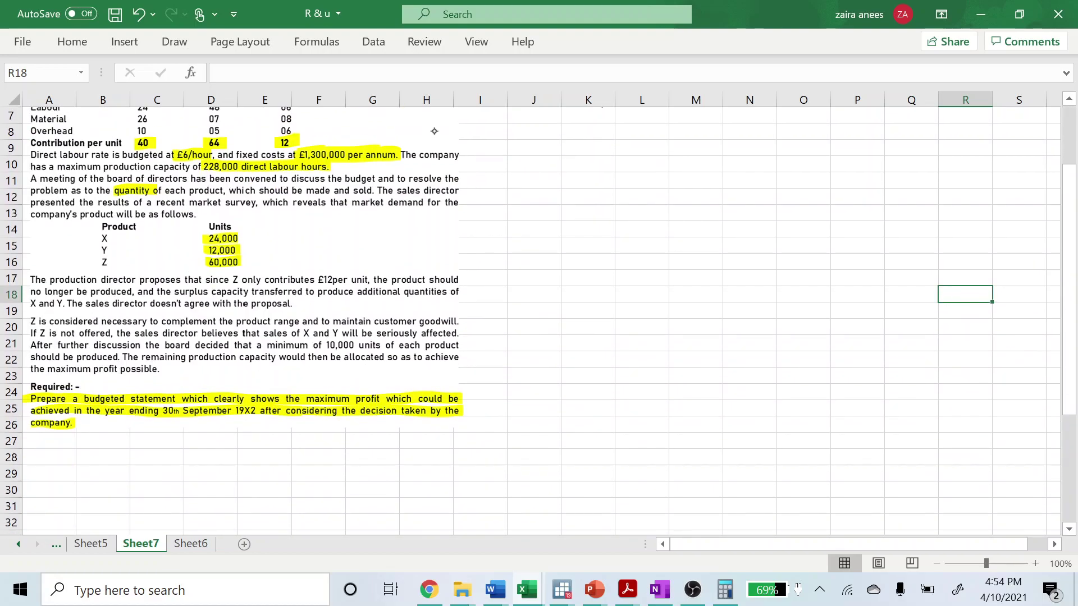
drag(230, 280, 369, 279)
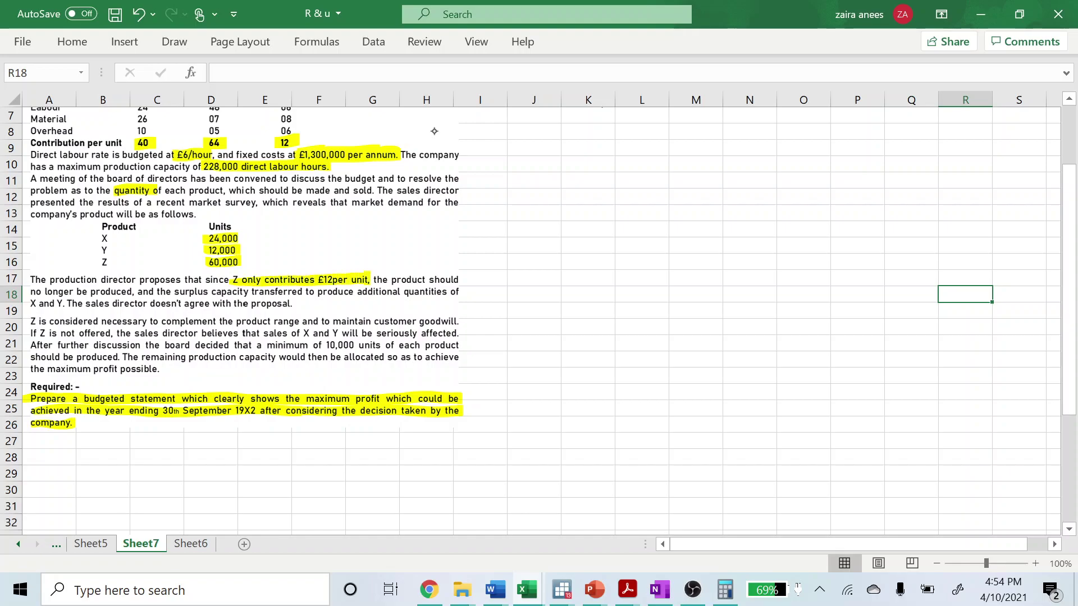
Step: Circle product Z's contribution per unit of 12 with the red pen
scroll(434, 131, up, 2)
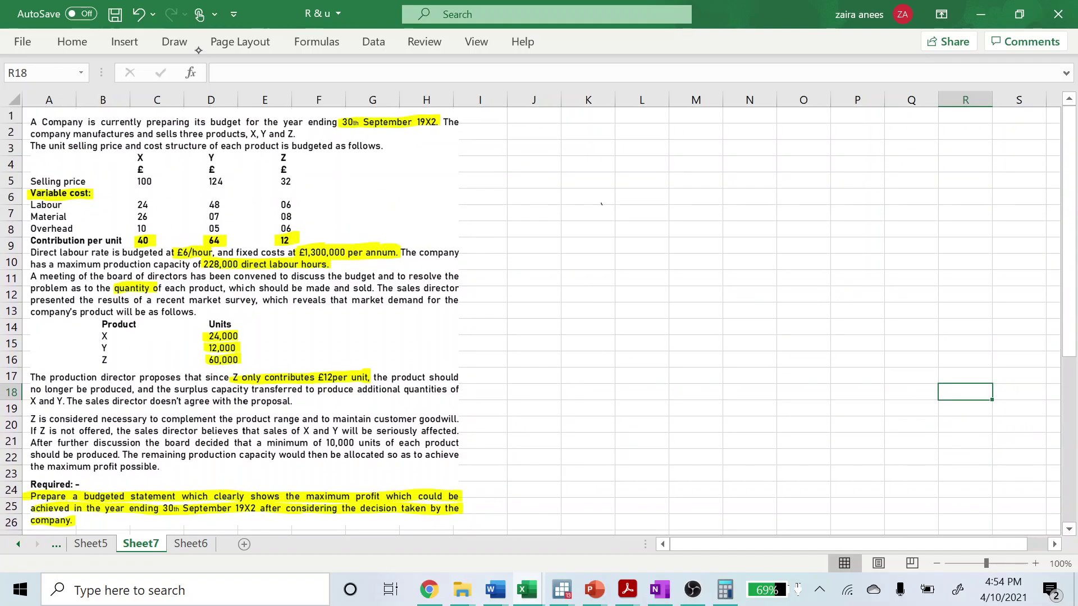
click(174, 41)
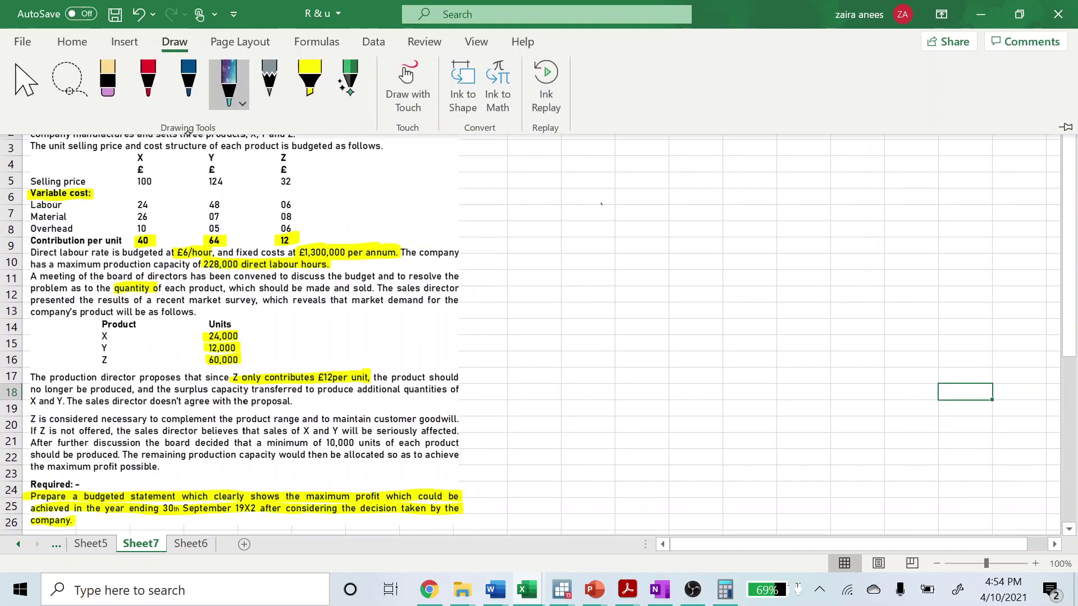
click(148, 84)
mouse_move(287, 227)
mouse_down()
mouse_move(293, 251)
mouse_move(284, 225)
mouse_up()
Step: Highlight "no longer be produced" and "X and Y" in yellow in the production director's proposal, keeping the drawing tools permanently displayed
click(175, 42)
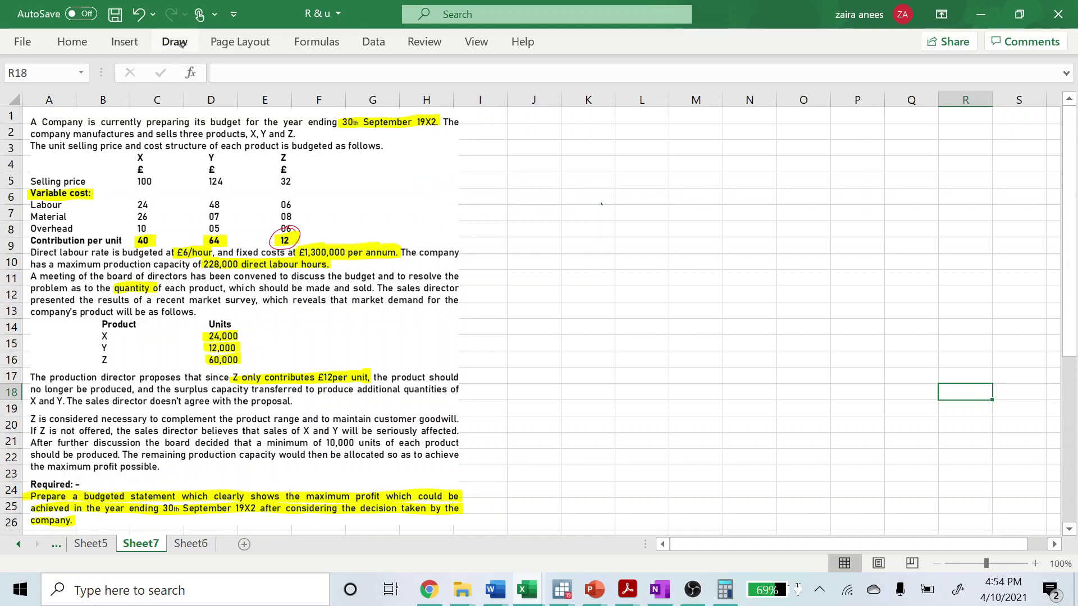
click(309, 83)
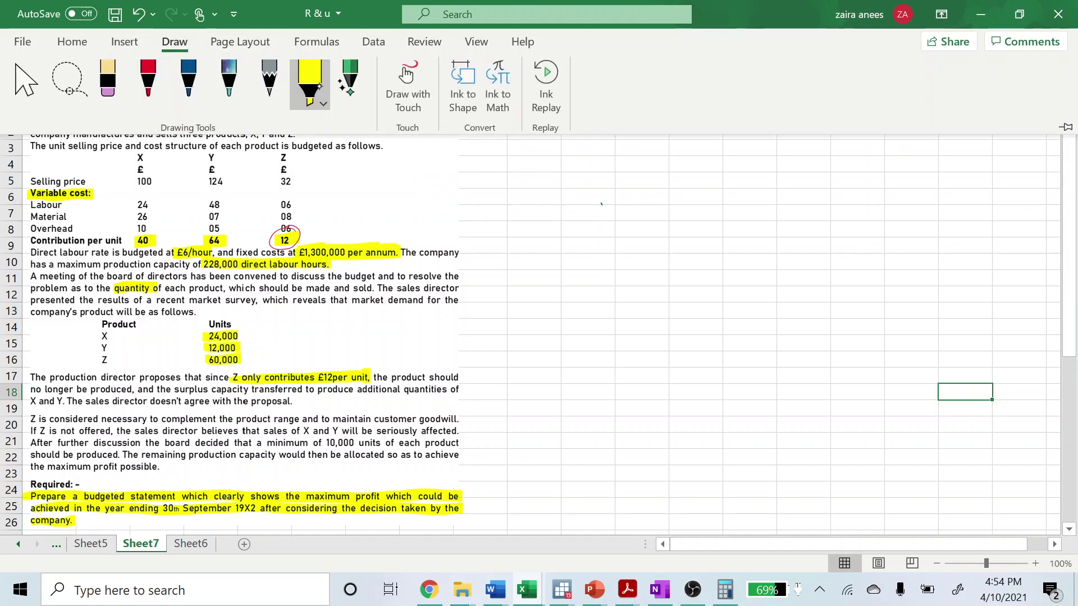
click(1065, 127)
scroll(539, 360, down, 1)
scroll(601, 245, down, 3)
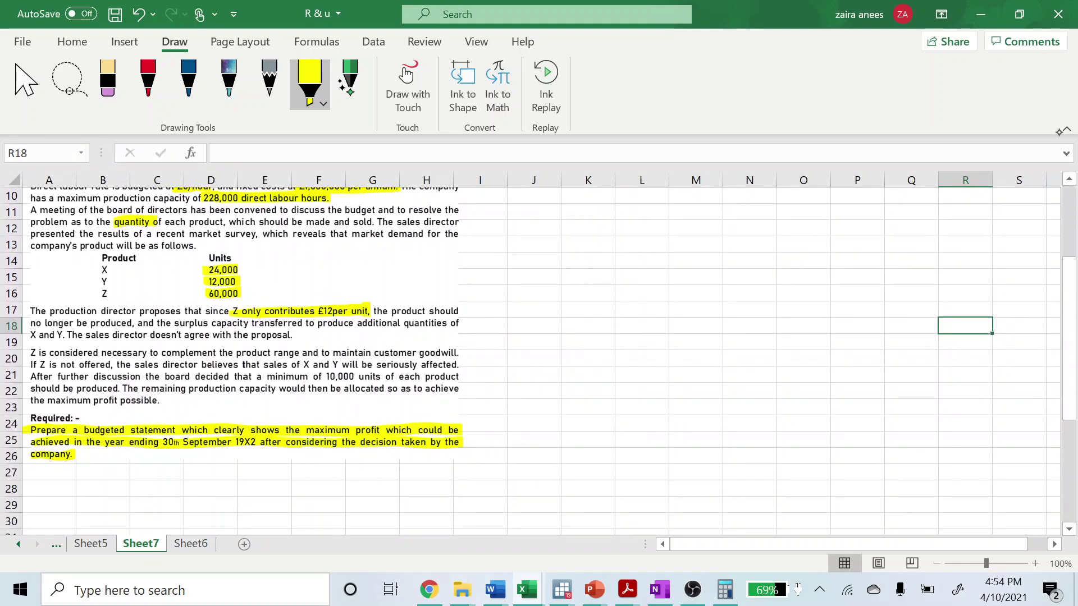
drag(28, 323, 131, 322)
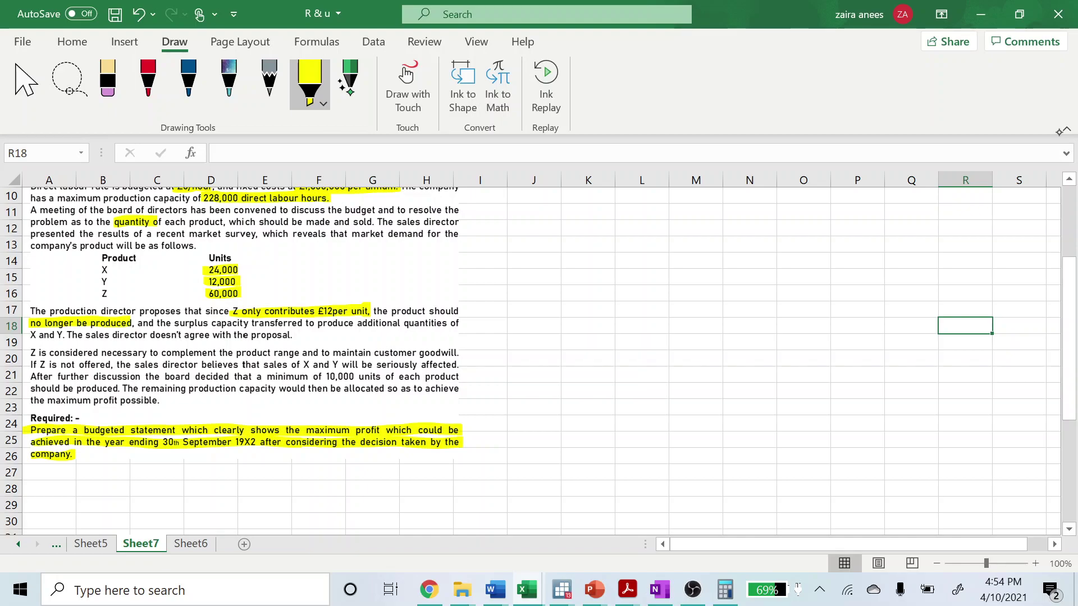
drag(28, 335, 64, 335)
Step: Highlight "complement the product range and to maintain customer goodwill", "If Z is not offered" and "X and Y will be seriously affected"
drag(158, 354, 458, 354)
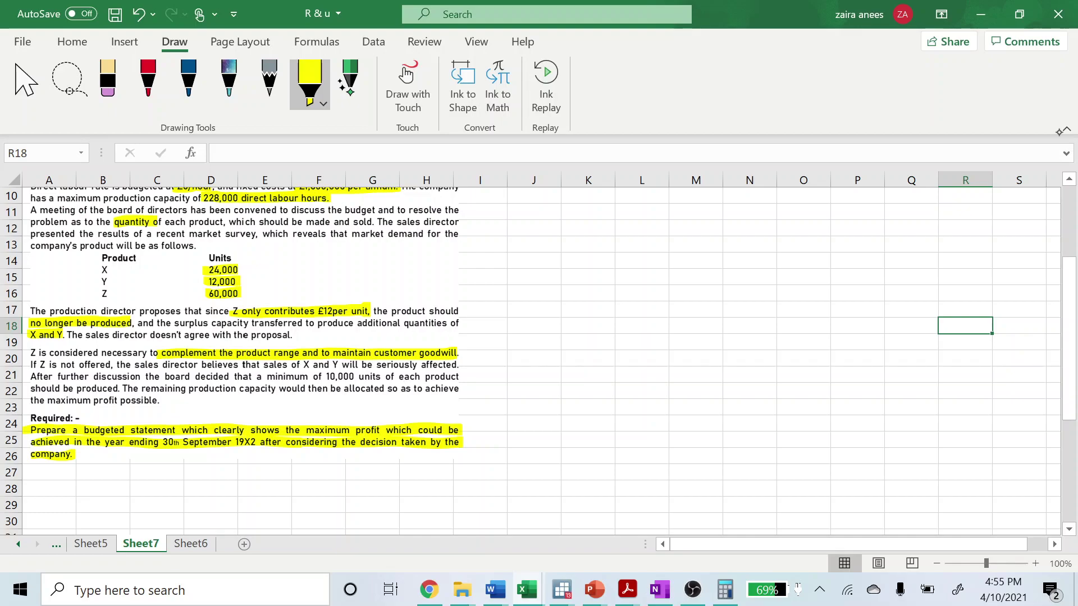
drag(28, 364, 115, 364)
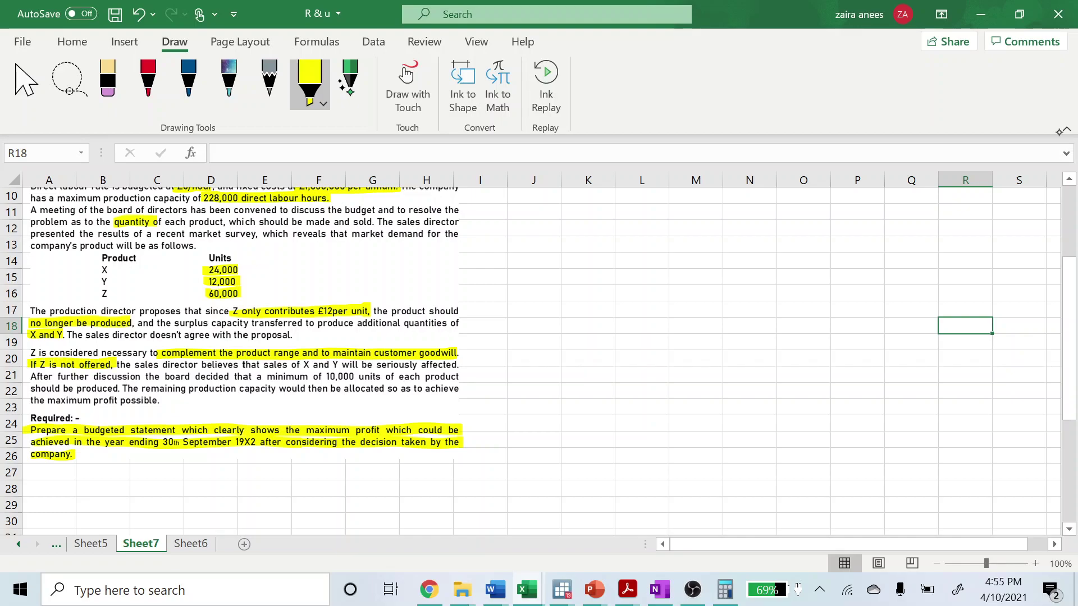
drag(303, 365, 460, 365)
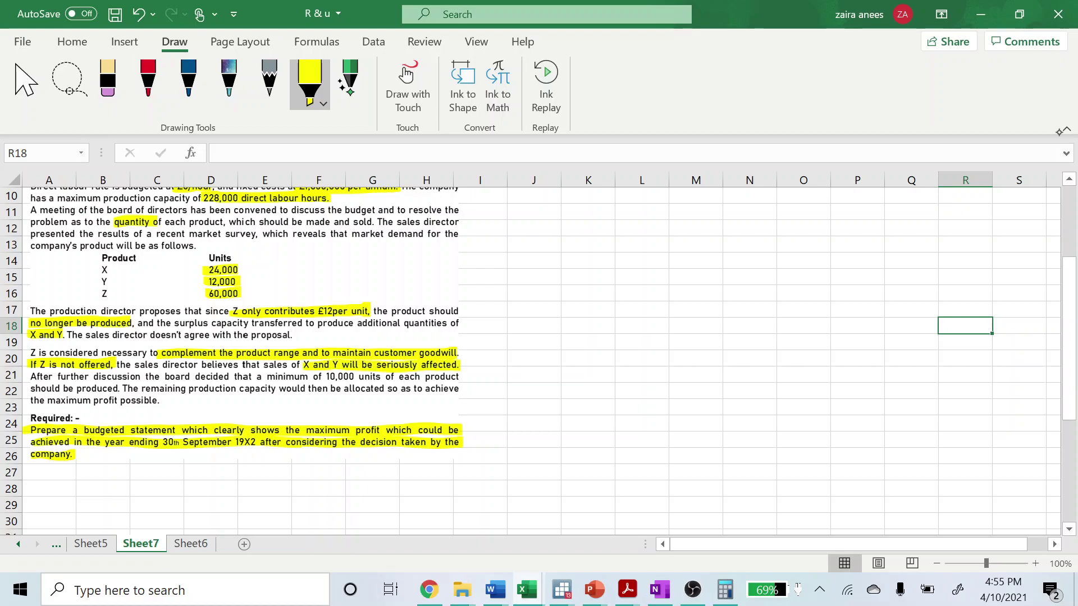
Step: Highlight the 10,000-unit minimum production decision and the sentence allocating remaining capacity for maximum profit, and collapse the ribbon
drag(264, 377, 464, 376)
drag(25, 388, 119, 388)
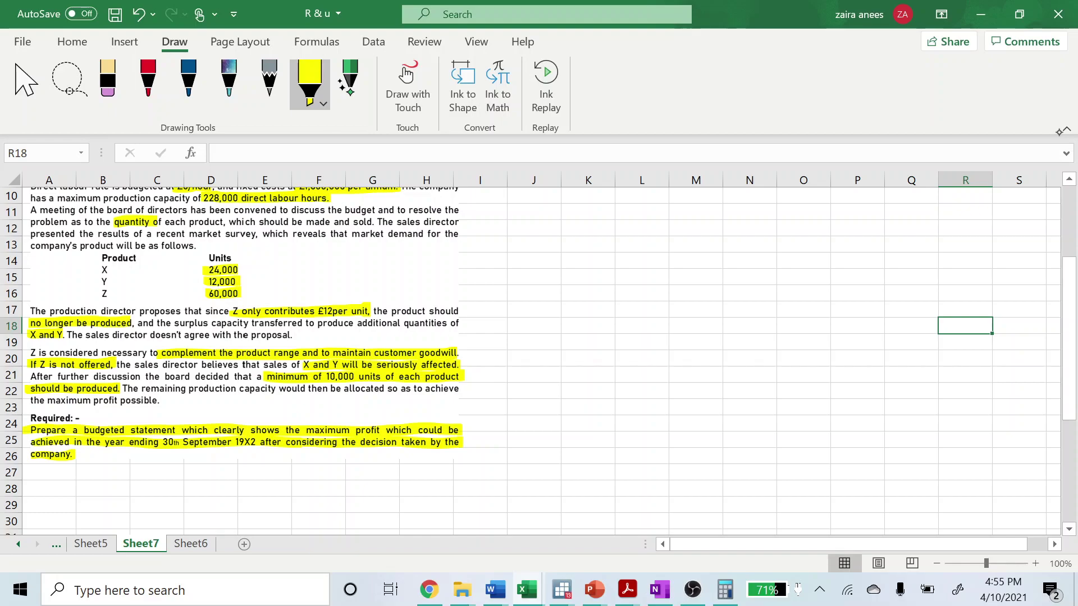
drag(136, 389, 469, 390)
drag(27, 402, 156, 401)
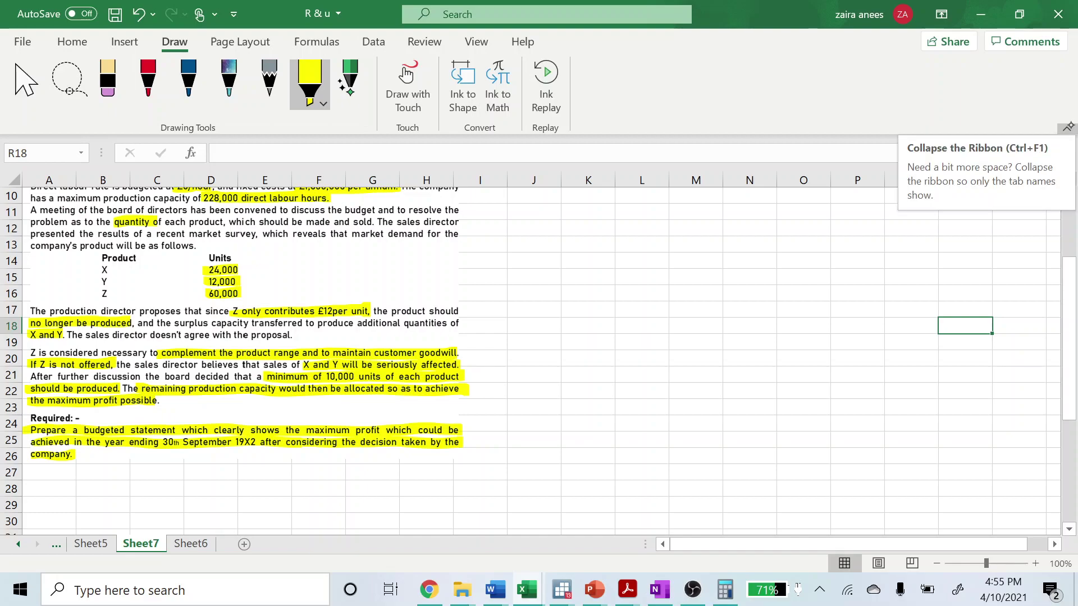
click(1067, 127)
Step: Narrow column I and widen column J to nearly three times its width as a label column beside the problem text
scroll(780, 306, up, 3)
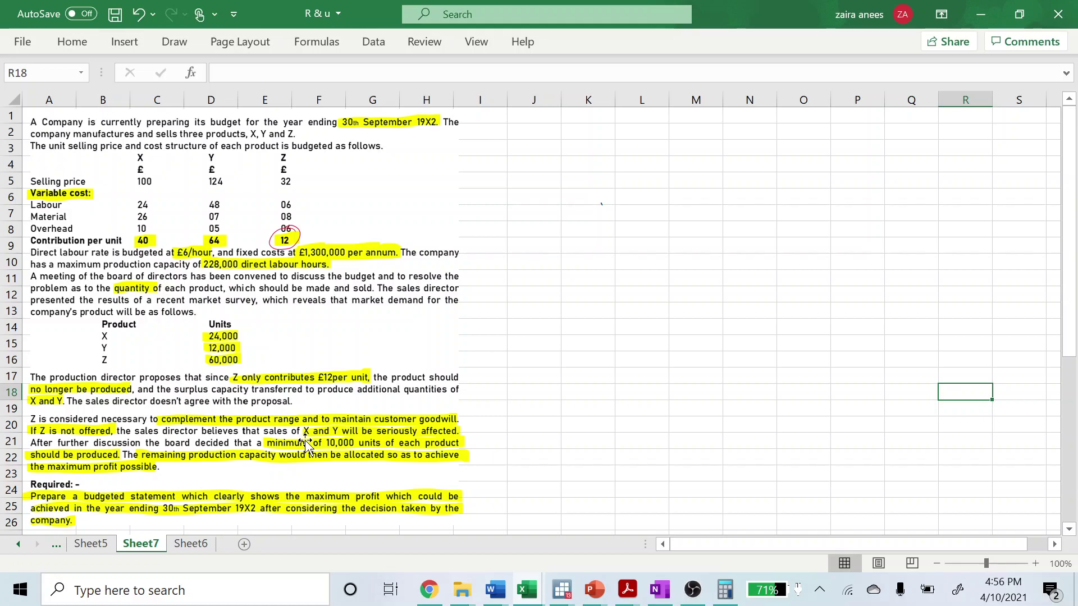
key(Left)
key(Left)
key(Left)
key(Left)
key(Left)
key(Left)
key(Left)
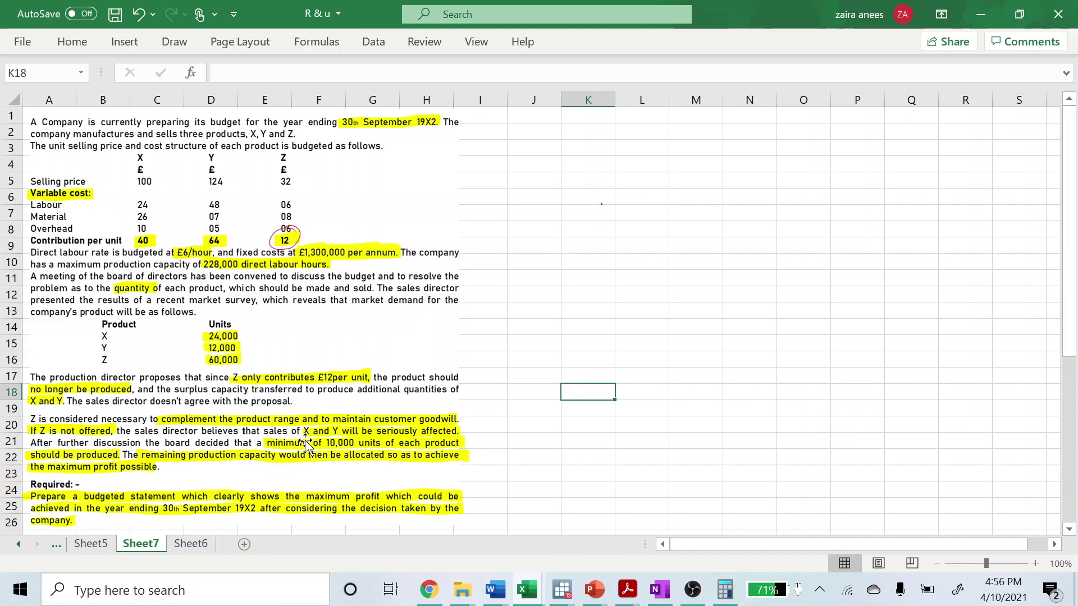
key(Up)
key(Up)
key(Up)
key(Up)
key(Up)
key(Up)
key(Up)
key(Up)
key(Up)
key(Up)
key(Up)
key(Up)
key(Up)
key(Up)
key(Up)
key(Up)
key(Up)
key(Left)
key(Down)
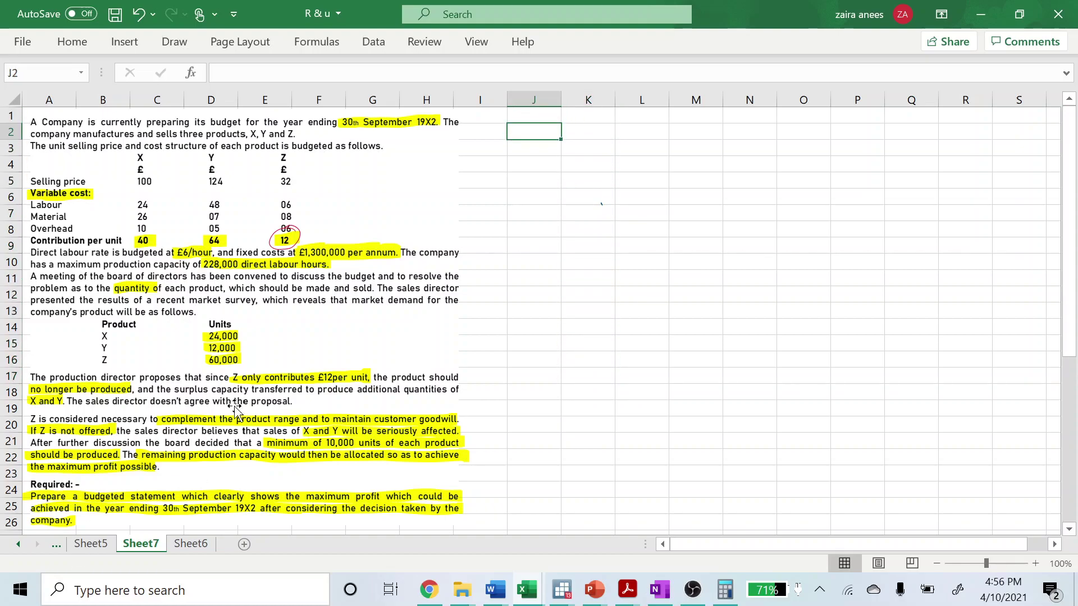
scroll(255, 404, down, 1)
scroll(255, 404, up, 1)
drag(507, 100, 625, 101)
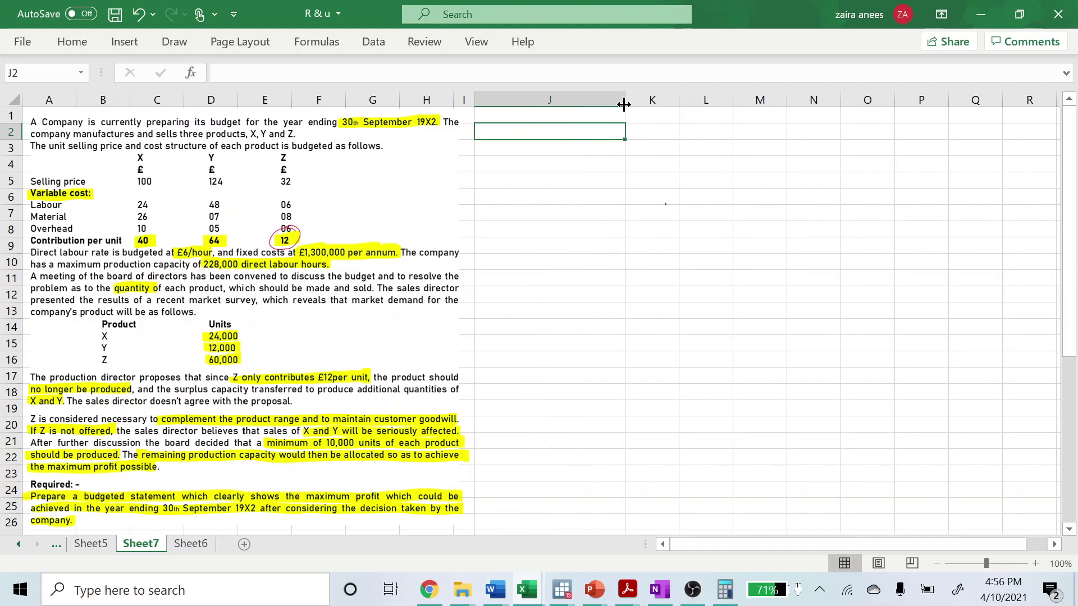
Step: Enter the product headings X, Y and Z in cells K2 to M2 and move to J3
click(670, 463)
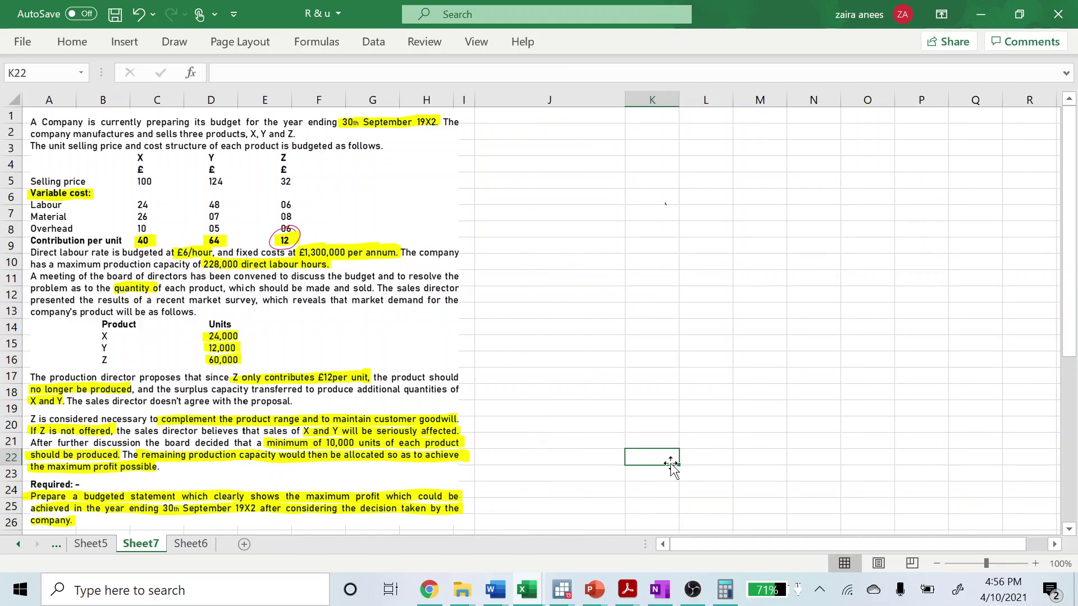
click(655, 135)
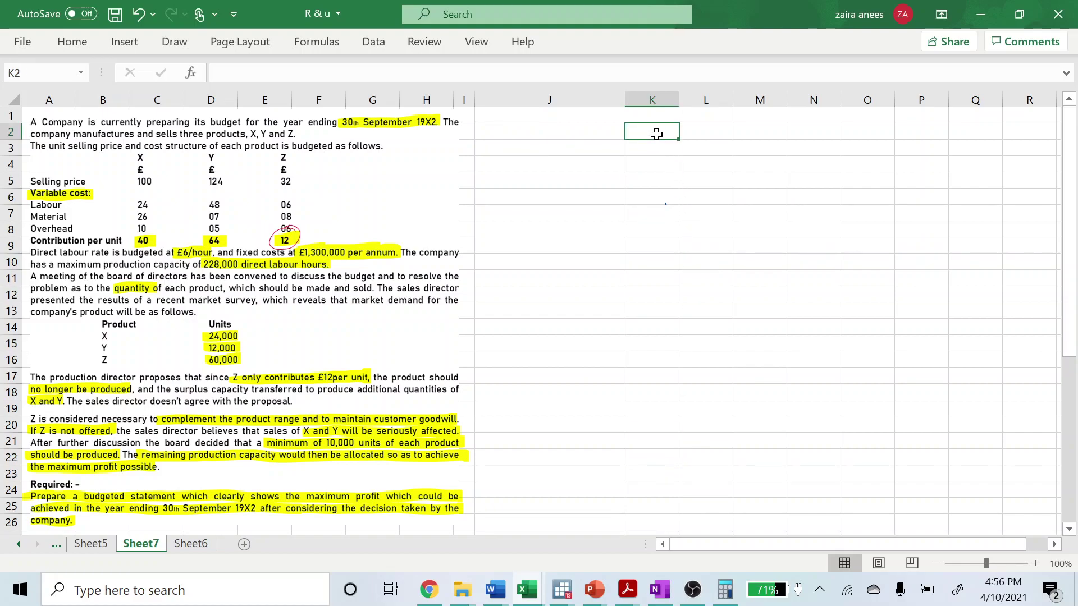
key(Caps_Lock)
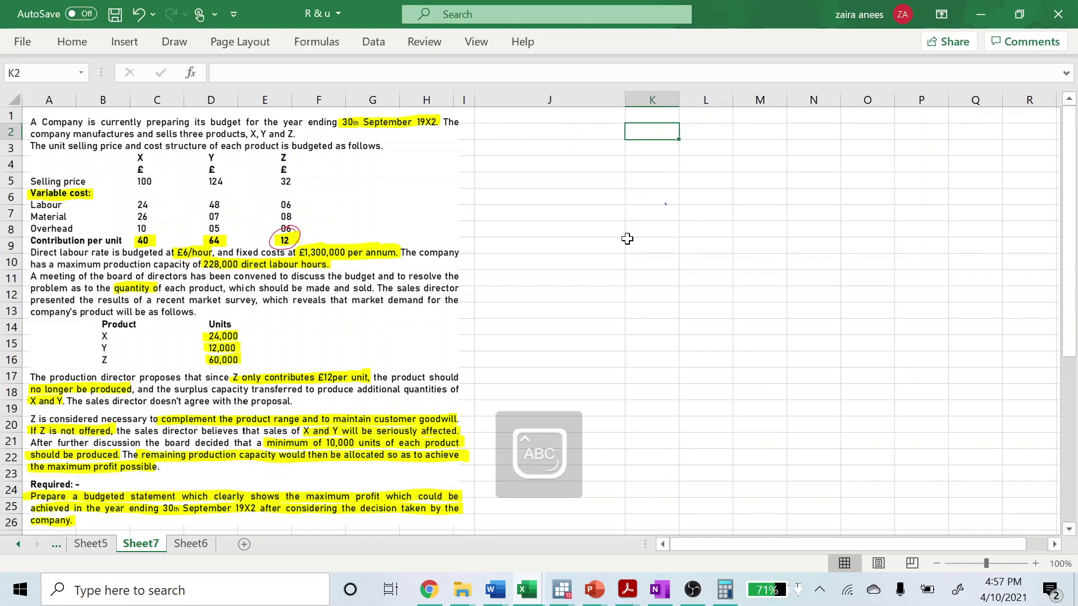
text(X)
key(Tab)
text(Y)
key(Tab)
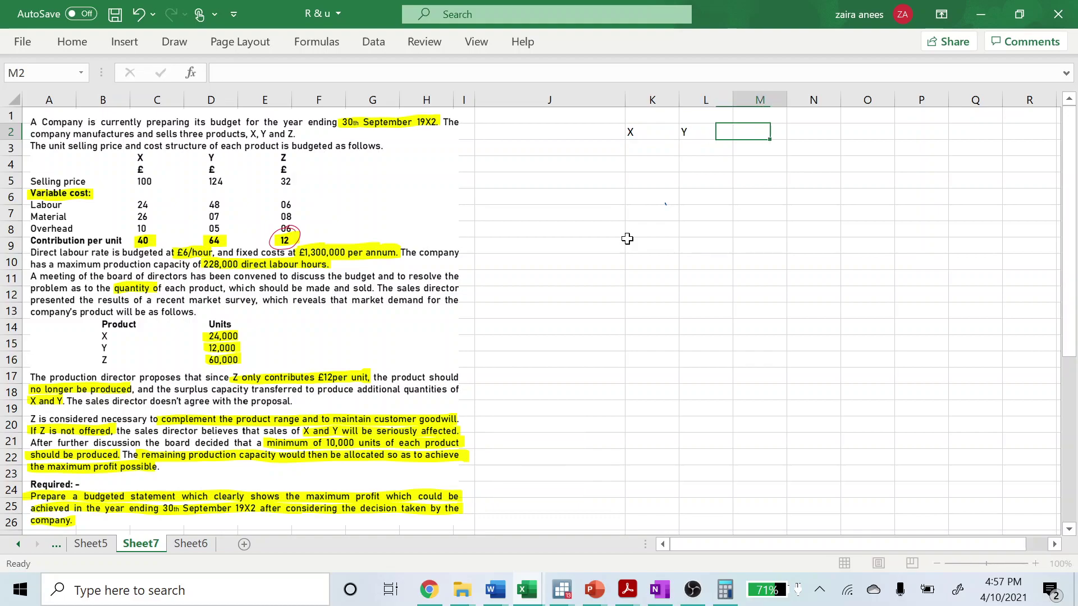
text(Z)
key(Return)
key(Left)
key(Left)
key(Left)
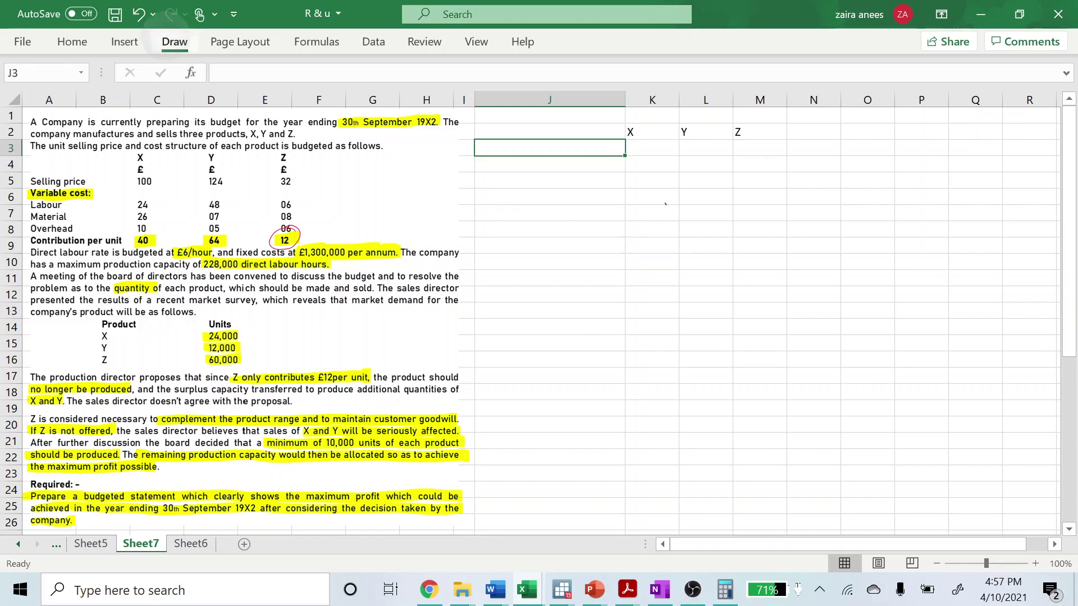
Step: Underline "Variable cost:" in red and circle the labour costs 24, 48 and 06 of the three products
click(174, 41)
click(416, 80)
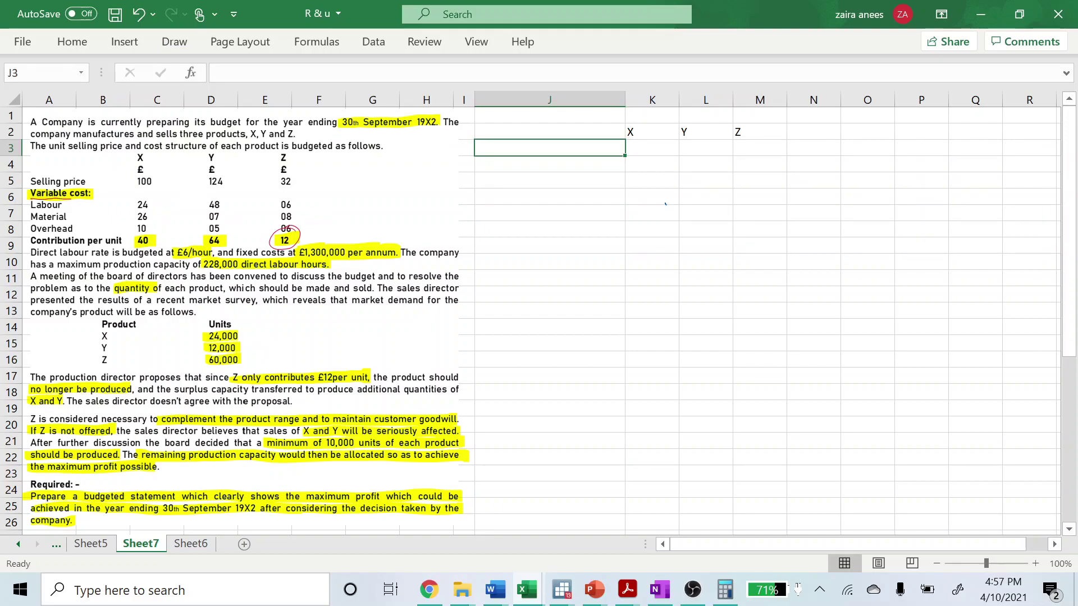
mouse_move(30, 199)
mouse_down()
mouse_move(153, 210)
mouse_move(141, 196)
mouse_up()
drag(209, 198, 219, 198)
mouse_move(286, 196)
mouse_down()
mouse_move(293, 203)
mouse_move(284, 196)
mouse_up()
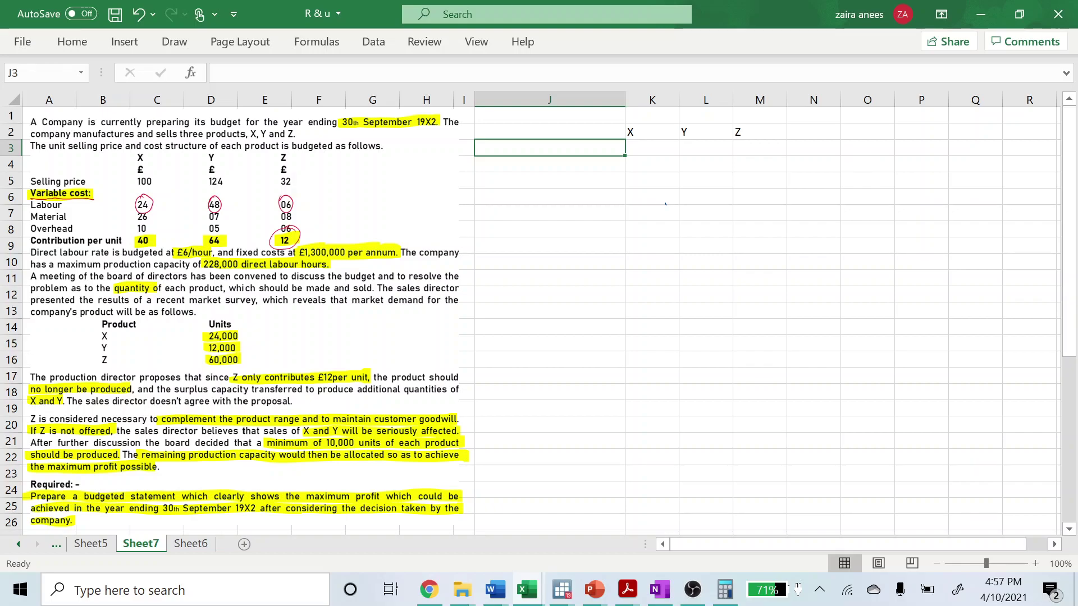
Step: Handwrite "Hrs x wage rate = cost" in red beside the headings with ticks and an arrow, and circle the £6/hour rate
mouse_move(862, 152)
mouse_down()
mouse_move(877, 166)
mouse_move(929, 151)
mouse_move(942, 163)
mouse_move(967, 133)
mouse_up()
drag(962, 137, 1013, 128)
mouse_move(1017, 116)
mouse_down()
mouse_move(1015, 134)
mouse_move(1053, 112)
mouse_up()
drag(907, 135, 938, 118)
mouse_move(184, 243)
mouse_down()
mouse_move(187, 261)
mouse_move(212, 247)
mouse_move(175, 246)
mouse_up()
mouse_move(1016, 143)
mouse_down()
mouse_move(1005, 159)
mouse_move(964, 163)
mouse_up()
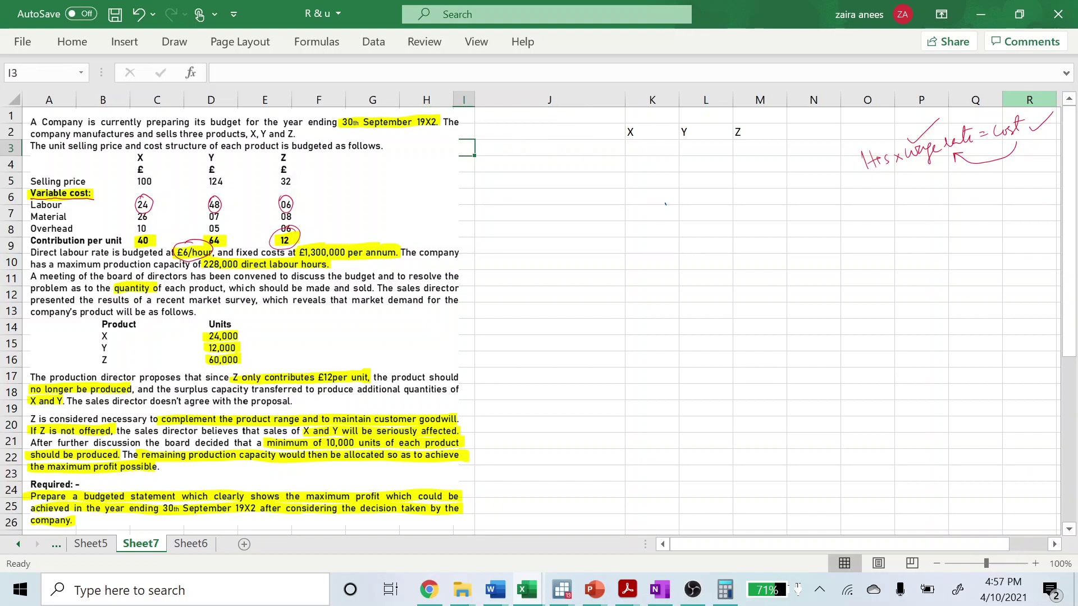
Step: Label cell J3 "LABOUR HOURS" and calculate product X's hours in K3 as =24/6
text(LABOUR)
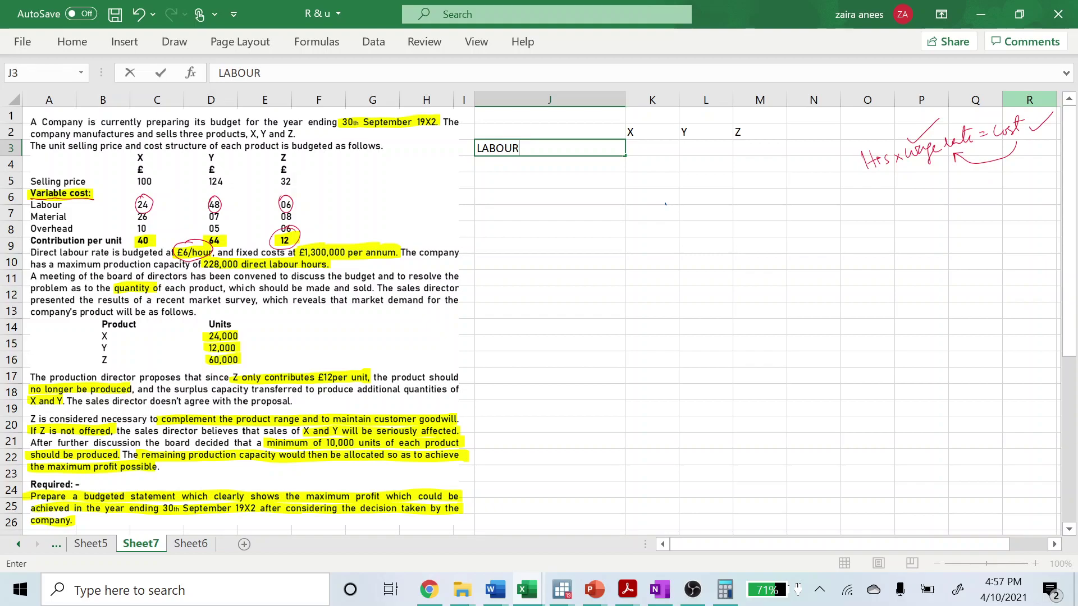
text( HOURS)
key(Tab)
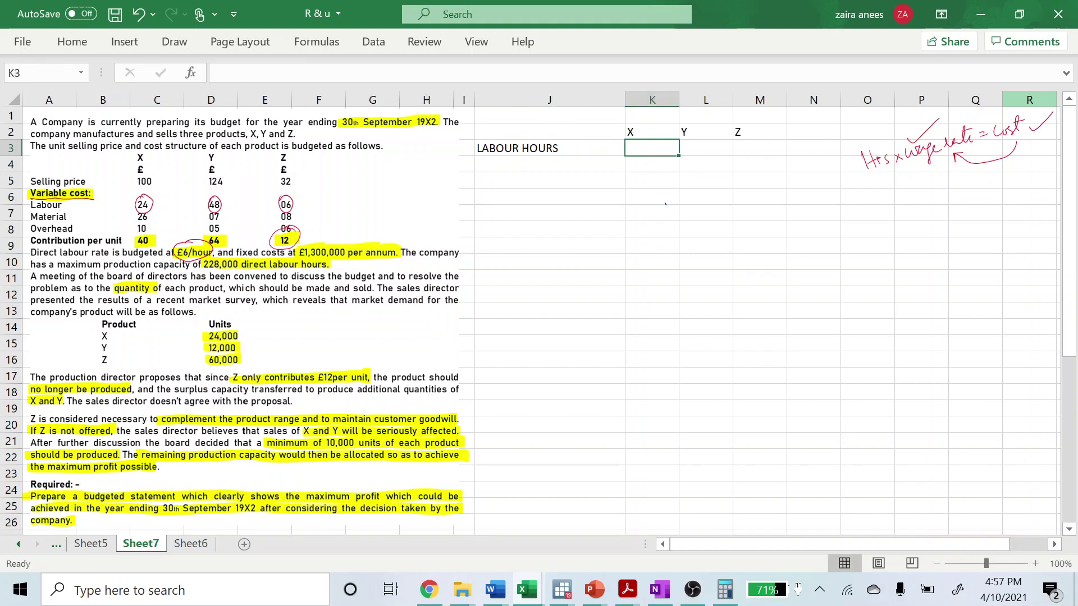
text(=)
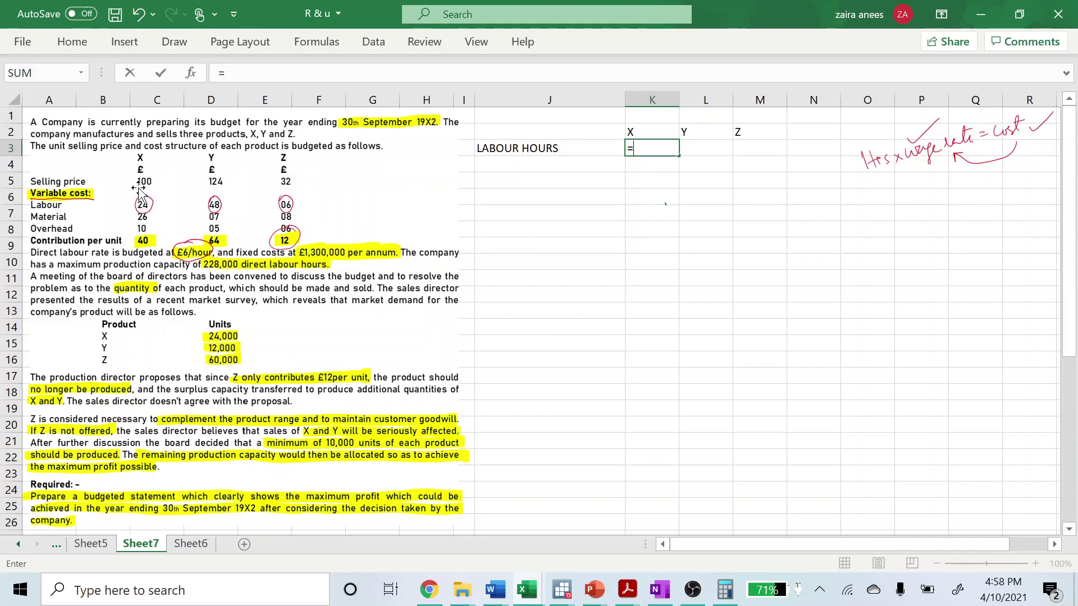
text(24)
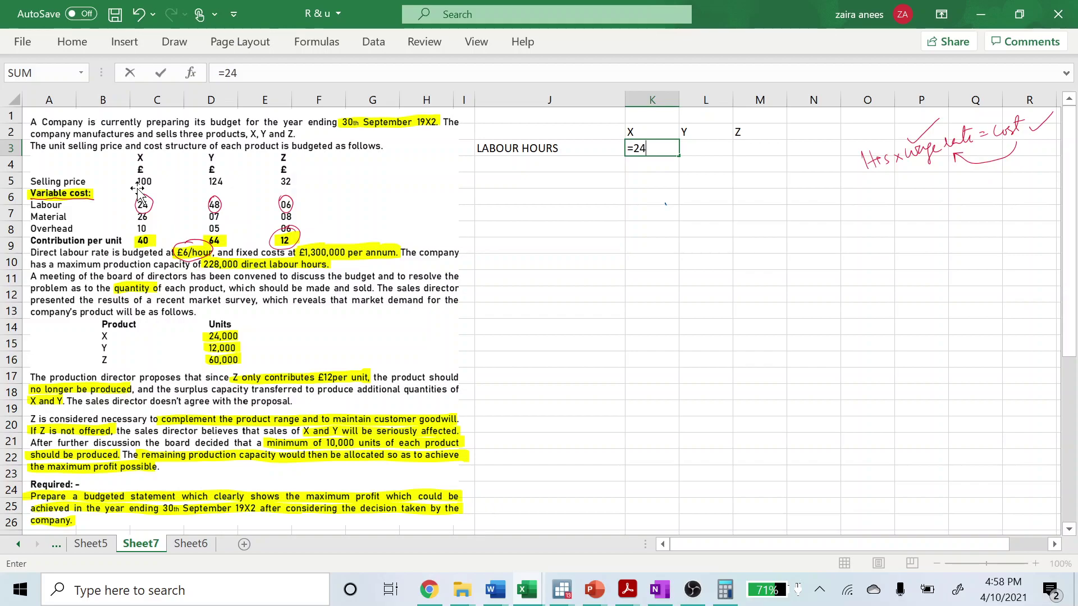
text(/6)
key(Return)
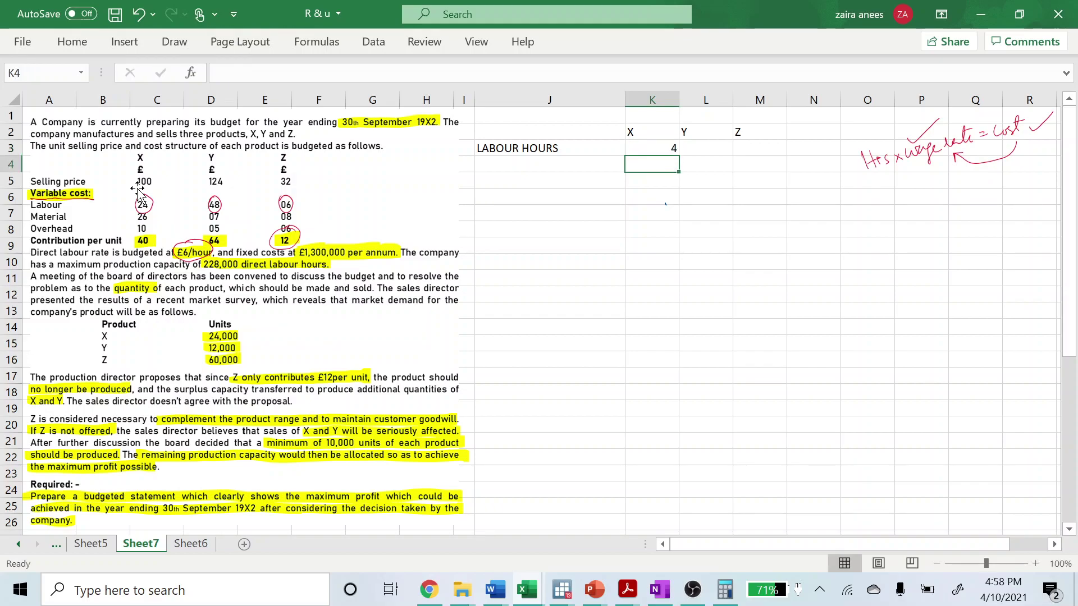
Step: Calculate the labour hours of Y in L3 as =48/6 and of Z in M3 as =6/6
key(Up)
key(Right)
text(=)
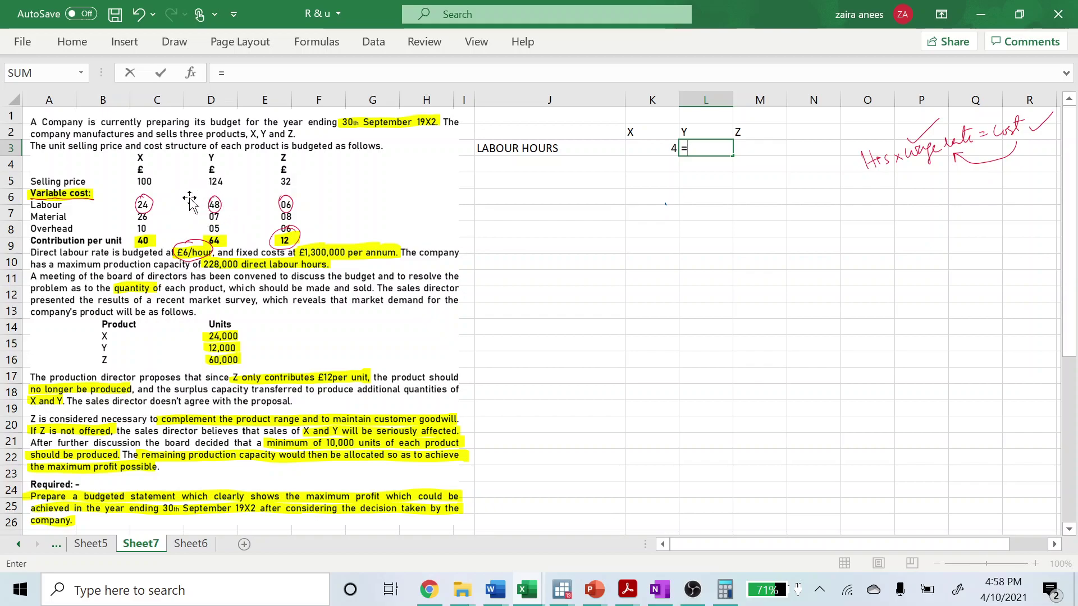
text(48/)
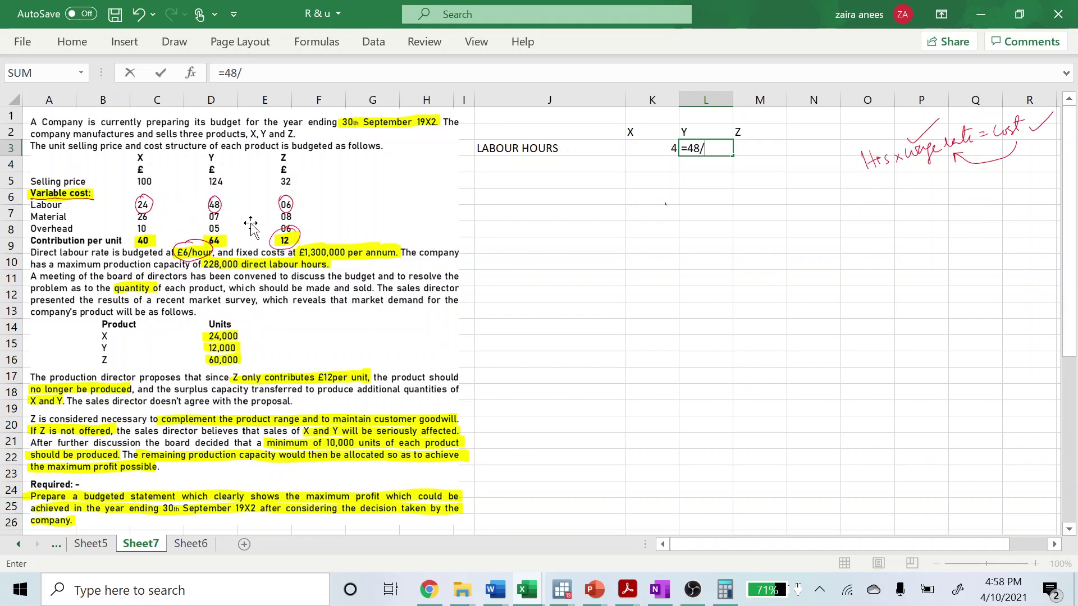
text(6)
key(Return)
key(Right)
key(Up)
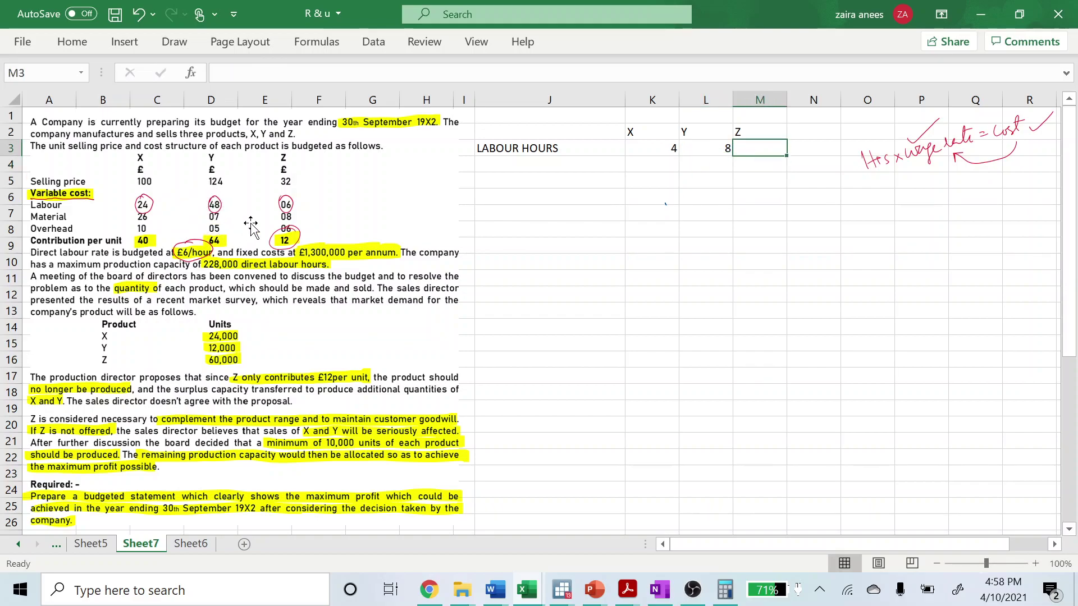
text(=6/6)
key(Return)
key(Left)
key(Left)
key(Left)
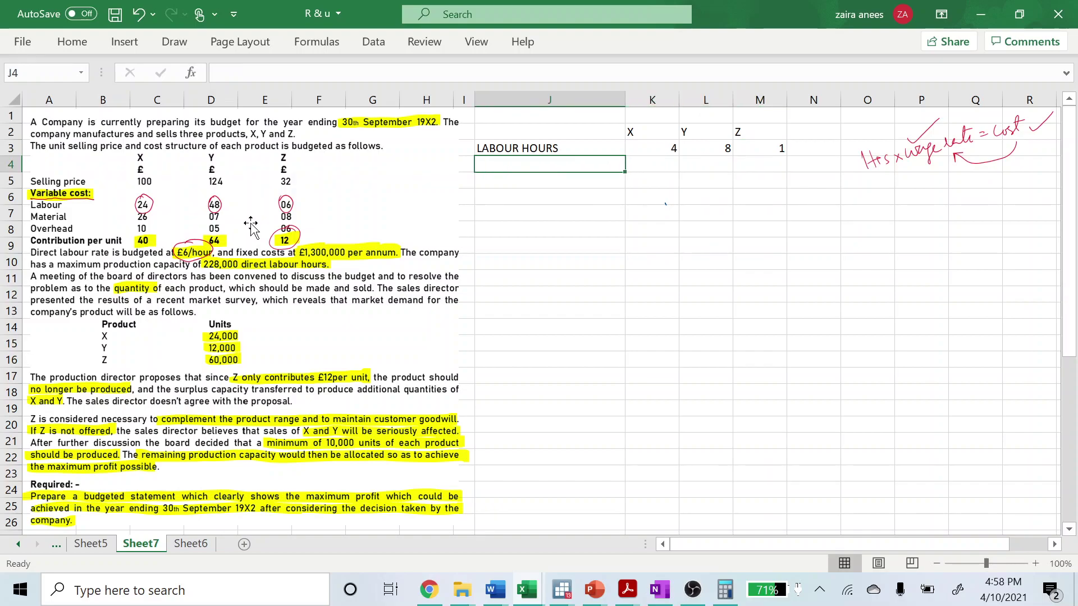
Step: Enter the label "REQ HRS" in cell O5, beside the product table
key(Right)
key(Right)
key(Right)
key(Right)
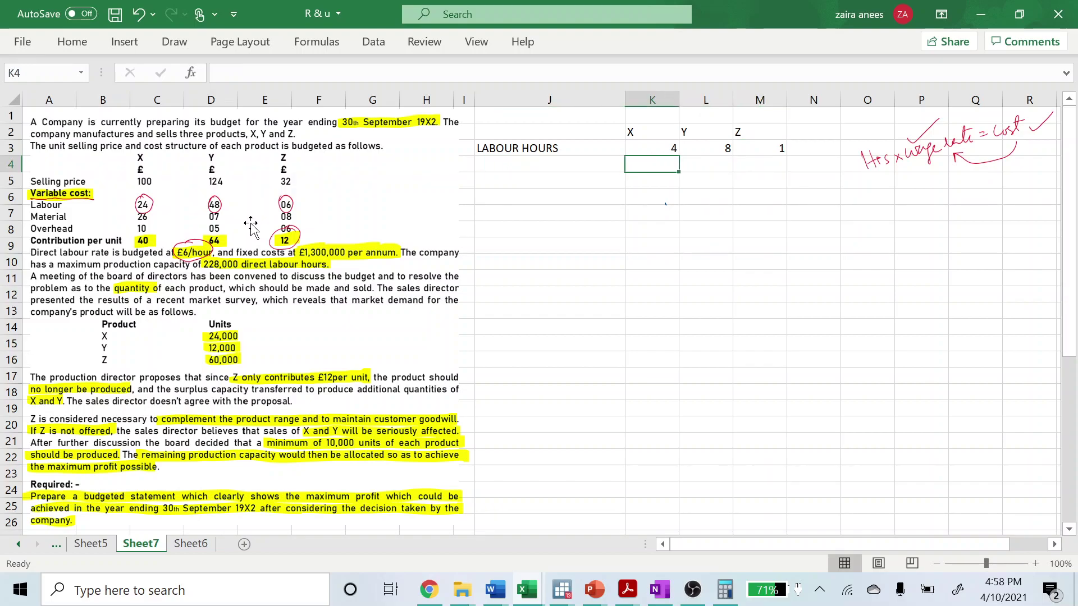
key(Down)
key(Right)
text(R)
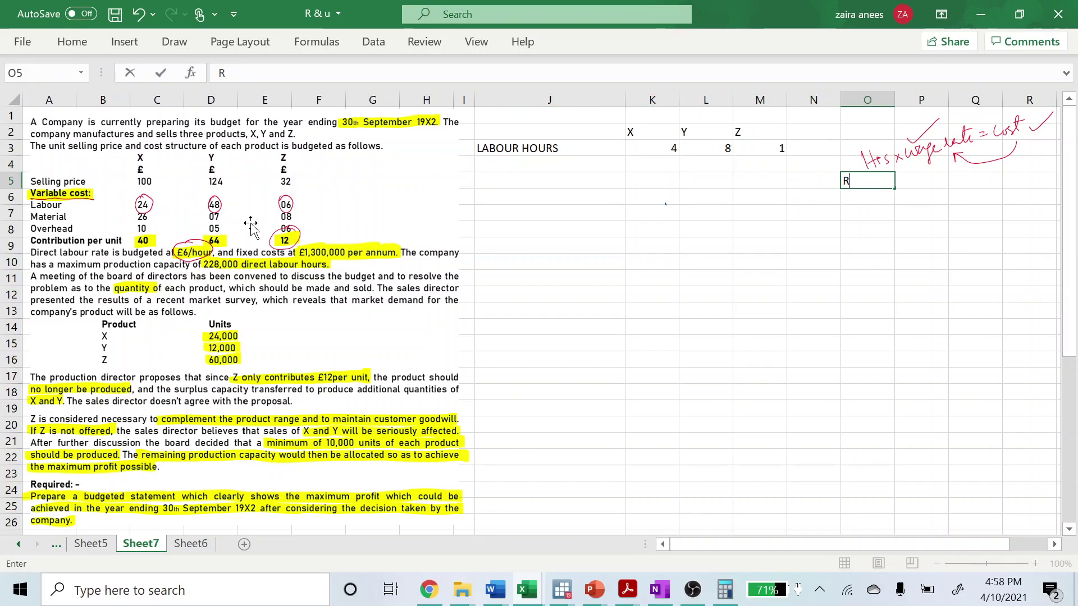
text(EQ HRS)
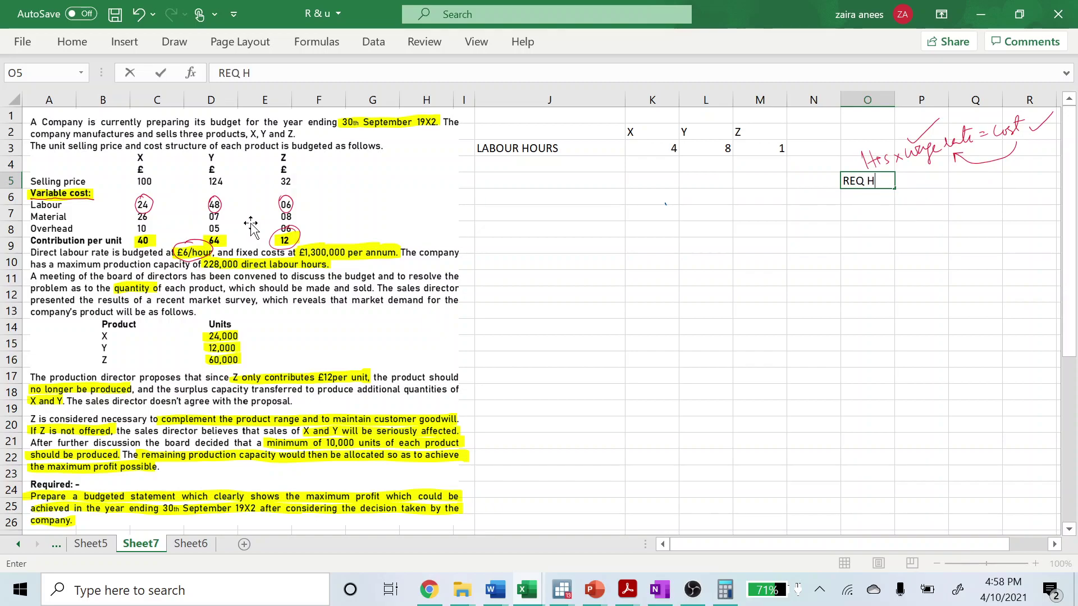
key(Return)
key(Right)
key(Up)
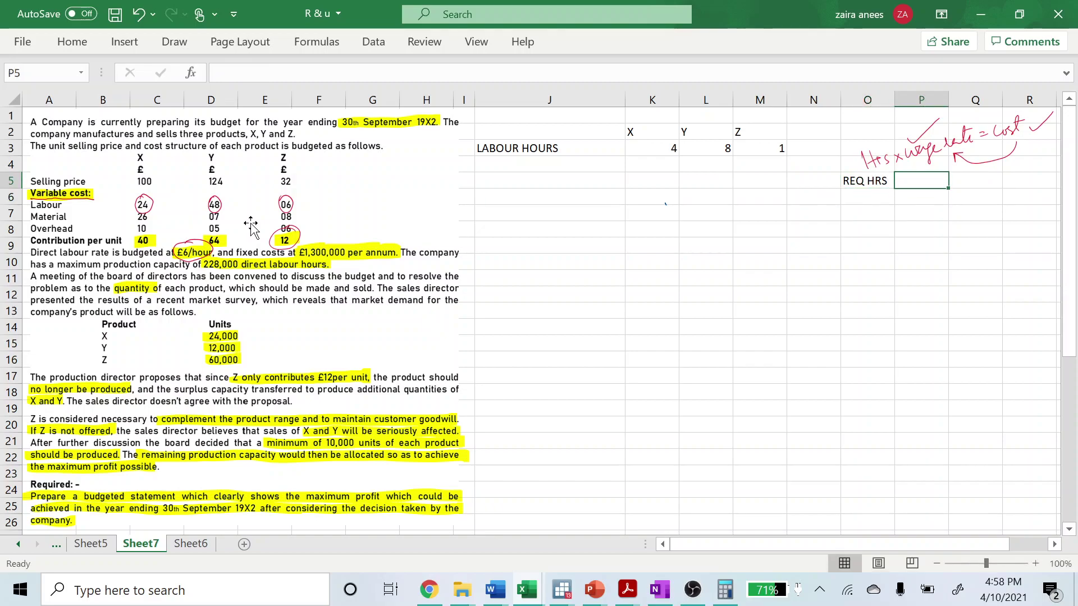
Step: Calculate the total required hours in P5 with the formula =(K3*24000)+(L3*12000)+(M3*60000)
key(Down)
key(Up)
key(Down)
key(Left)
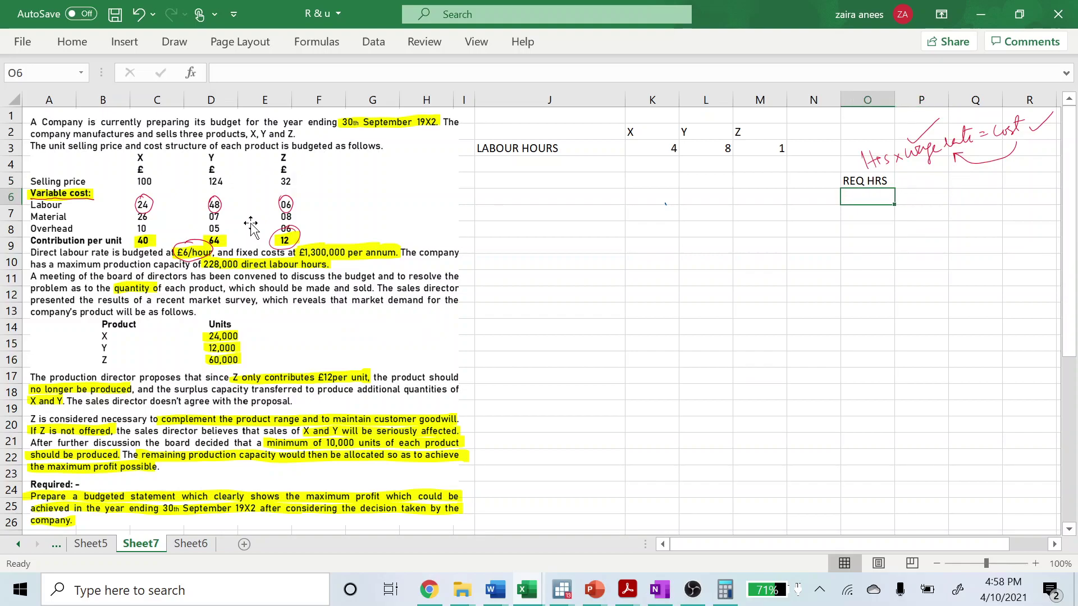
key(Right)
key(Up)
text(=()
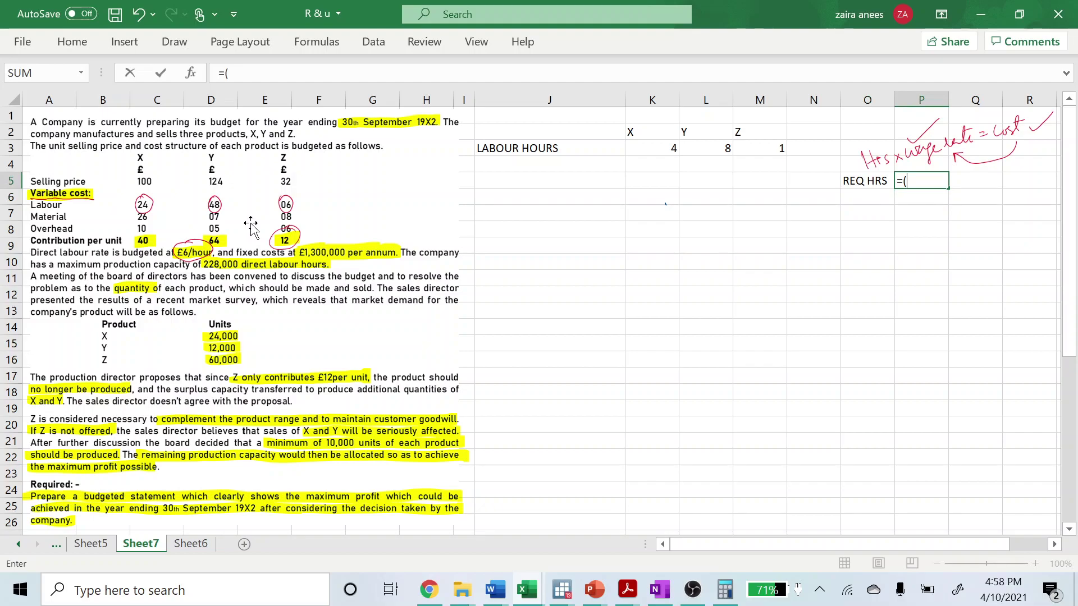
click(662, 151)
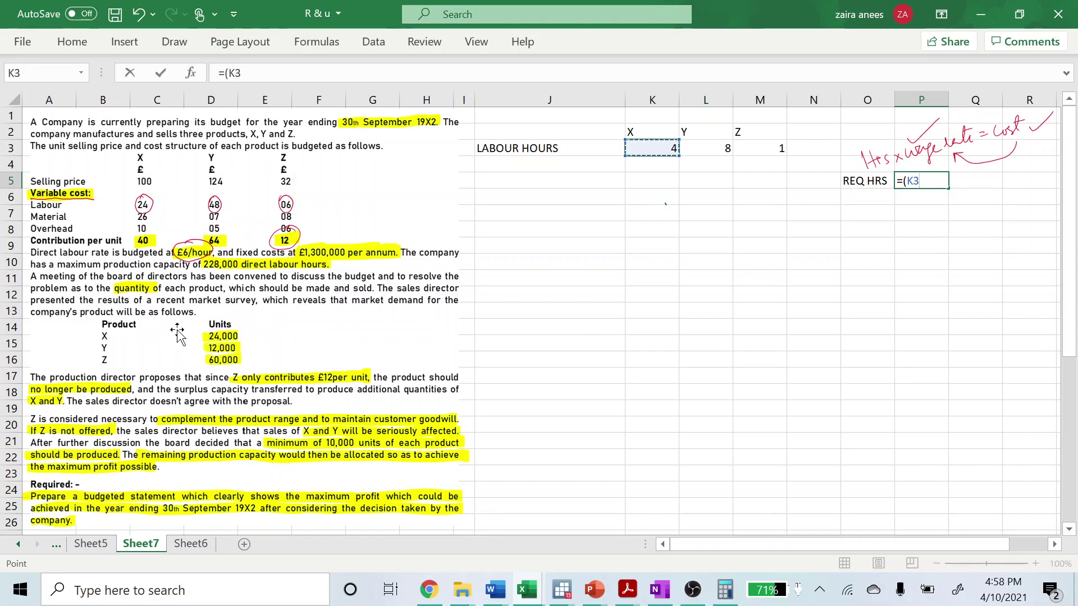
text(*24000)
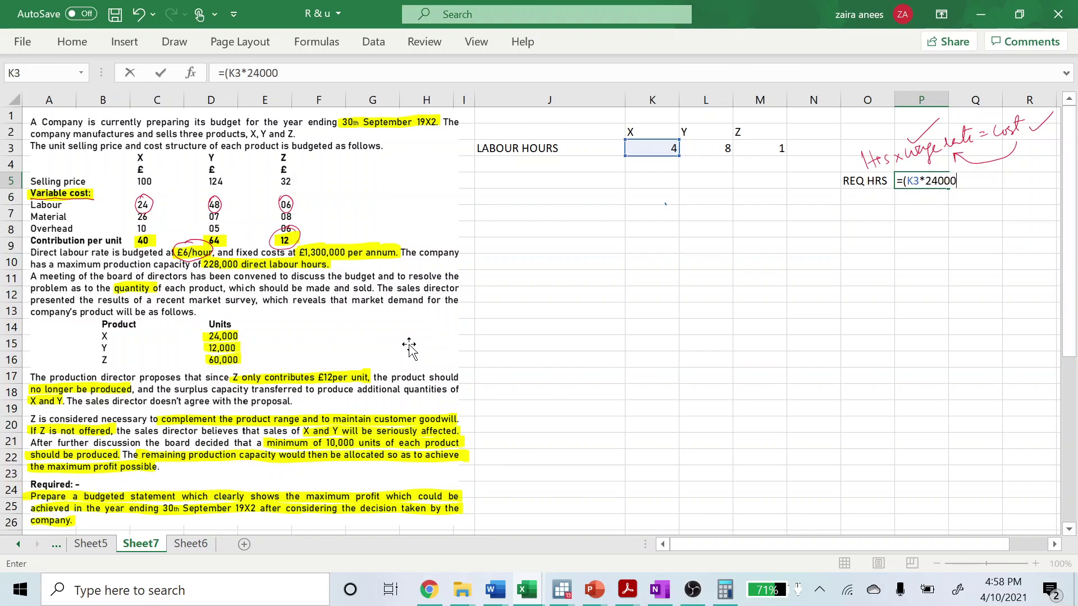
text()+()
click(708, 145)
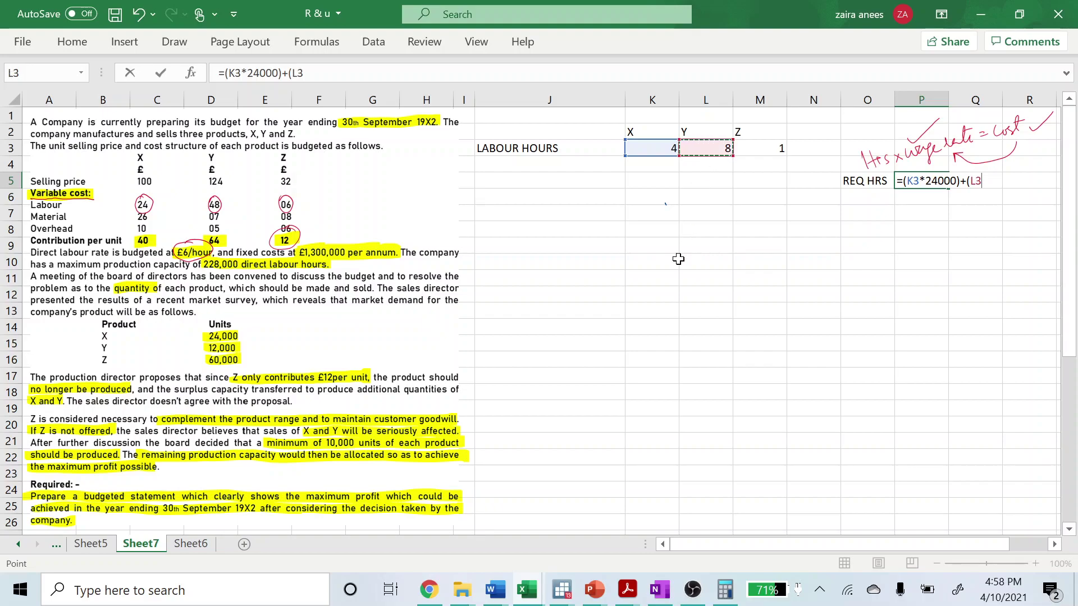
text(*)
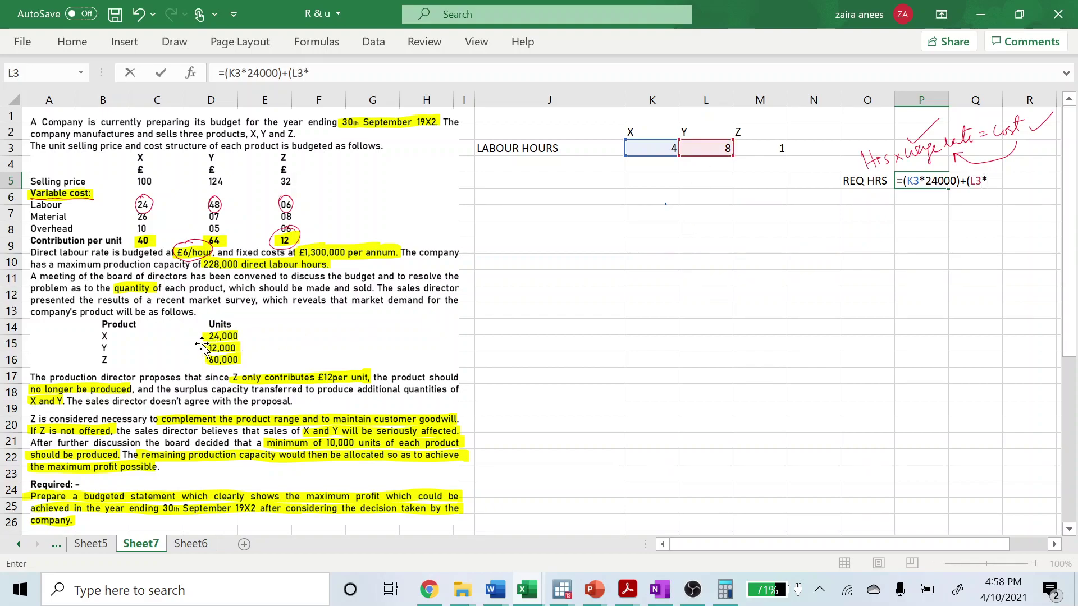
text(12000)+()
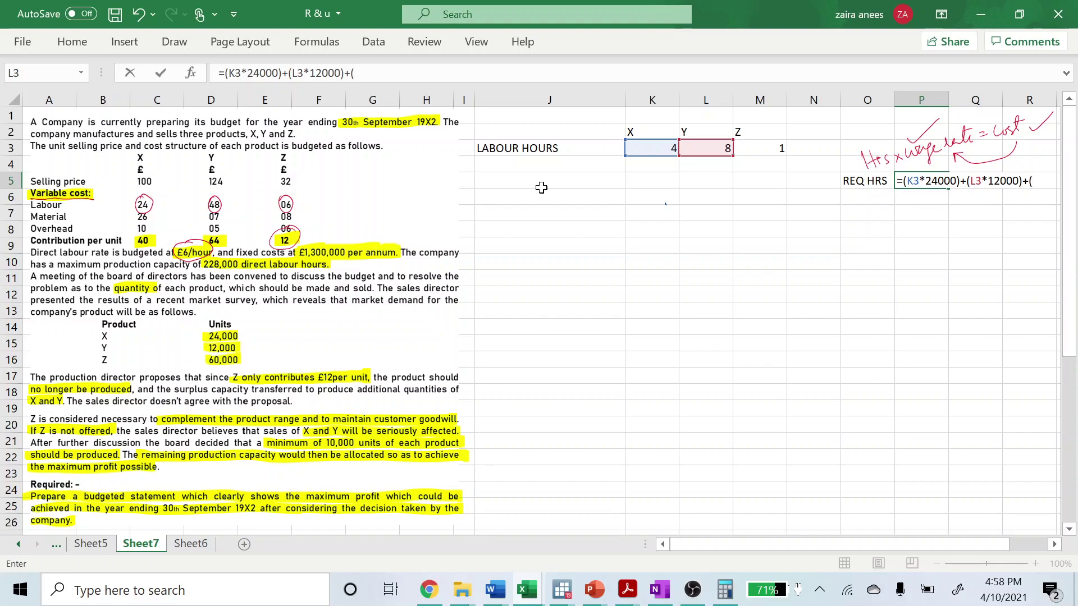
click(764, 151)
text(*)
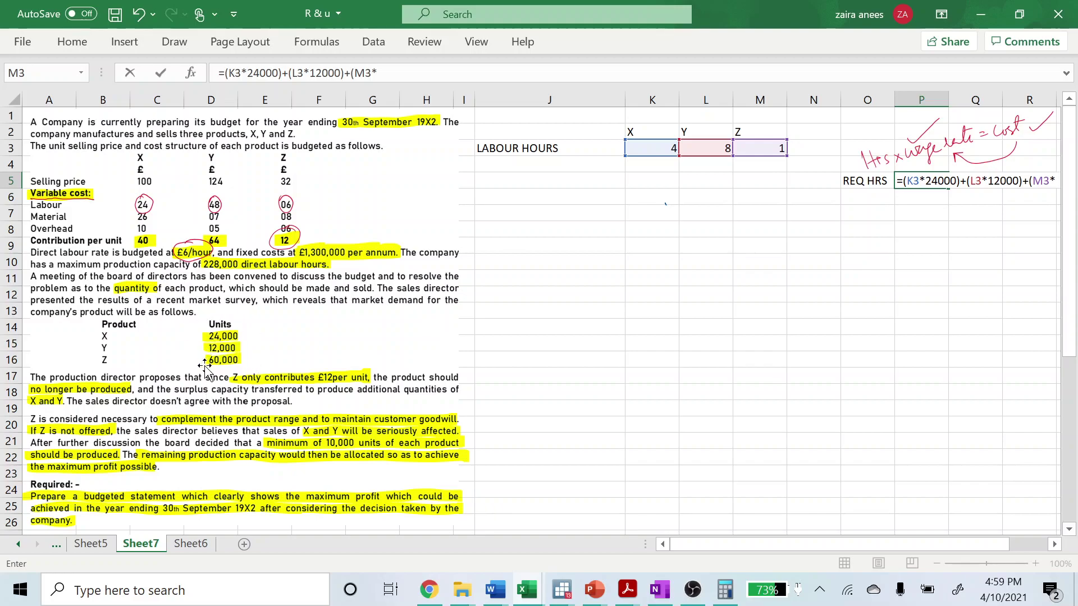
text(60000)
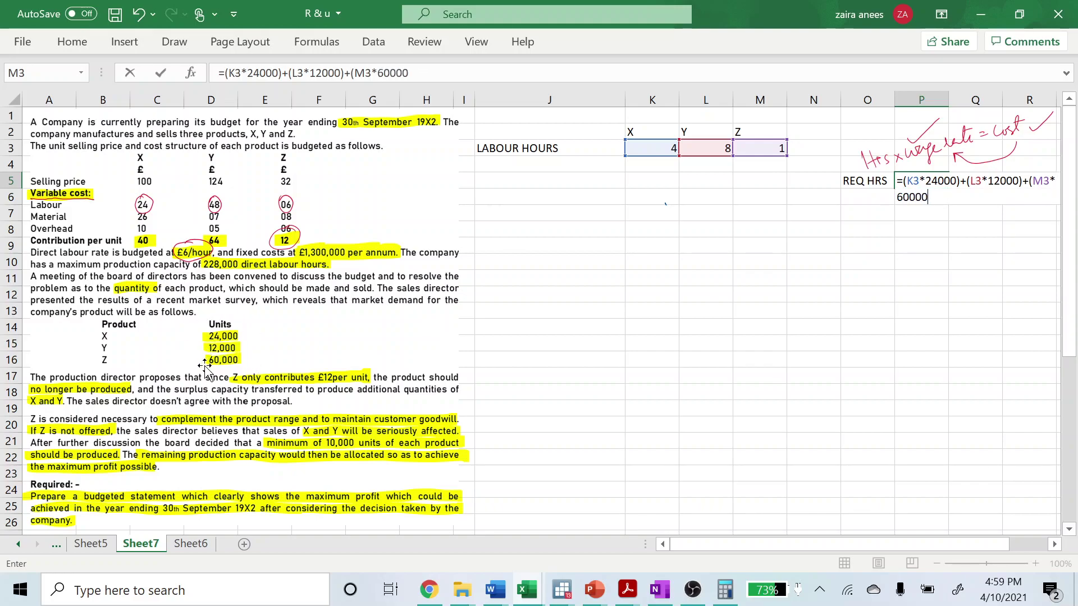
text())
key(Return)
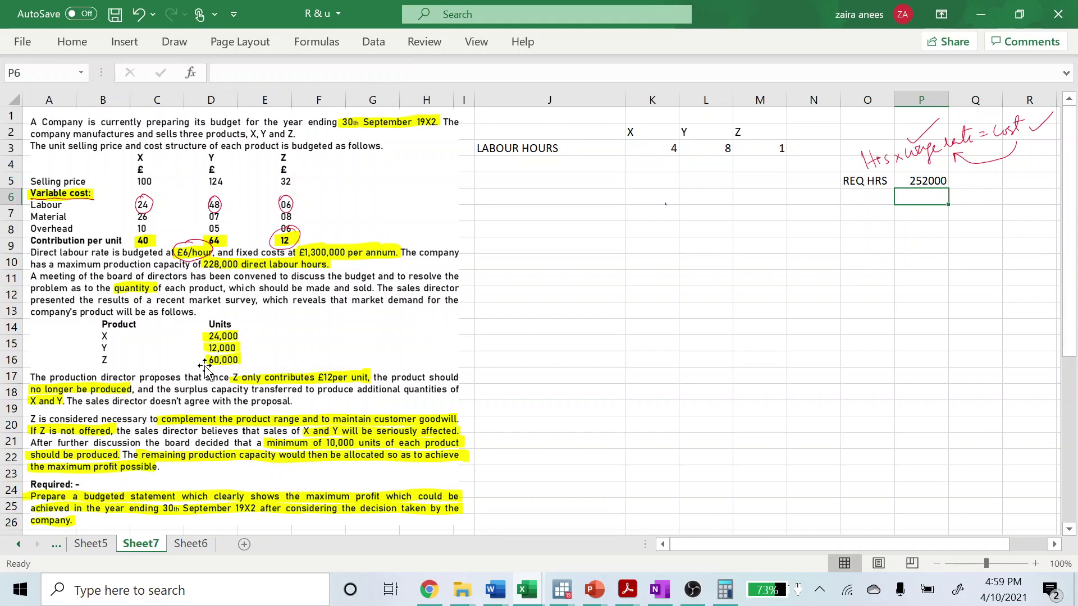
Step: Label cell O6 "AVAILABLE" and enter =228000 as the available labour hours in P6
key(Left)
text(AVAILABLE)
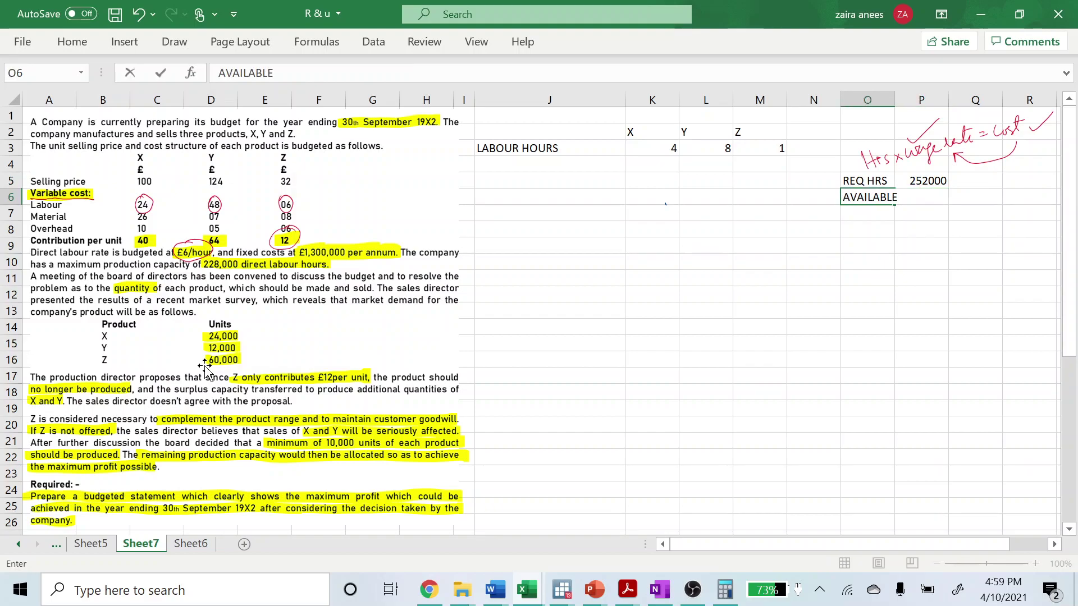
key(Tab)
text(=)
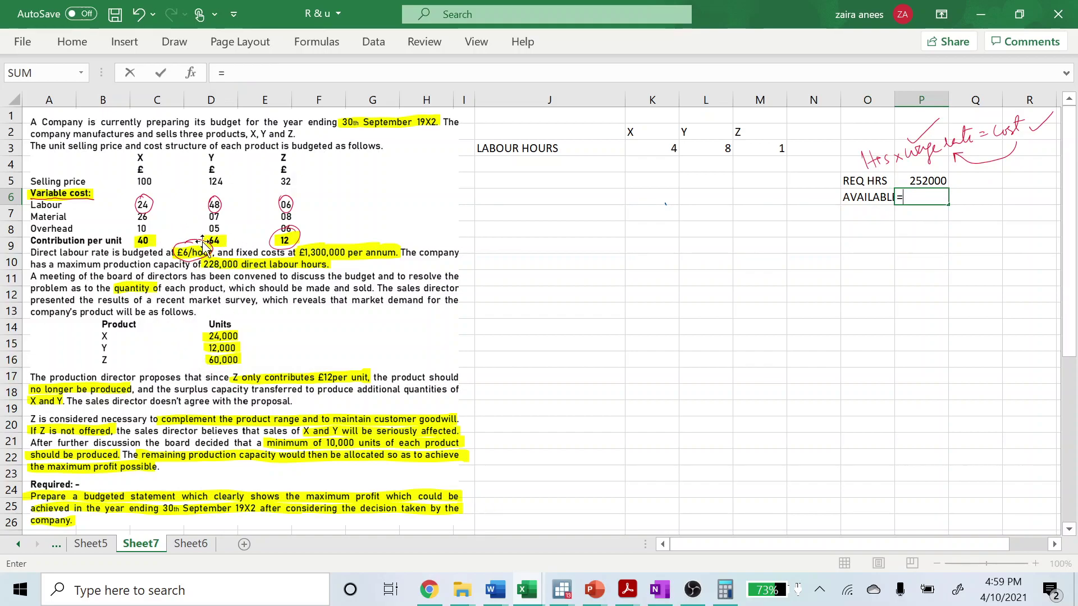
text(228000)
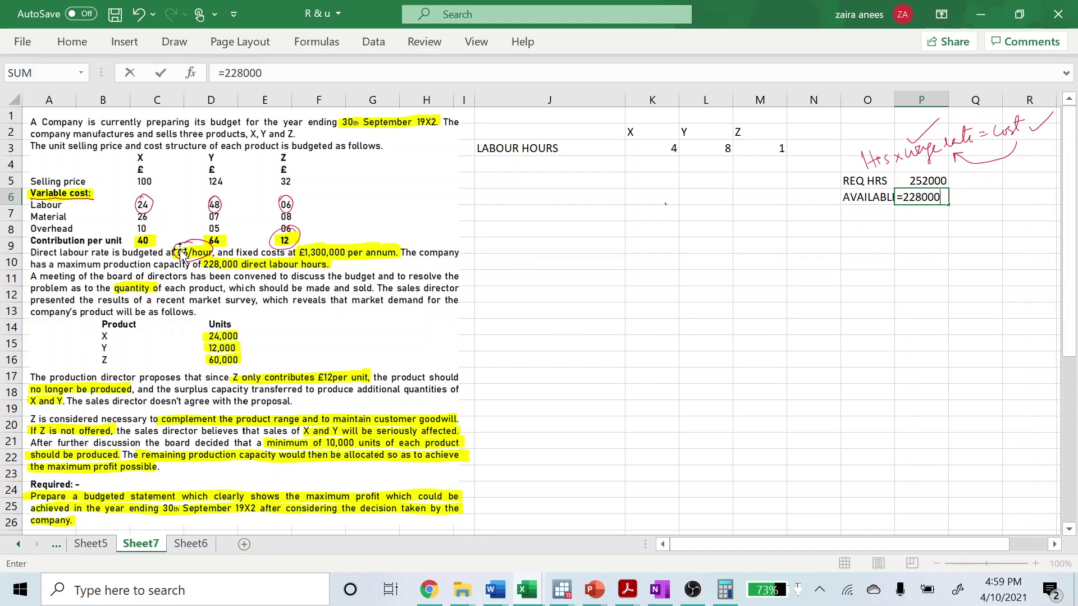
key(Return)
Step: Subtract the available hours from the required hours in P7 with =P5-P6 and label O7 "SHORTFALL"
text(=)
key(Up)
key(Up)
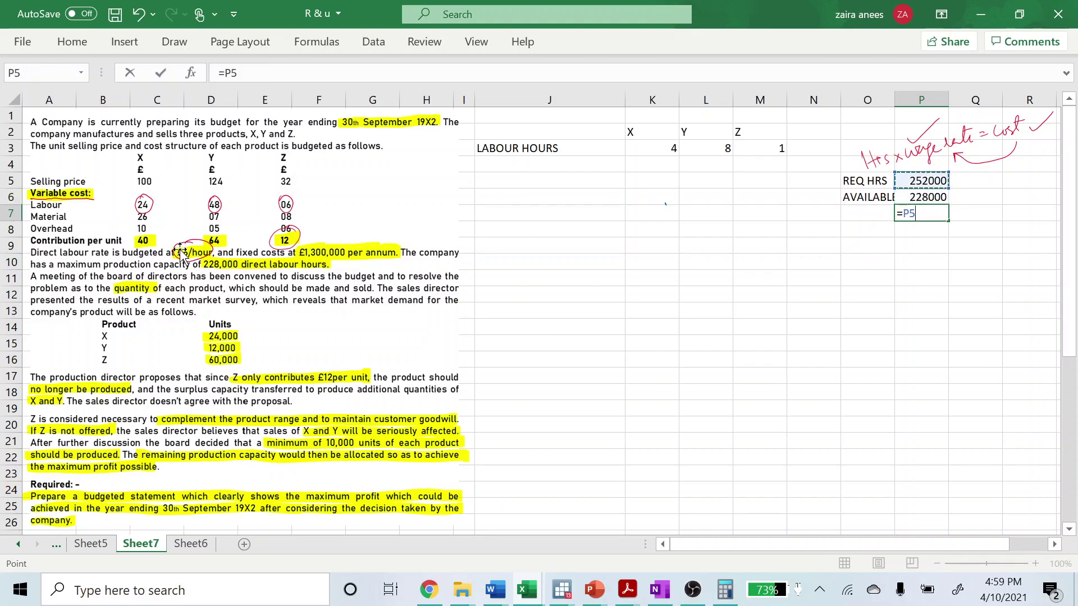
text(-)
key(Up)
key(Return)
key(Left)
key(Up)
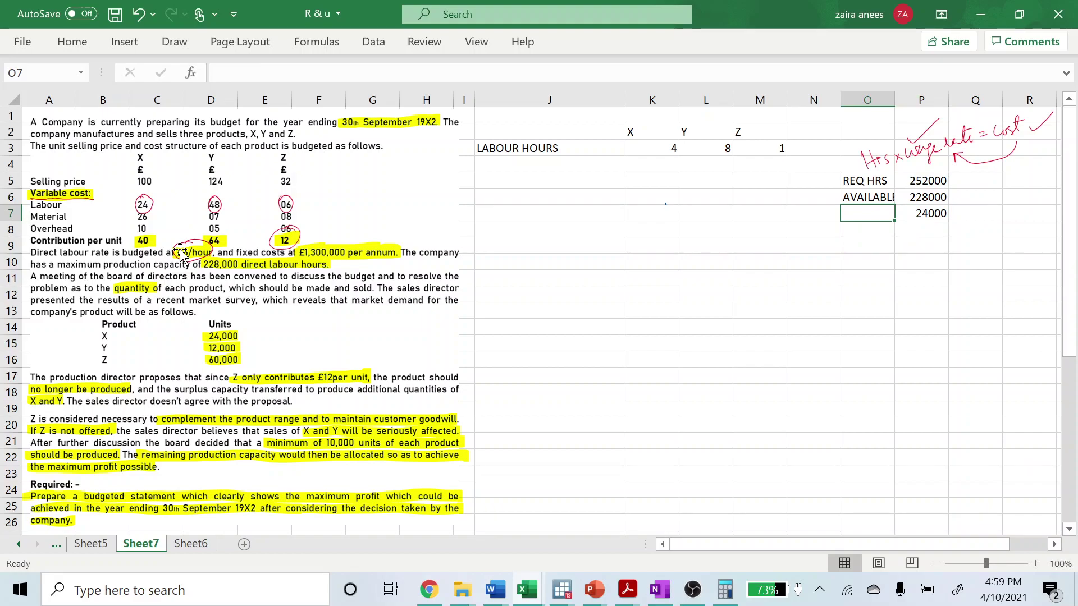
text(SHORTFALL)
key(Tab)
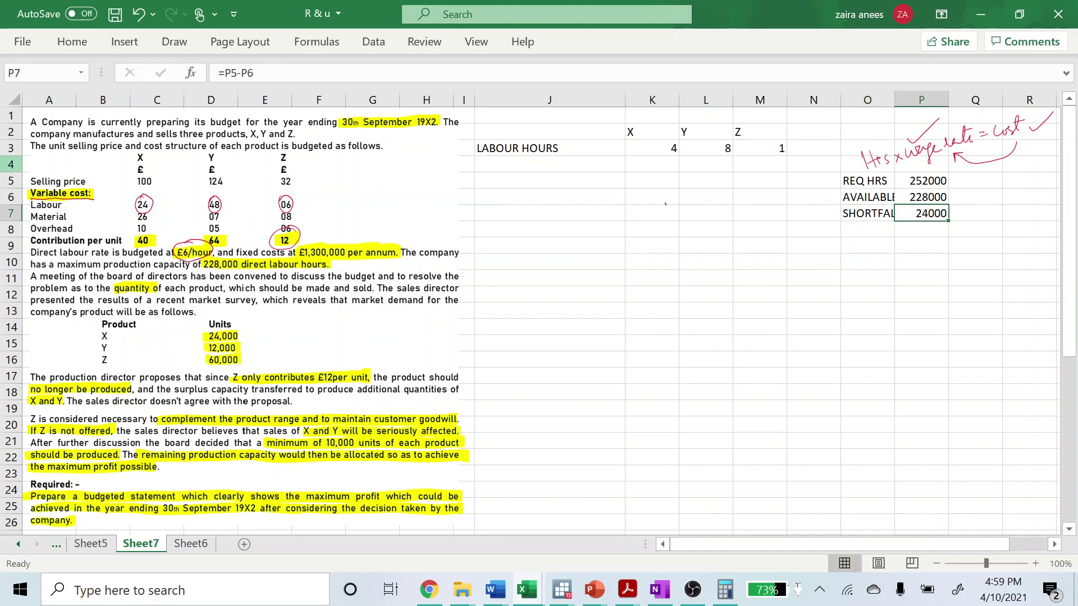
Step: Add a "Contribution per unit" row in J5 with 40, 64 and 12 for X, Y and Z, and move to J6
click(576, 177)
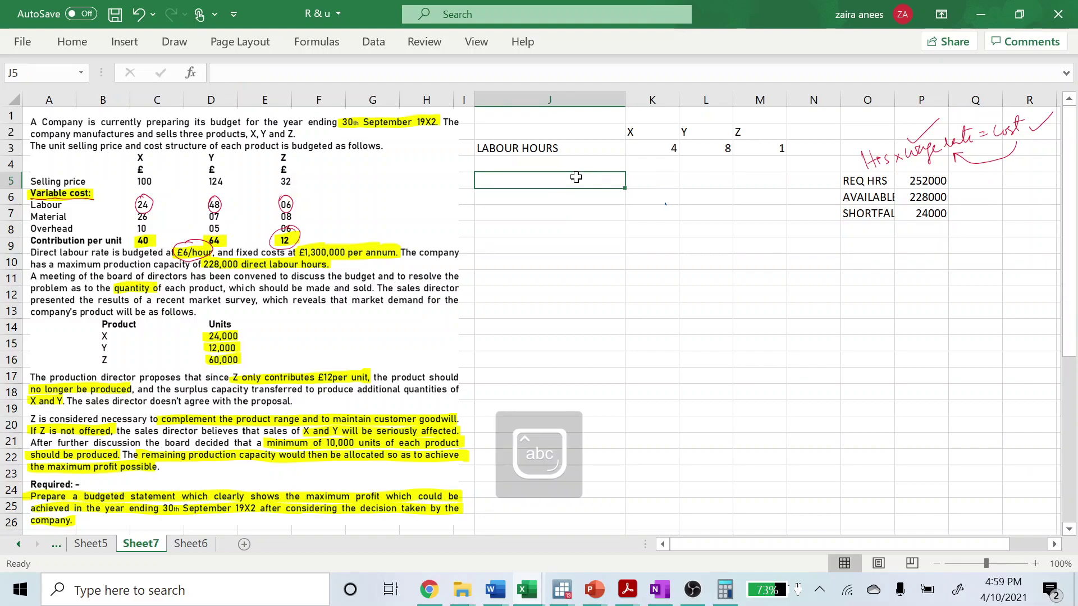
text(Contributi)
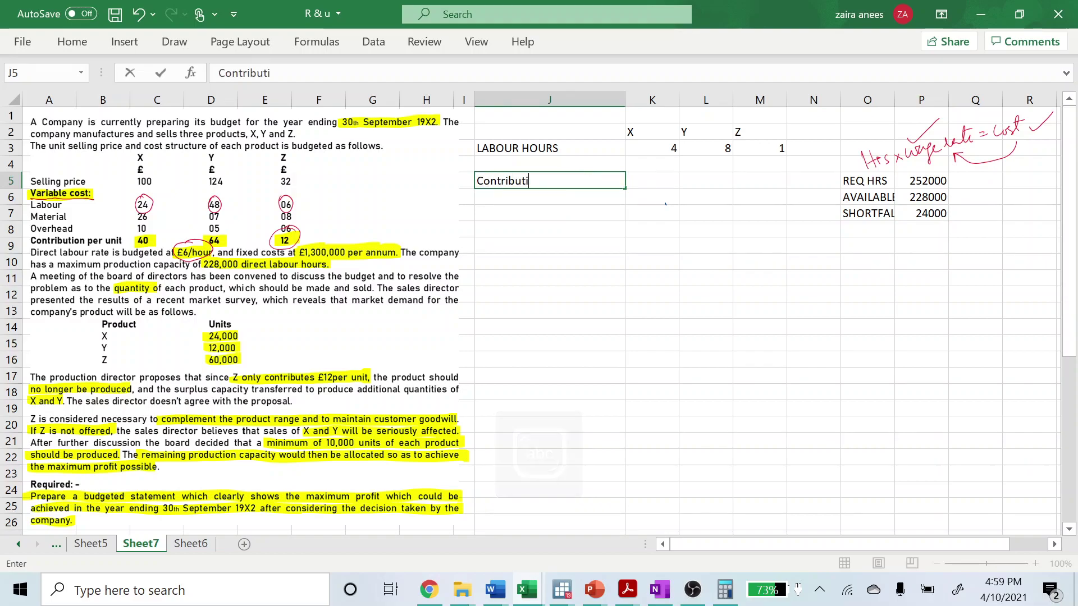
text(on per unit)
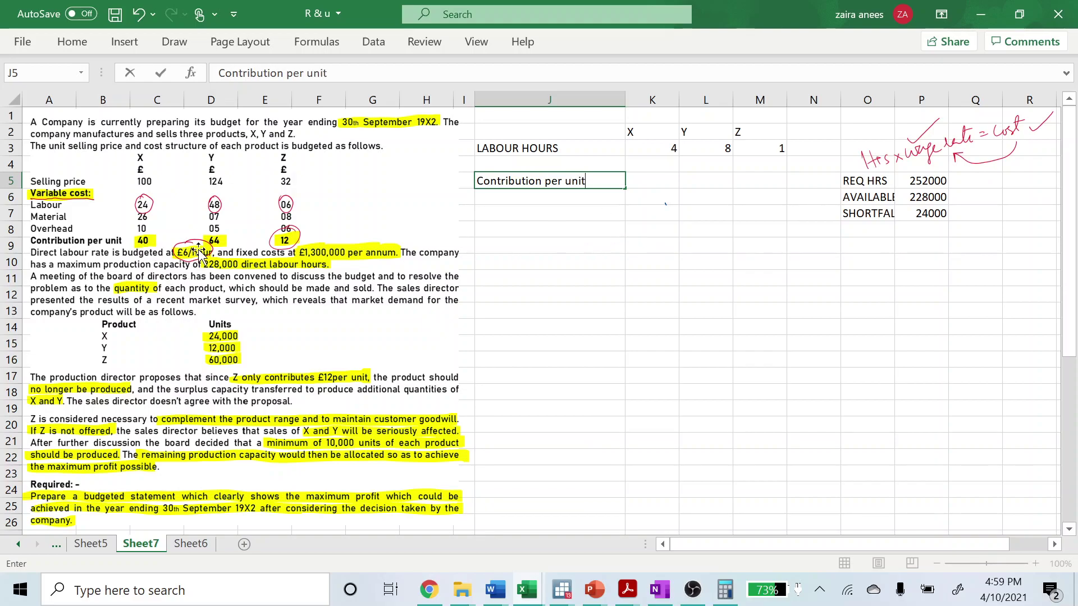
key(Tab)
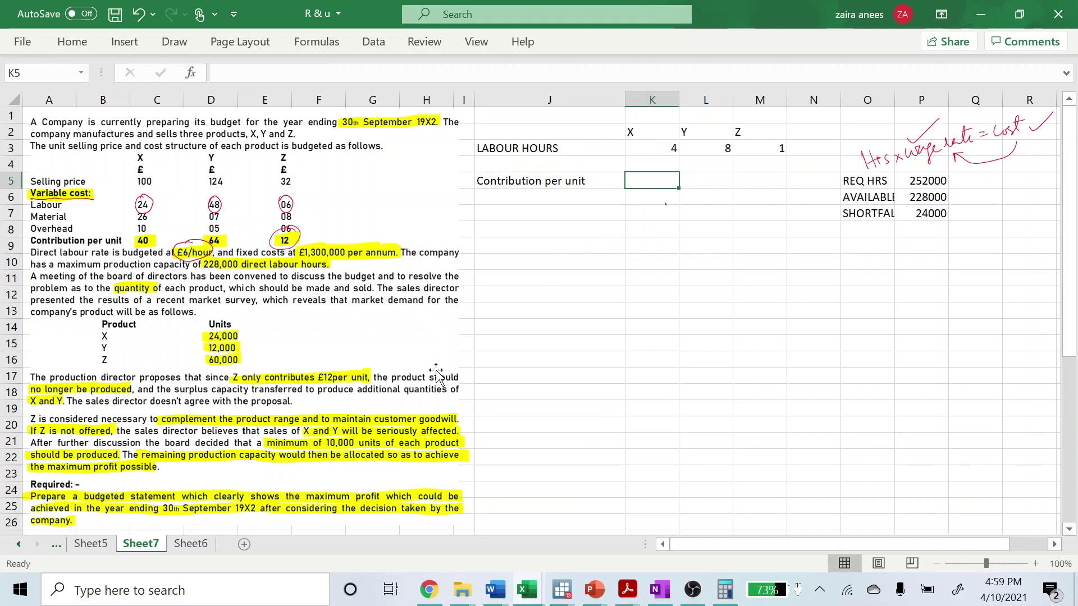
text(40)
key(Tab)
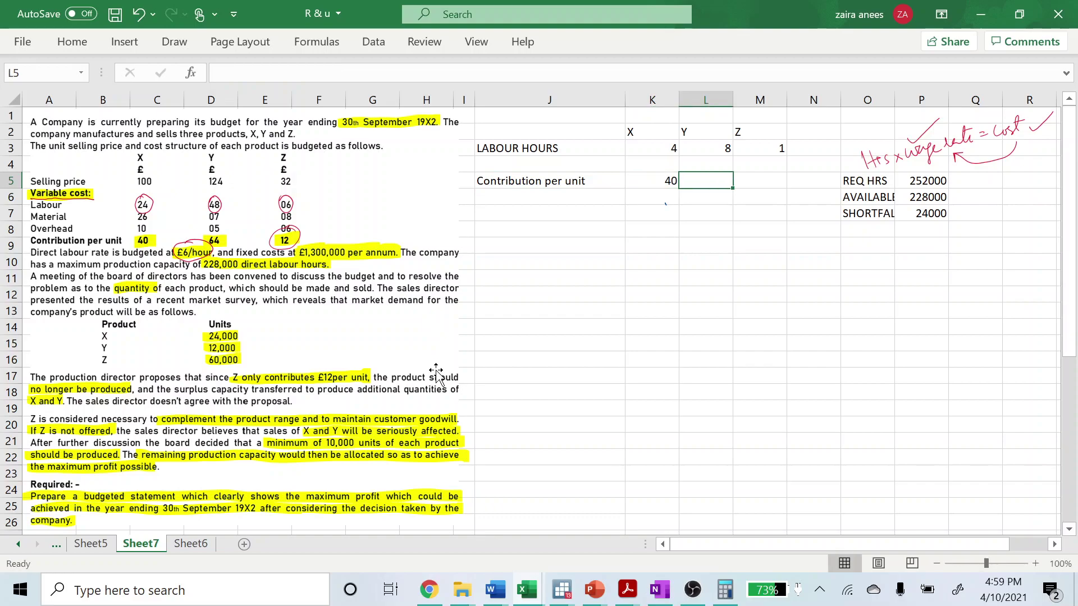
text(64)
key(Tab)
text(12)
key(Return)
key(Left)
key(Left)
key(Left)
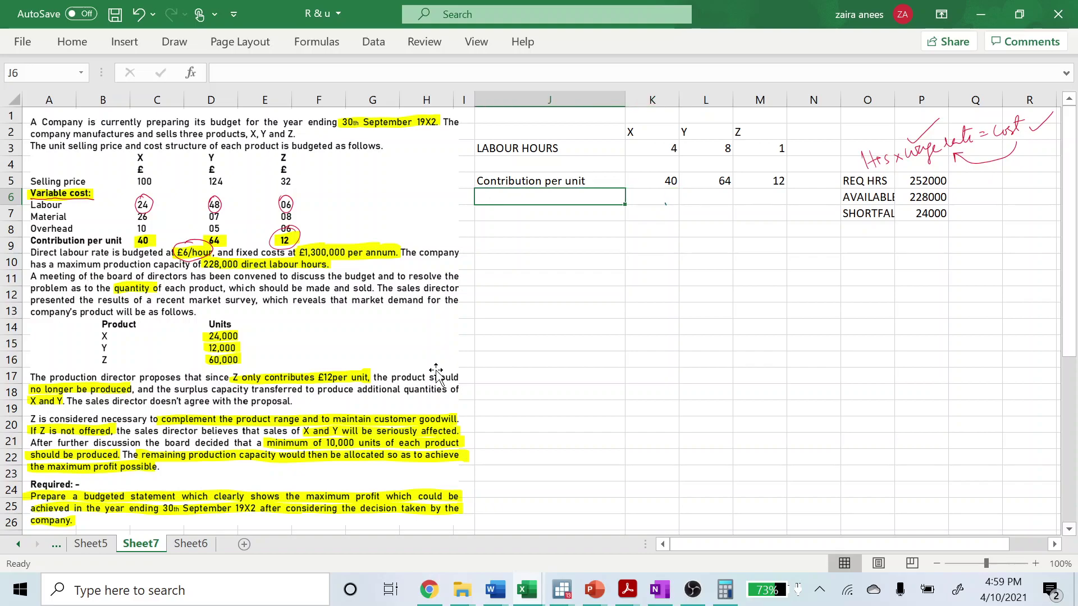
Step: Label J6 "contribution per hours" and divide X's contribution by its labour hours in K6 with =K5/K3
text(contribution per )
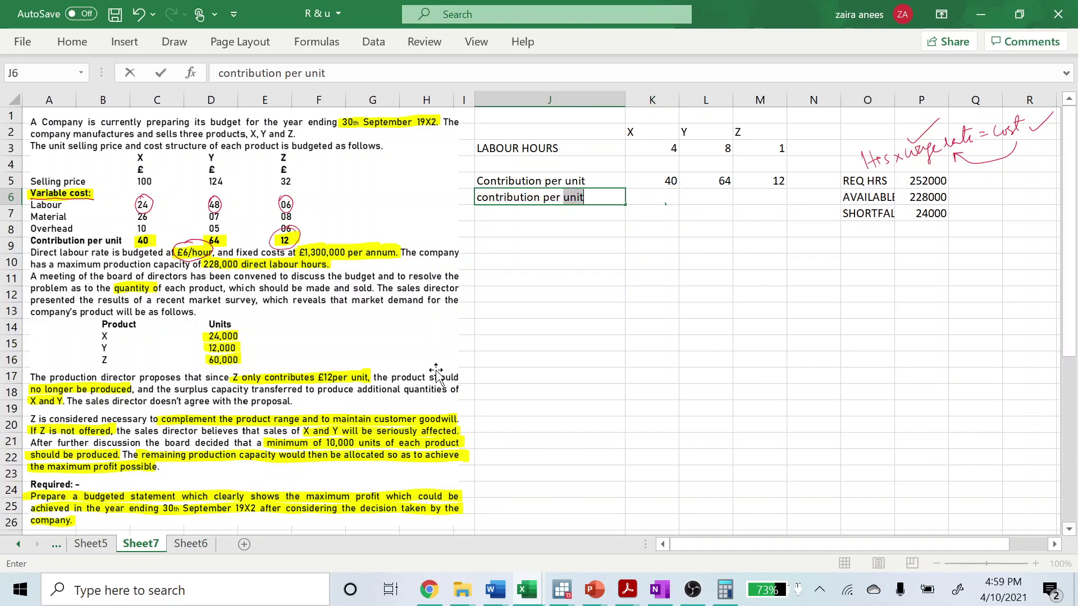
text(hours)
key(Tab)
text(=)
key(Up)
text(/)
key(Up)
key(Up)
key(Up)
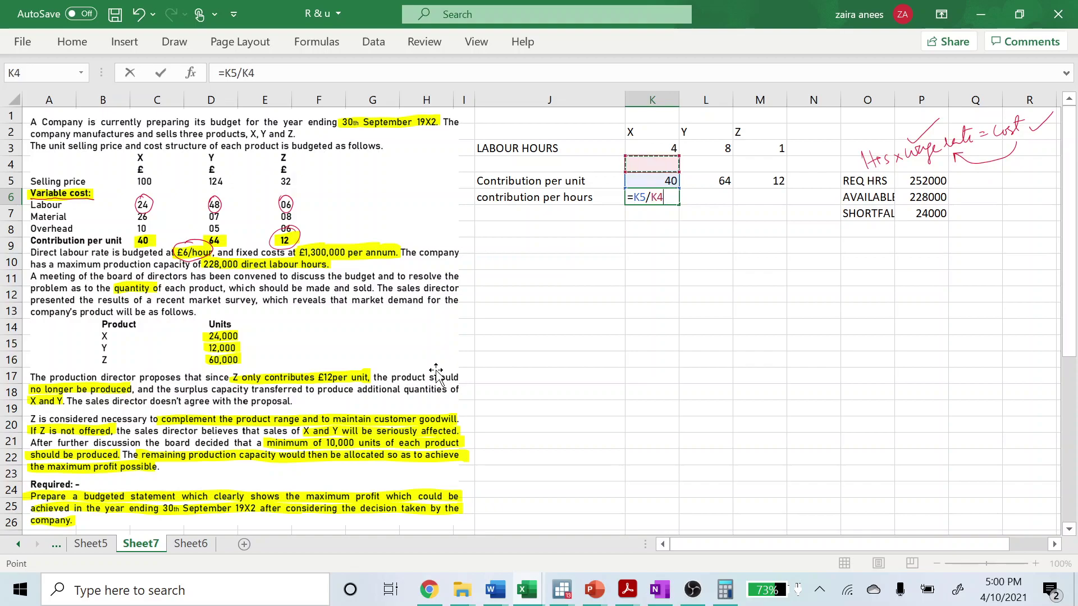
key(Return)
Step: Calculate Y's contribution per labour hour in L6 with the formula =L5/L3
key(Right)
key(Up)
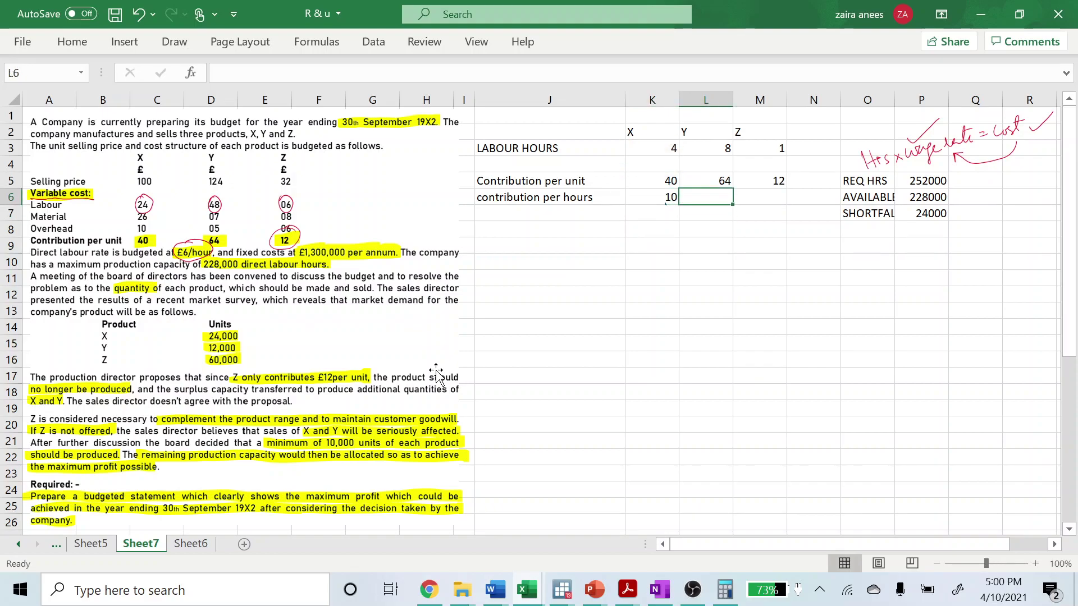
text(=)
key(Up)
text(/)
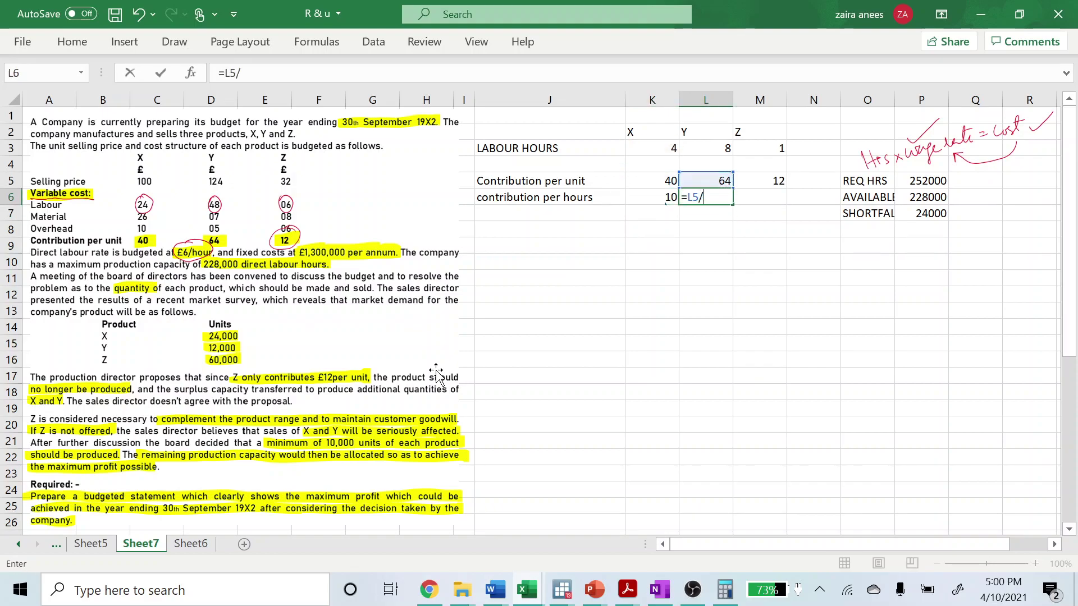
key(Up)
key(Up)
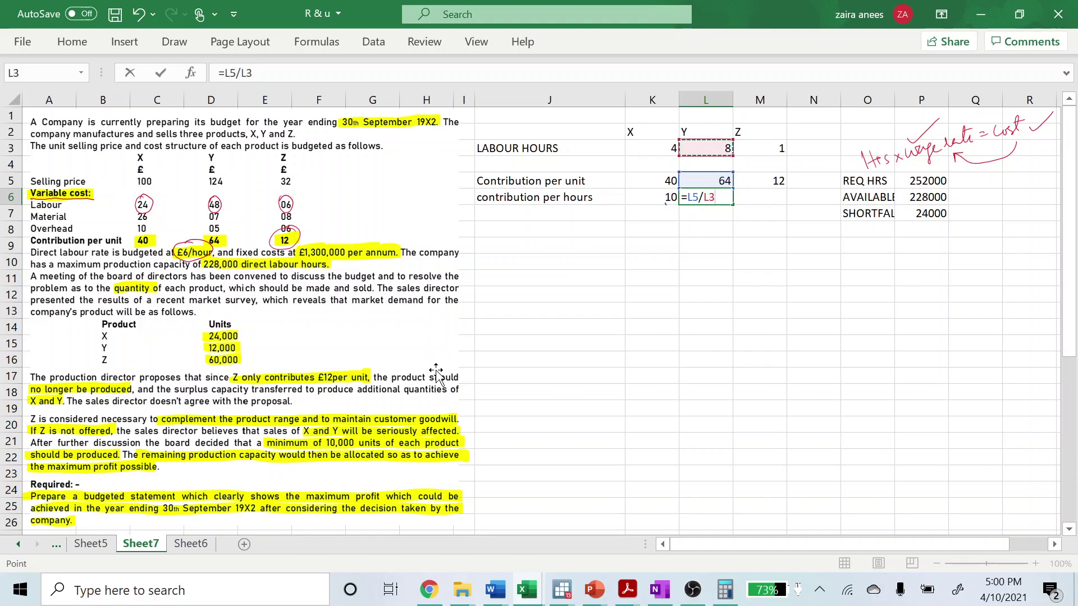
key(Return)
Step: Calculate Z's contribution per labour hour in M6 with =M5/M3 and return to J7
key(Right)
key(Up)
text(=)
key(Up)
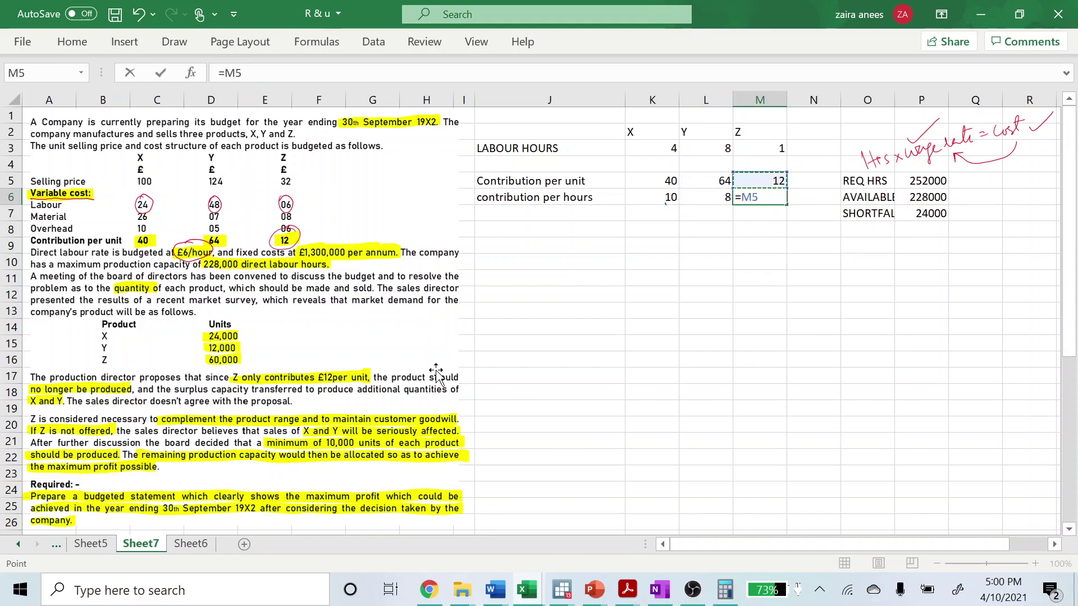
text(/)
key(Up)
key(Up)
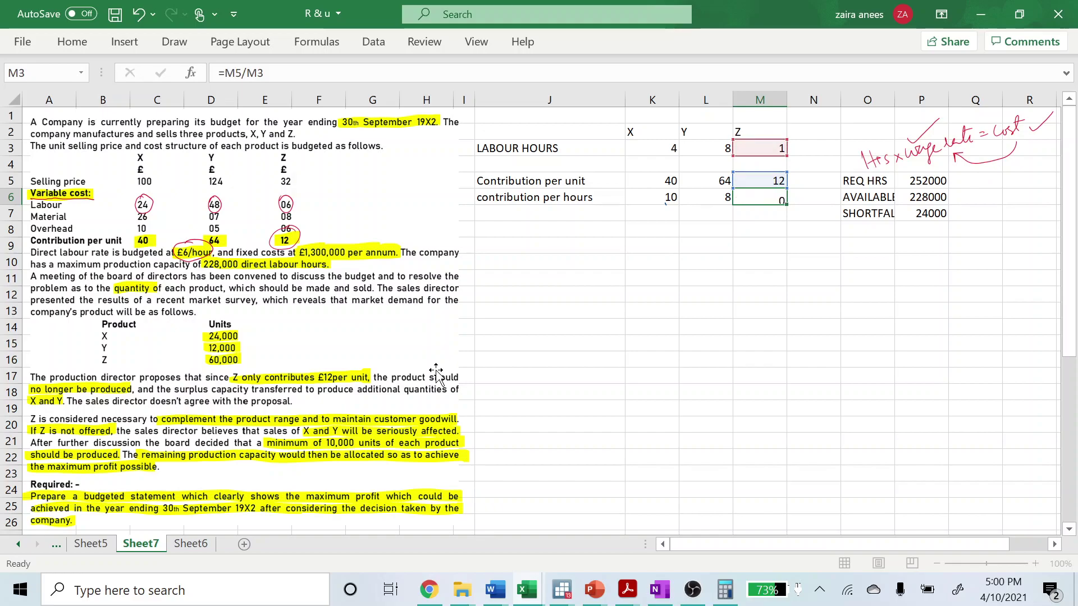
key(Return)
key(Left)
key(Left)
key(Left)
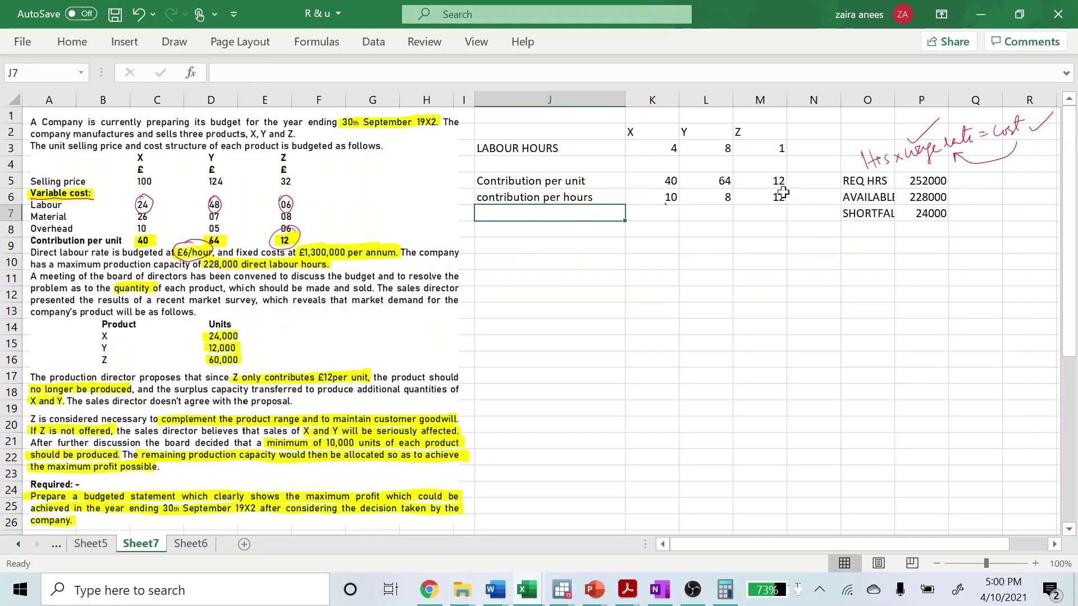
Step: Centre the contents of columns K to M
drag(657, 108, 752, 110)
right_click(751, 119)
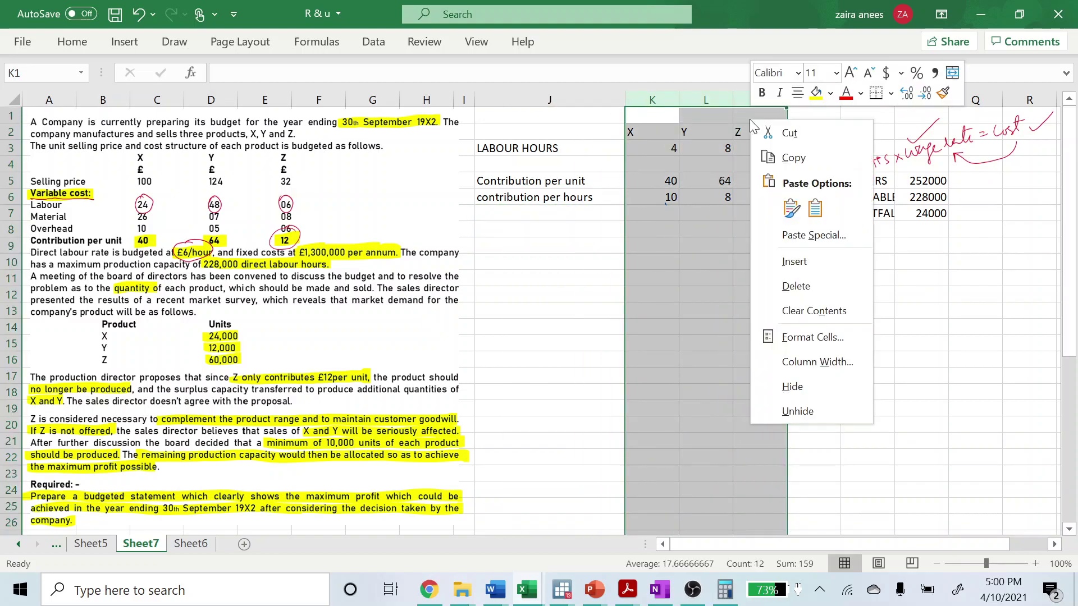
click(798, 93)
click(763, 212)
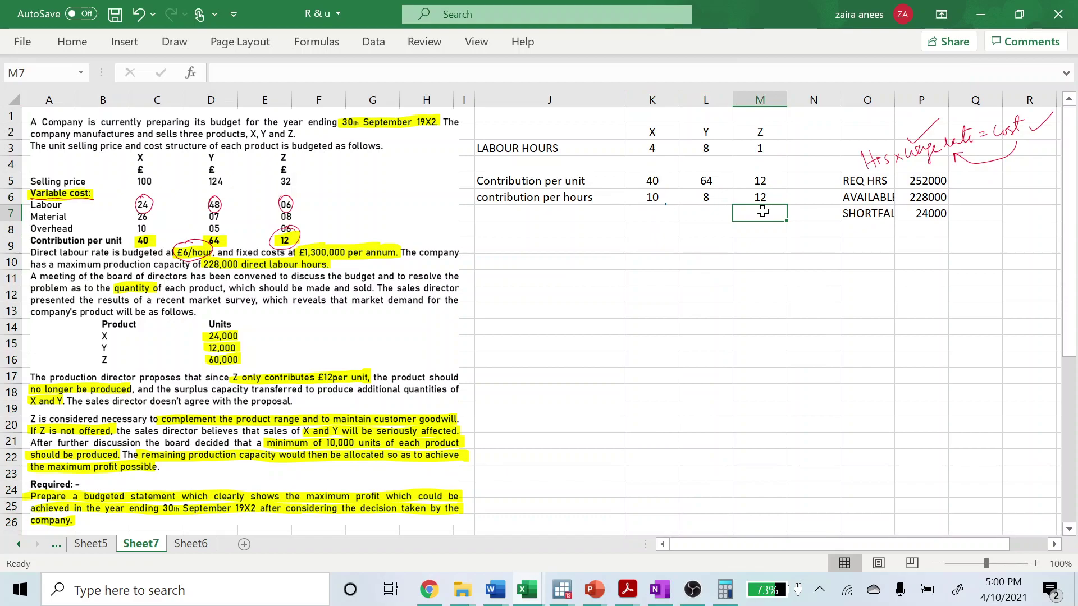
Step: Make the contribution per hours row bold from J6 to M6
click(527, 200)
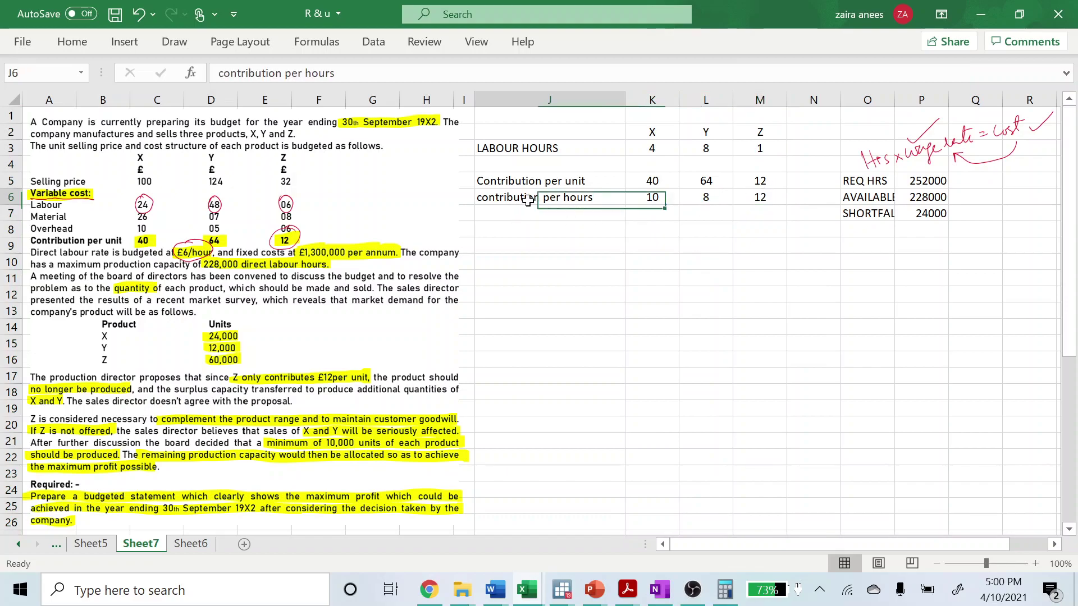
key(shift+Right)
key(shift+Right)
key(shift+Right)
key(ctrl+b)
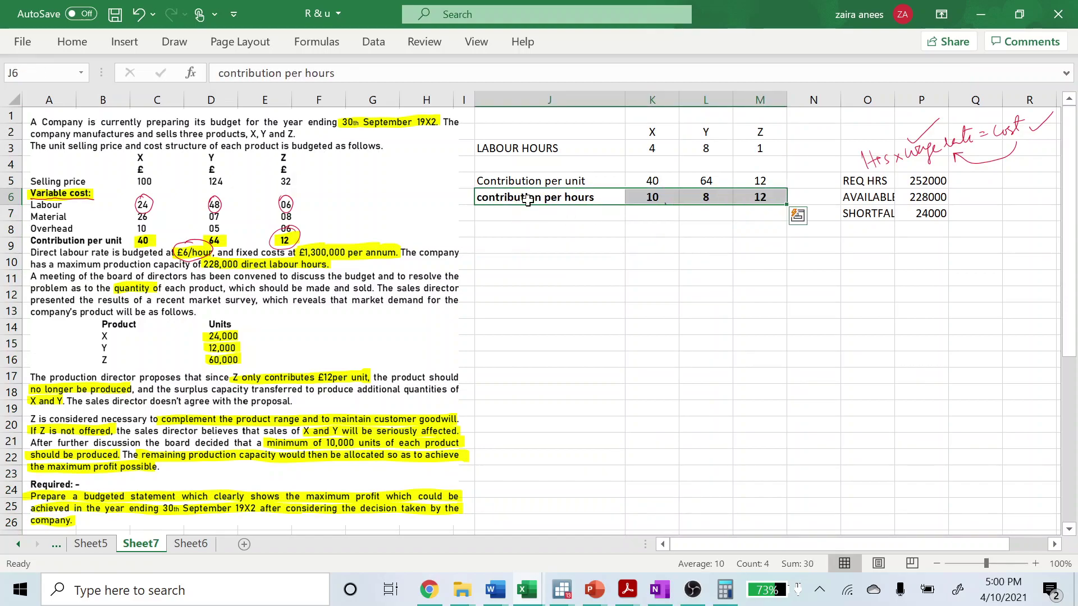
Step: Add a "ranking" row in J7 with 2 for X, 3 for Y and 1 for Z
key(Down)
text(ranking)
key(Tab)
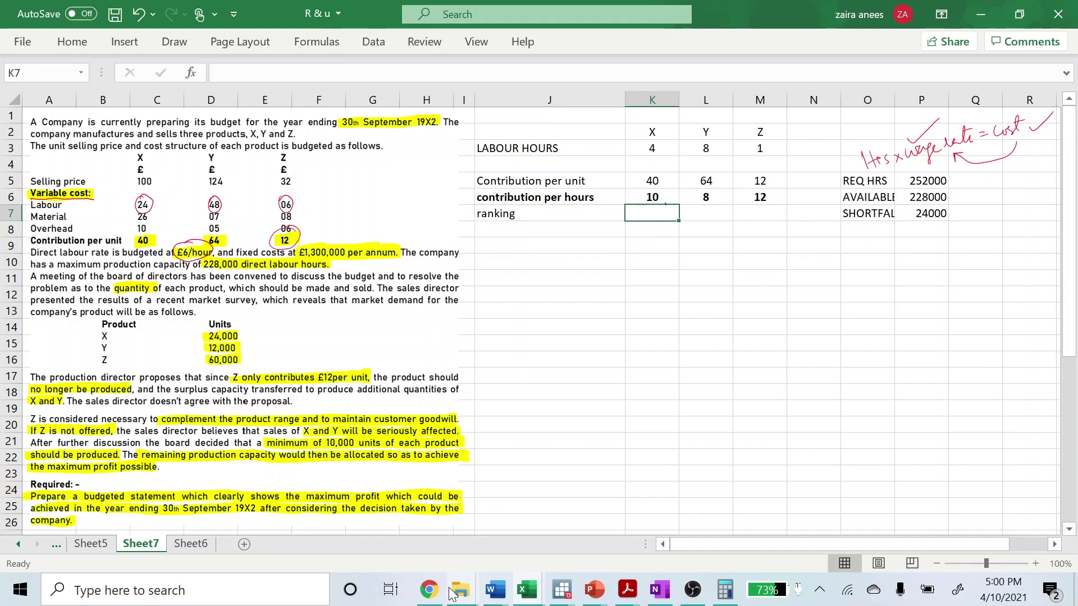
key(Right)
key(Right)
text(1)
key(Left)
key(Left)
text(2)
key(Right)
text(3)
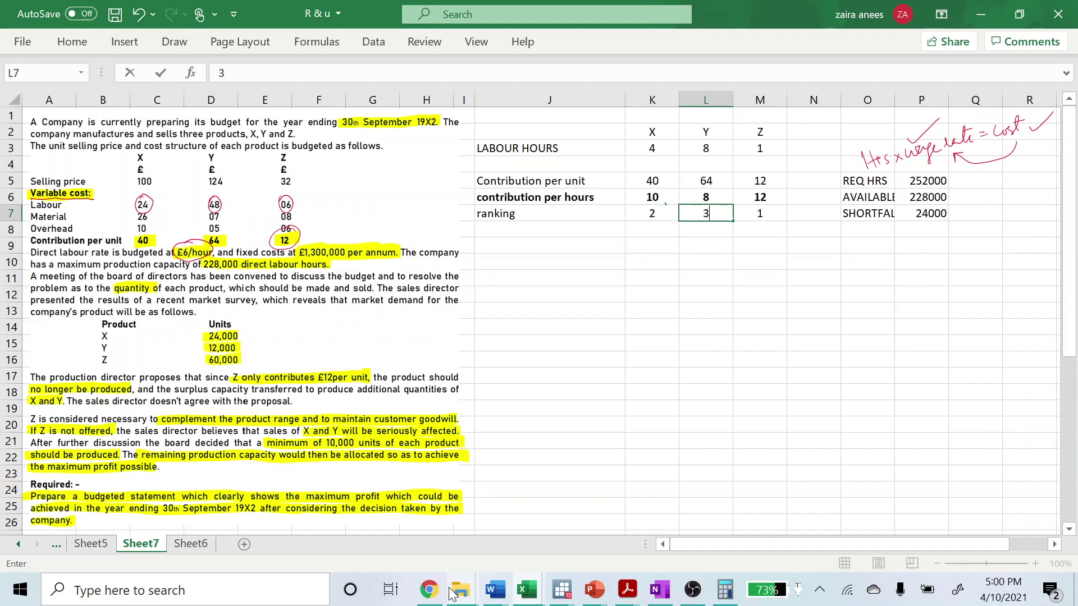
key(Return)
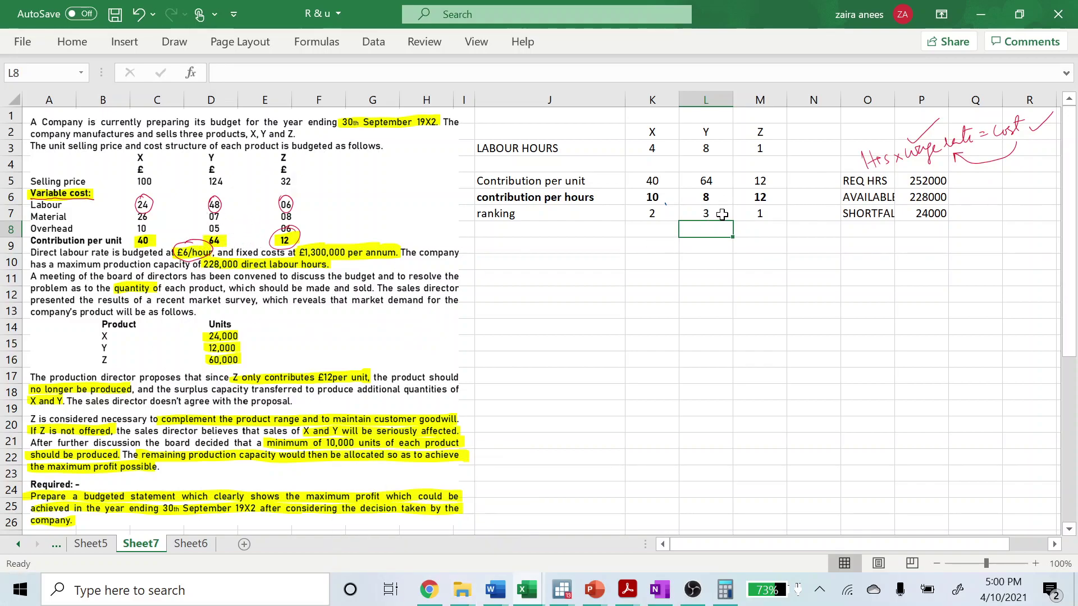
Step: Enter the bold heading "production plan" in J9
click(580, 248)
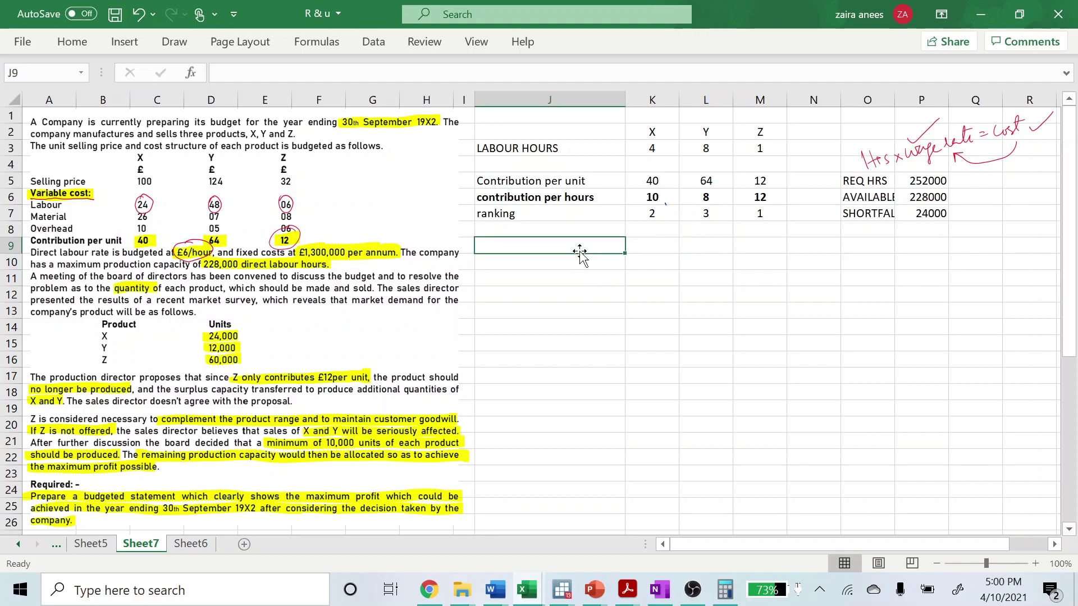
text(production plan)
key(Return)
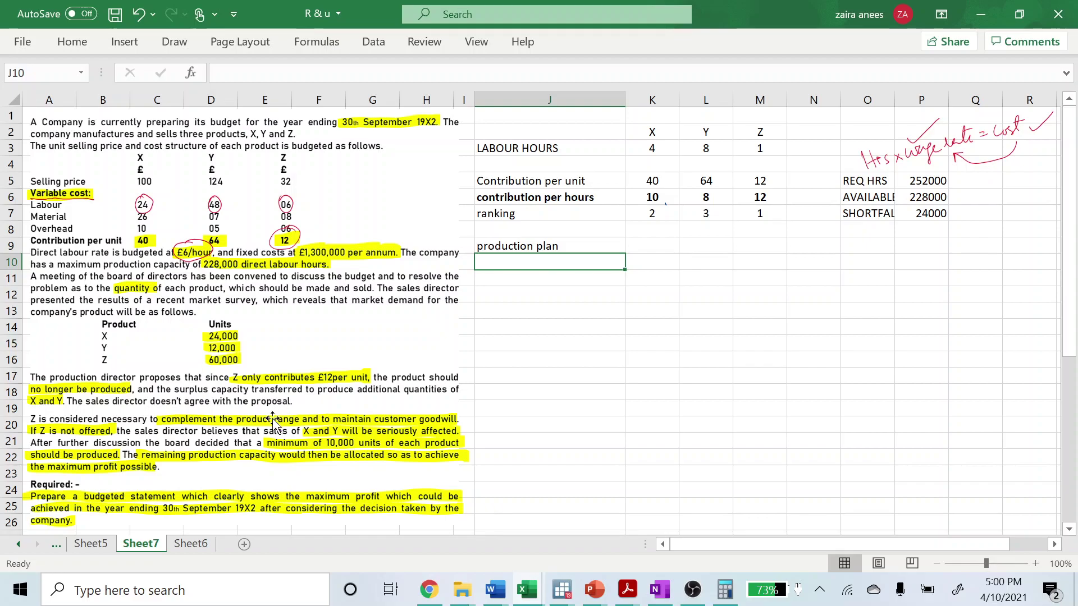
key(Up)
key(ctrl+b)
key(Down)
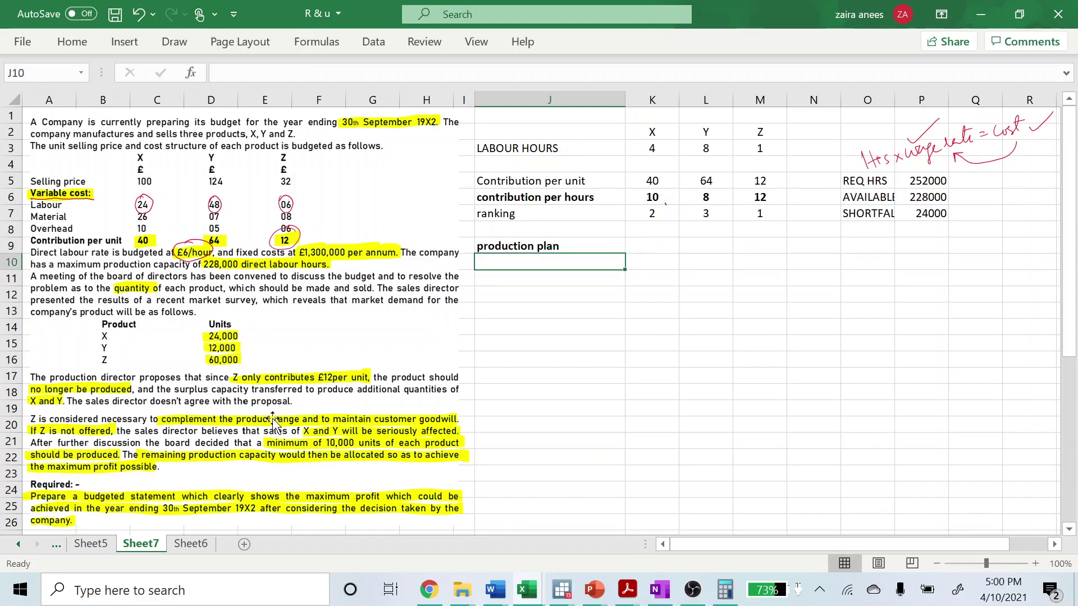
Step: Enter the subheading "compulsory production" in J10 and list X, Y and Z below it in J11 to J13
text(compu)
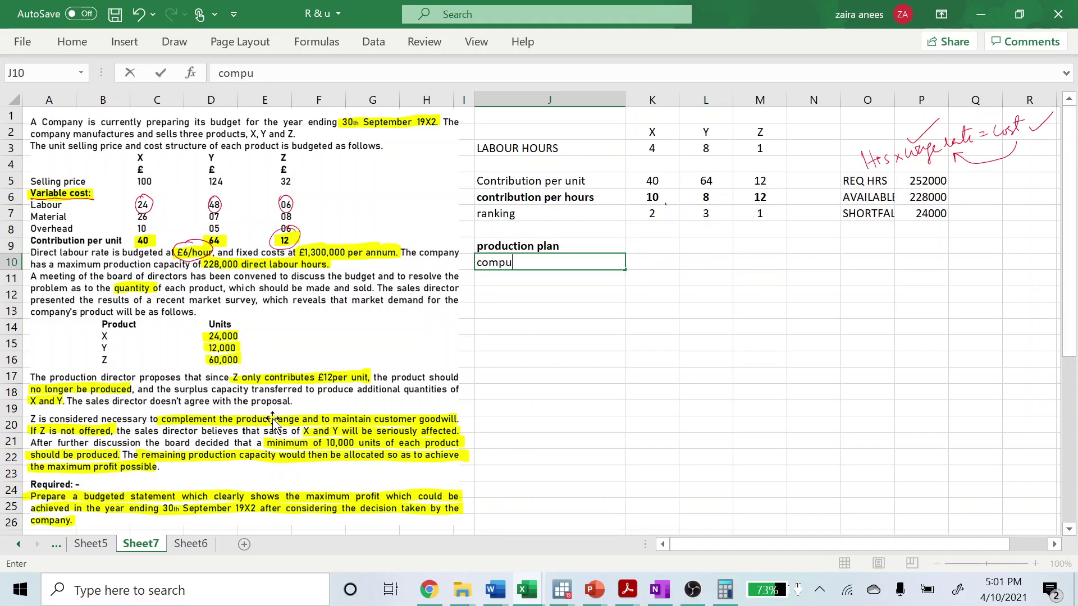
text(lsory production)
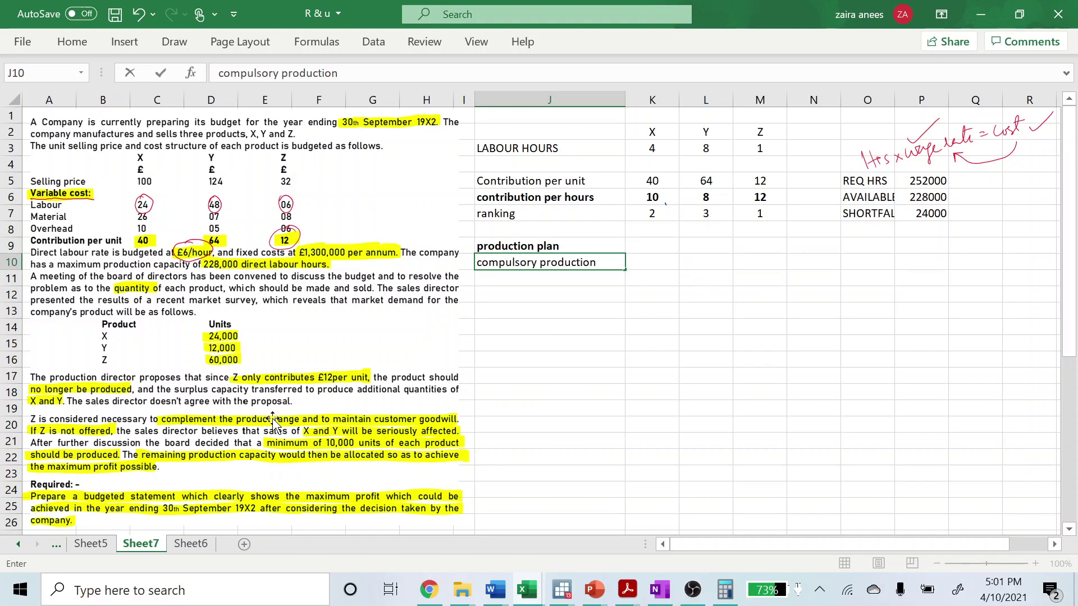
key(Return)
text(x)
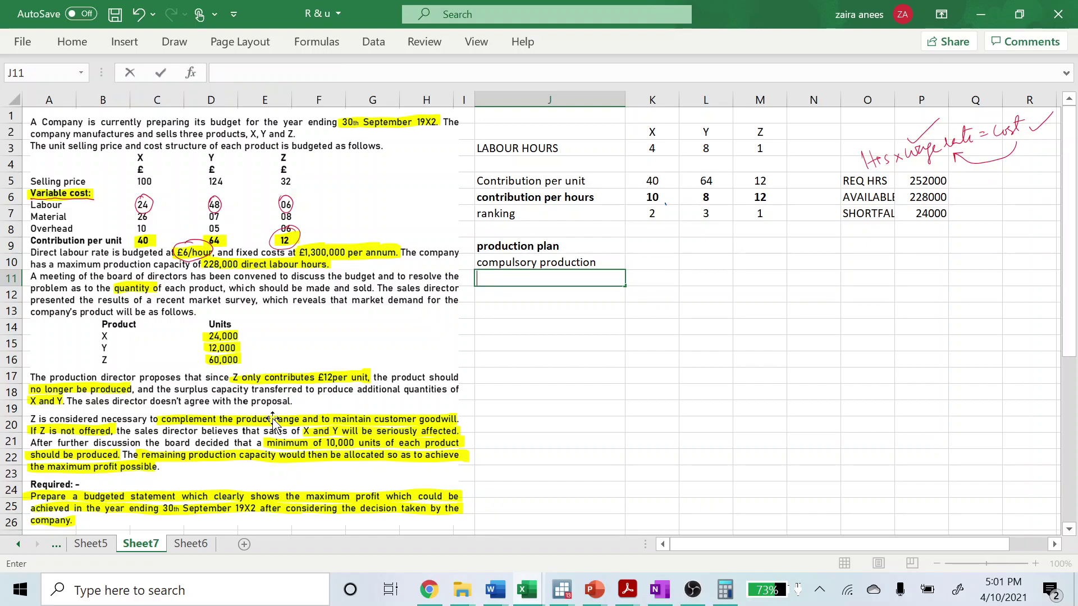
key(Caps_Lock)
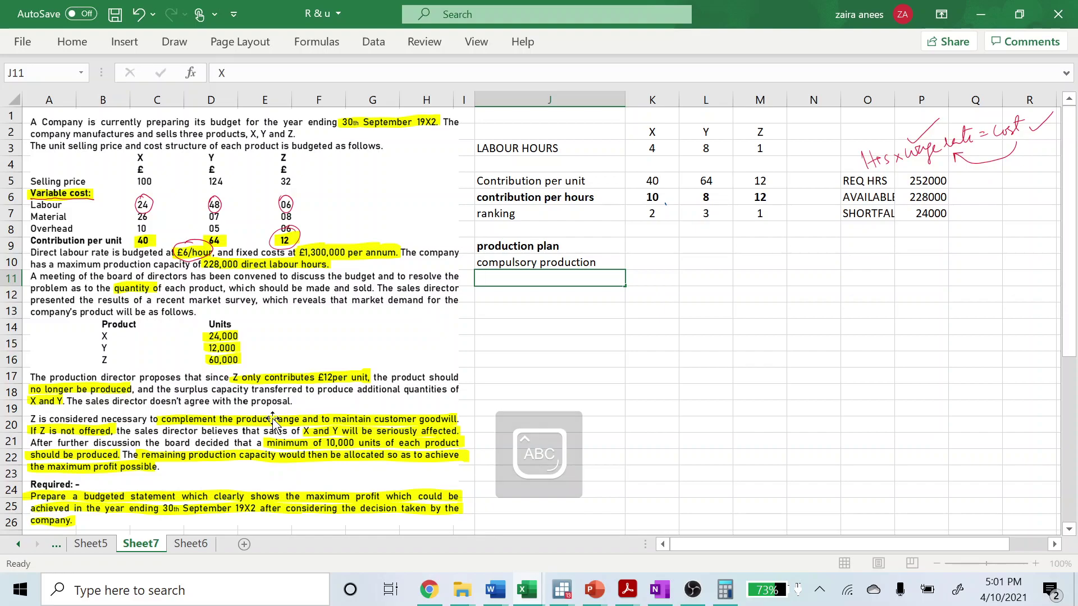
key(Return)
text(Y)
key(Return)
text(Z)
key(Return)
Step: Enter the minimum production of 10000 units for each of X, Y and Z in K11 to K13
key(Right)
key(Up)
key(Up)
key(Up)
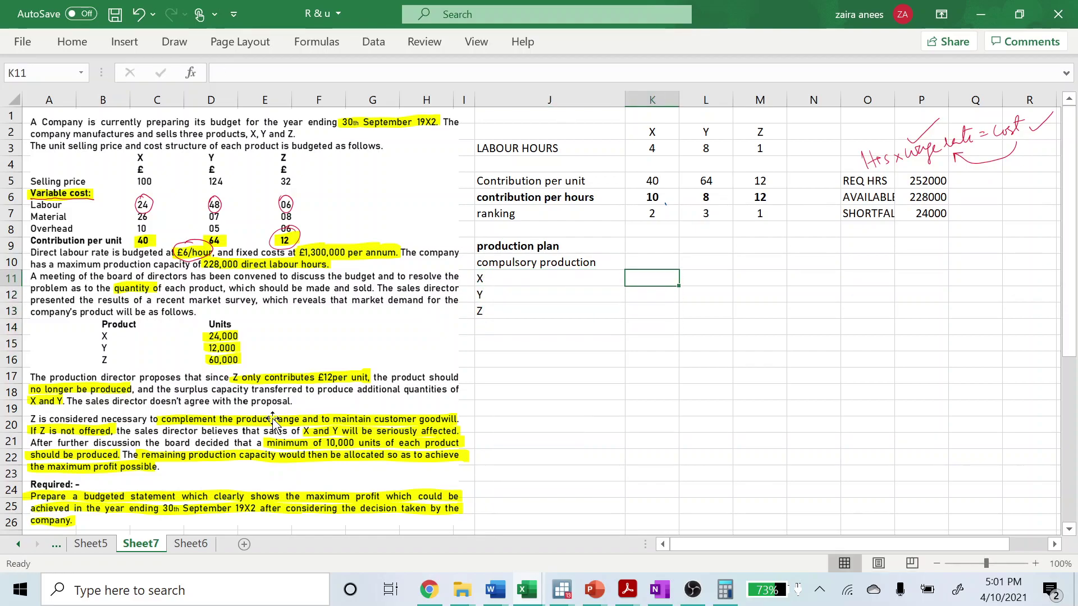
text(10000)
key(Return)
text(10000)
key(Return)
text(10000)
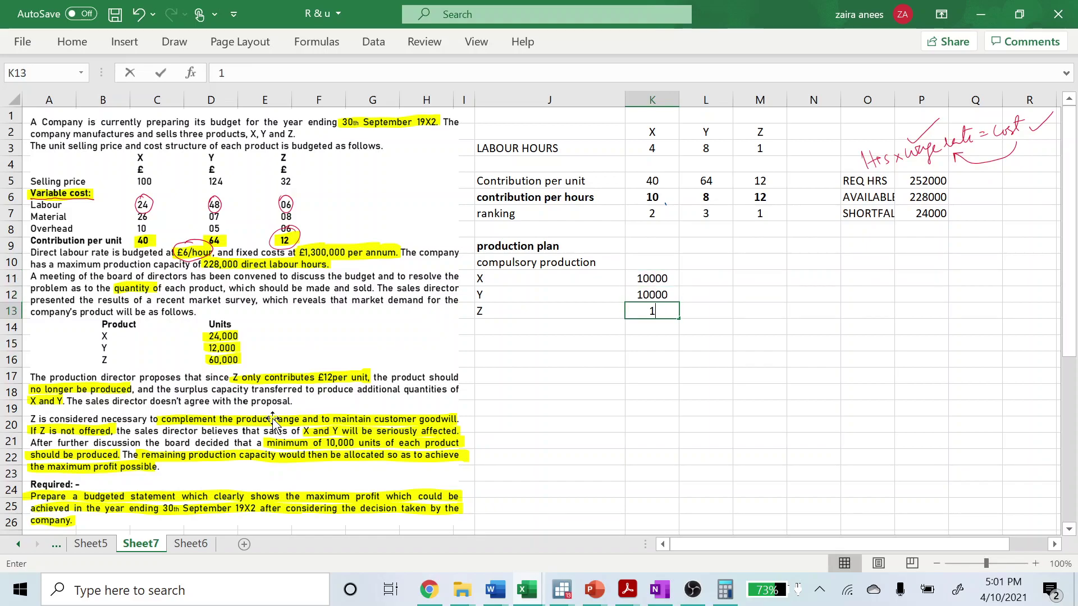
key(Return)
Step: Link L11, L12 and L13 to the labour hours per unit with =K3, =L3 and =M3, and move to M11
key(Right)
key(Up)
key(Up)
key(Up)
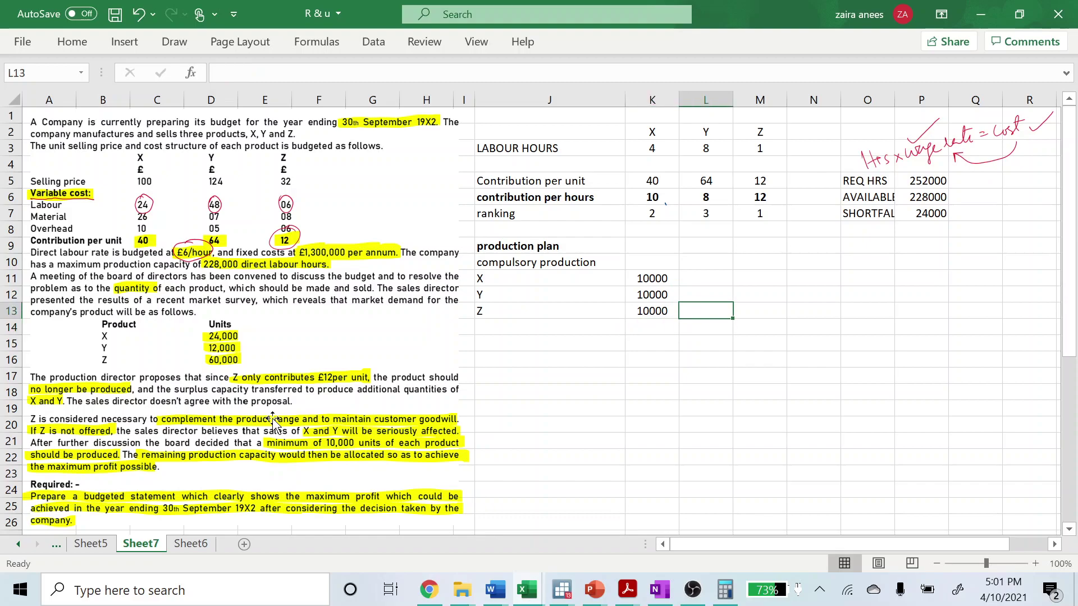
text(=)
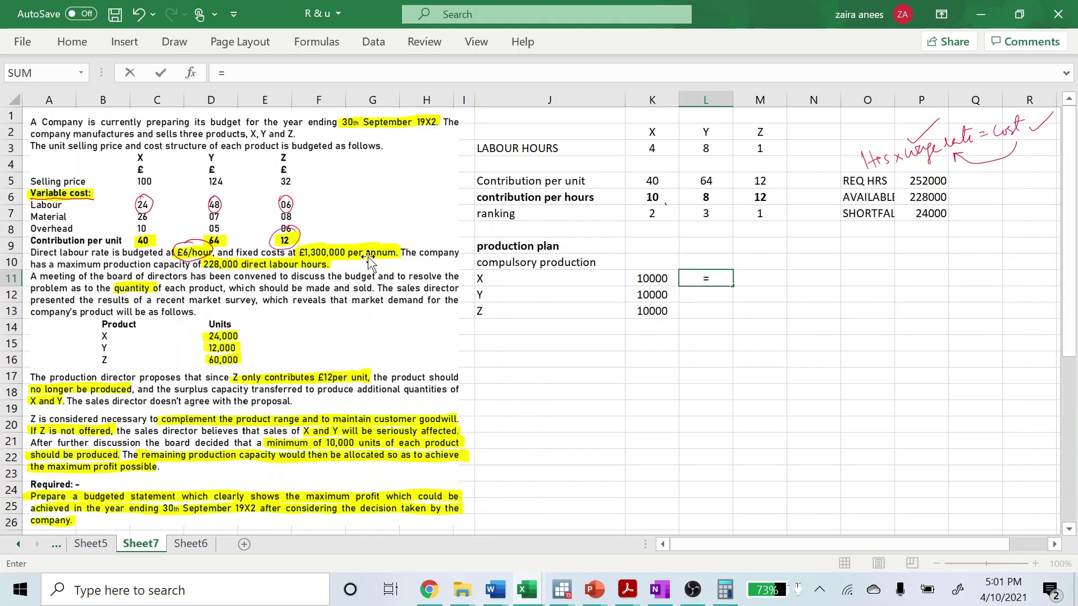
click(640, 149)
key(Return)
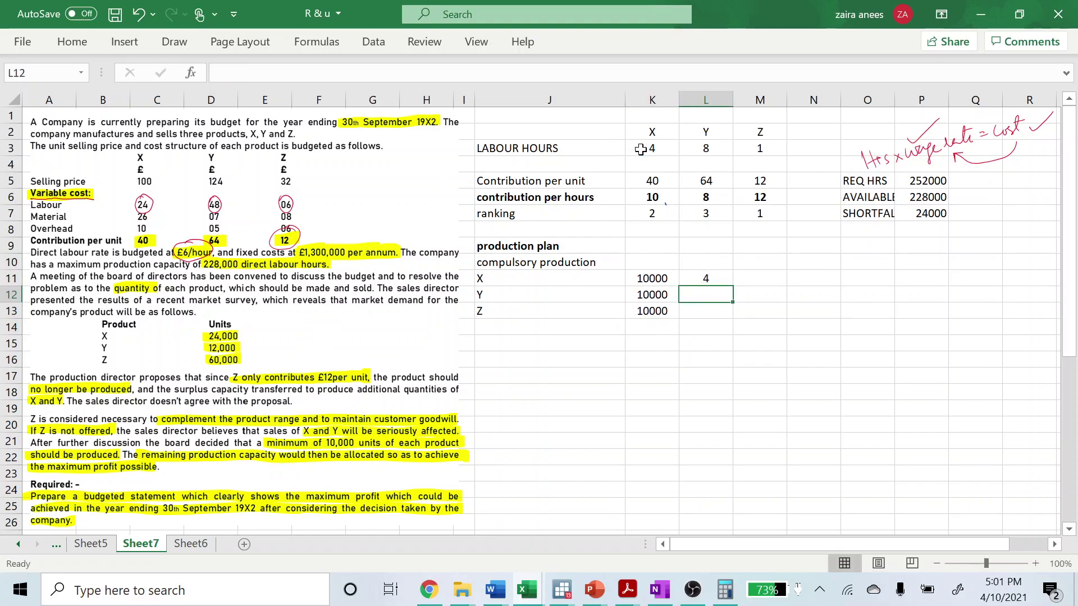
text(=)
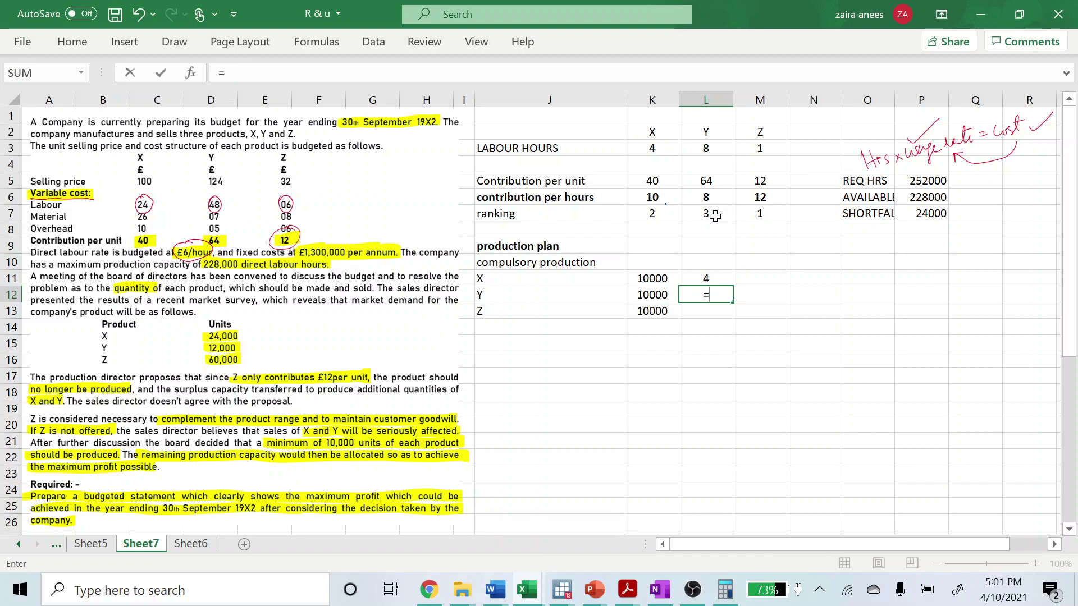
click(718, 153)
key(Return)
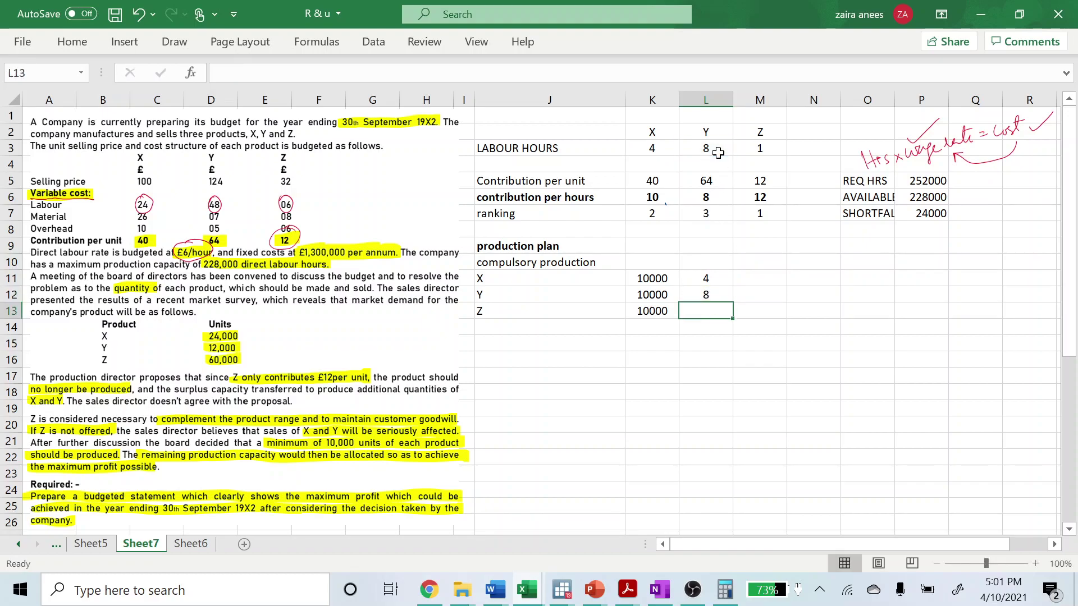
text(=)
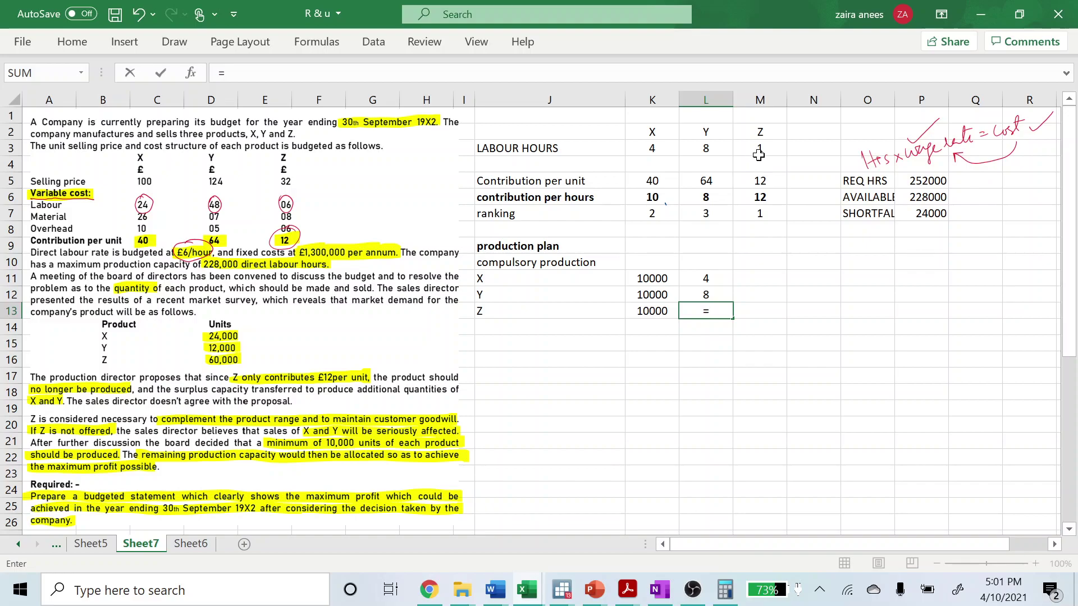
click(760, 150)
key(Return)
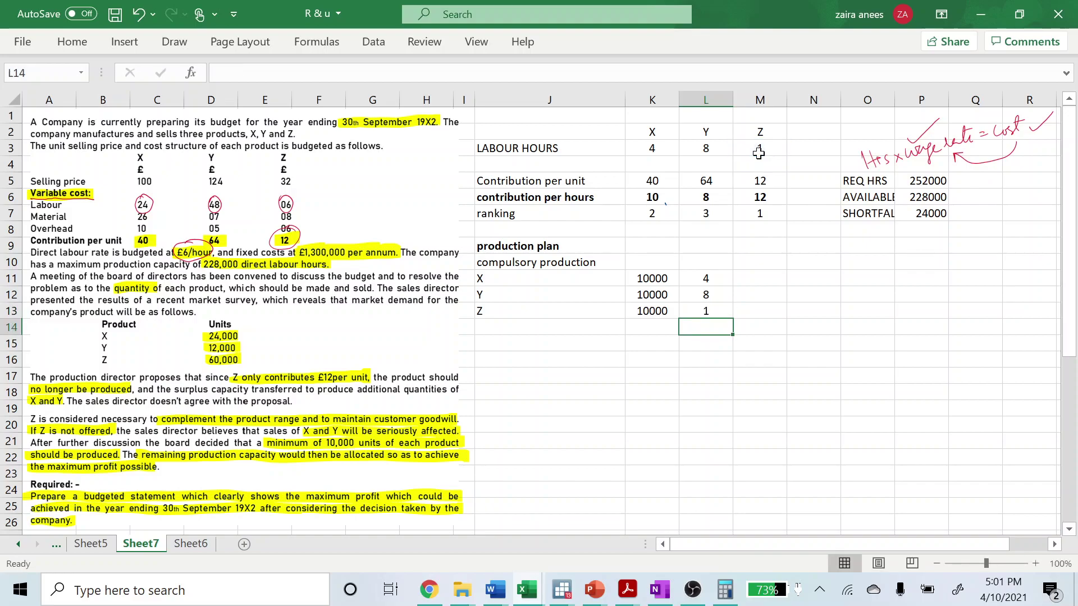
key(Right)
key(Up)
key(Up)
key(Up)
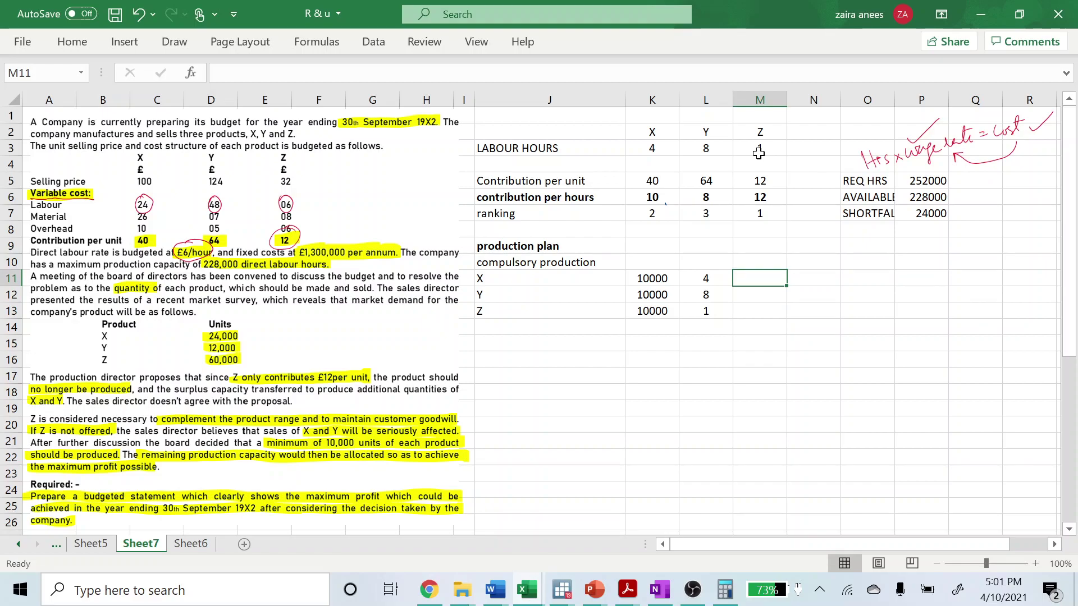
Step: Set Y's labour hours in L3 to 7 and reselect that cell
click(709, 146)
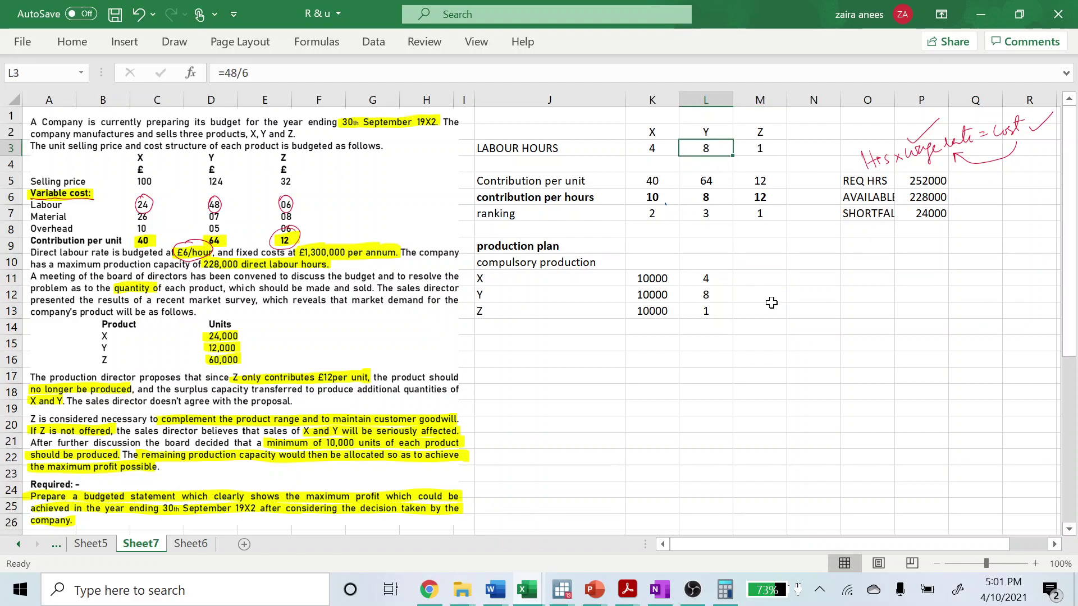
text(7)
key(Return)
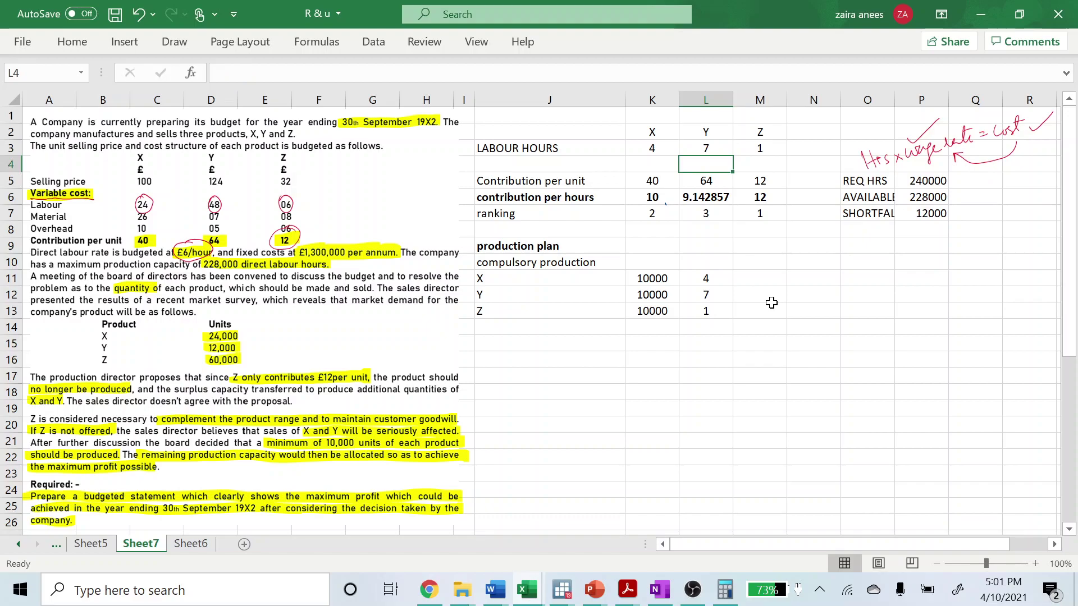
key(Up)
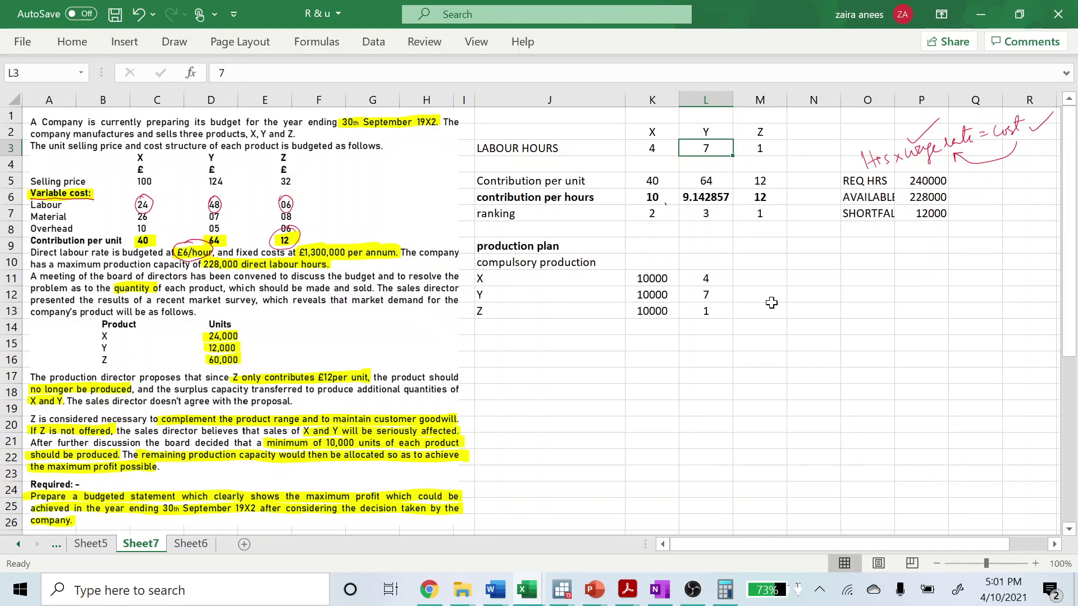
Step: Set Y's labour hours in L3 to 8 and move to M11
text(8)
key(Return)
key(Down)
key(Down)
key(Down)
key(Down)
key(Down)
key(Down)
key(Down)
key(Right)
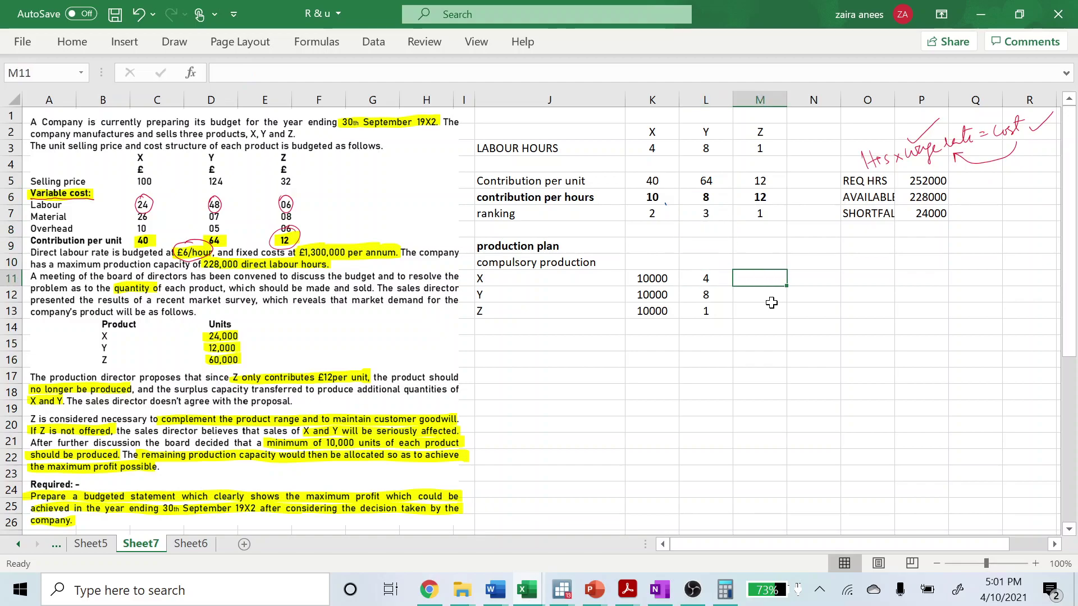
Step: Calculate X's compulsory labour hours in M11 with =K11*L11 and fill the formula down to M13
text(=)
key(Left)
key(Left)
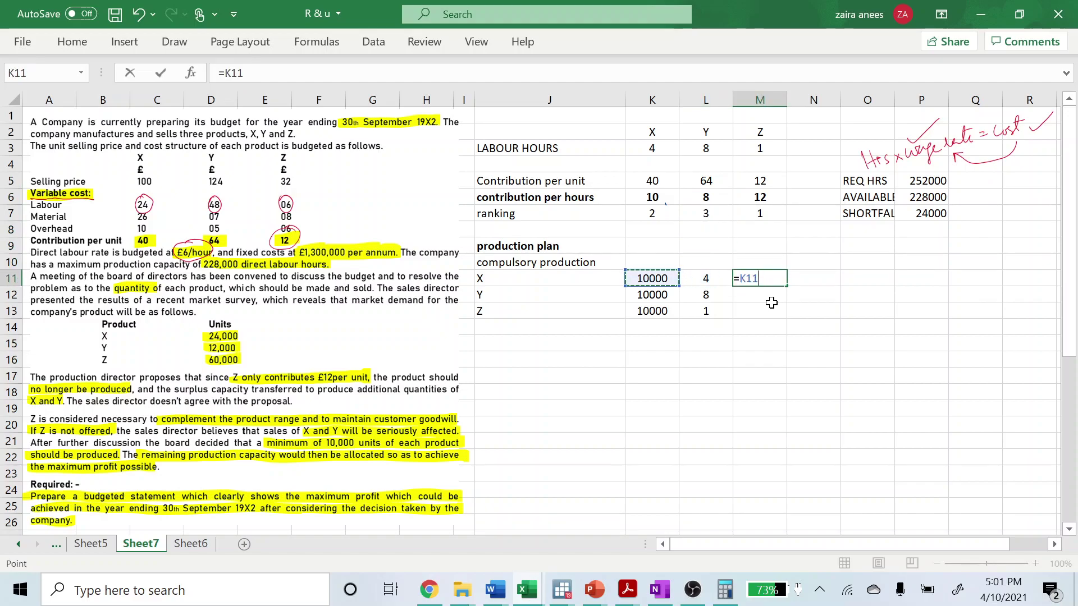
text(*)
key(Left)
key(Return)
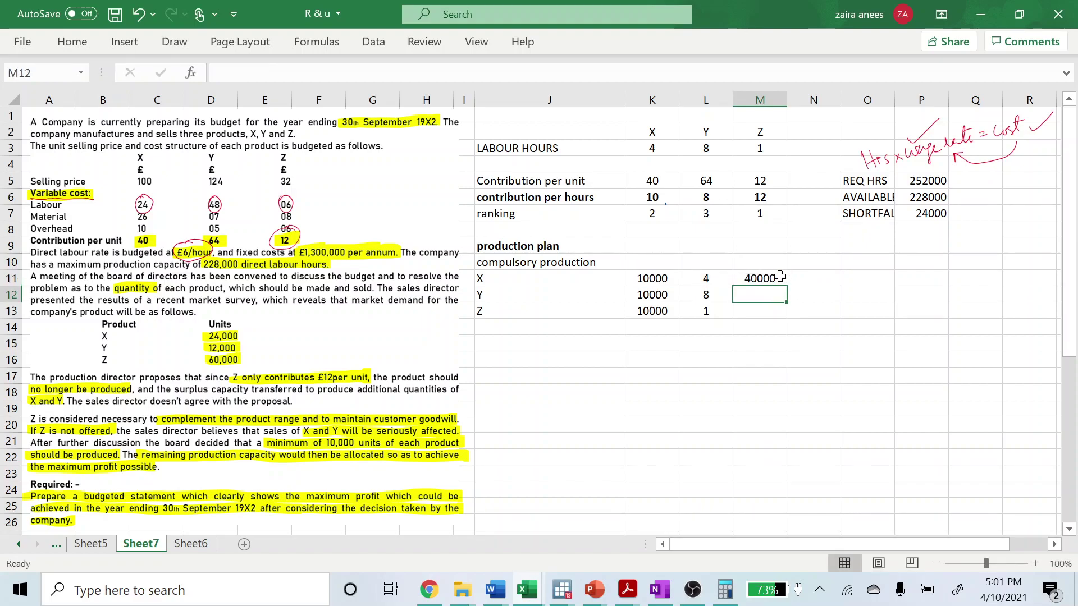
click(780, 278)
drag(787, 286, 787, 318)
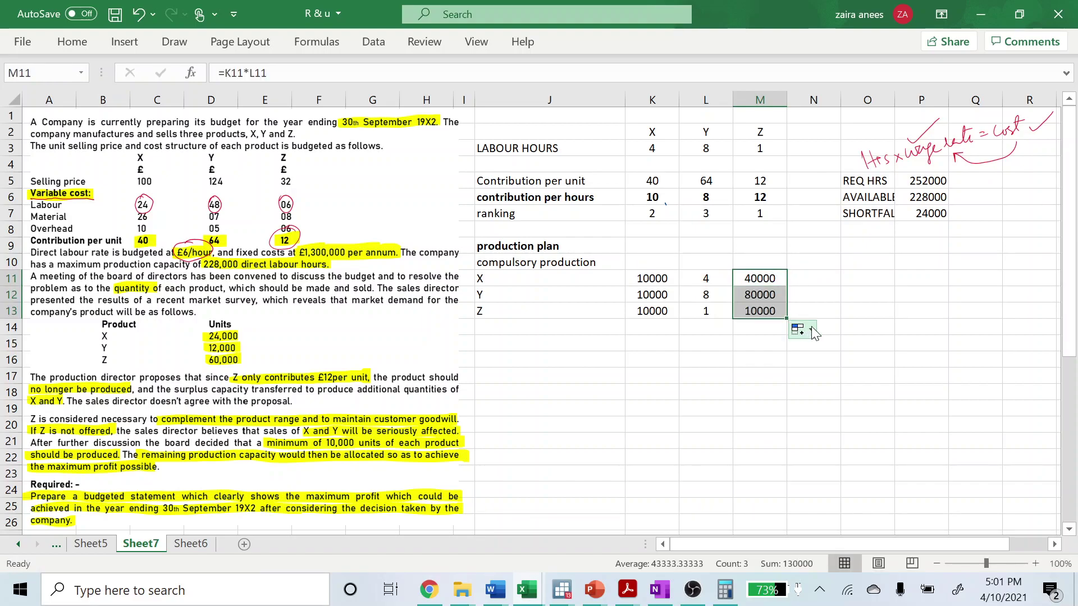
Step: Total the compulsory production hours in M14 with =SUM(M11:M13)
click(770, 332)
text(=S)
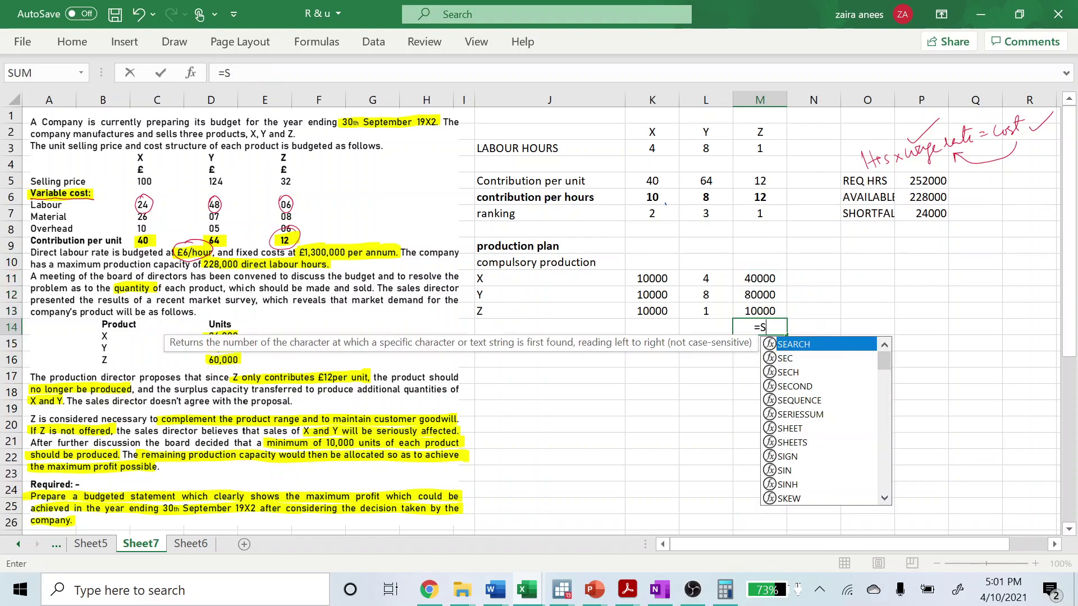
text(UM()
key(Up)
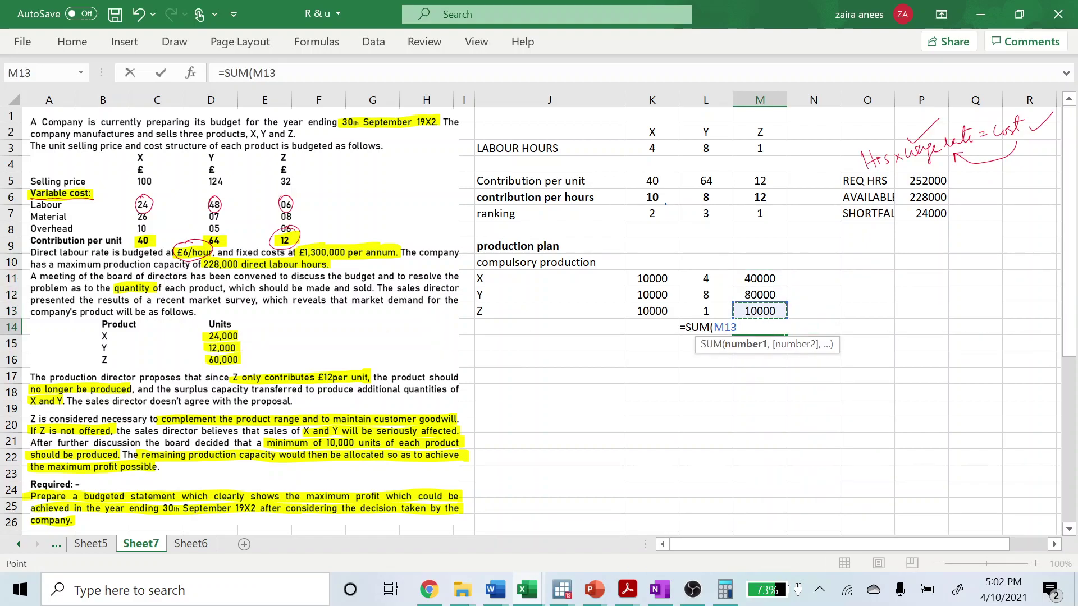
key(F8)
key(Up)
key(Up)
text())
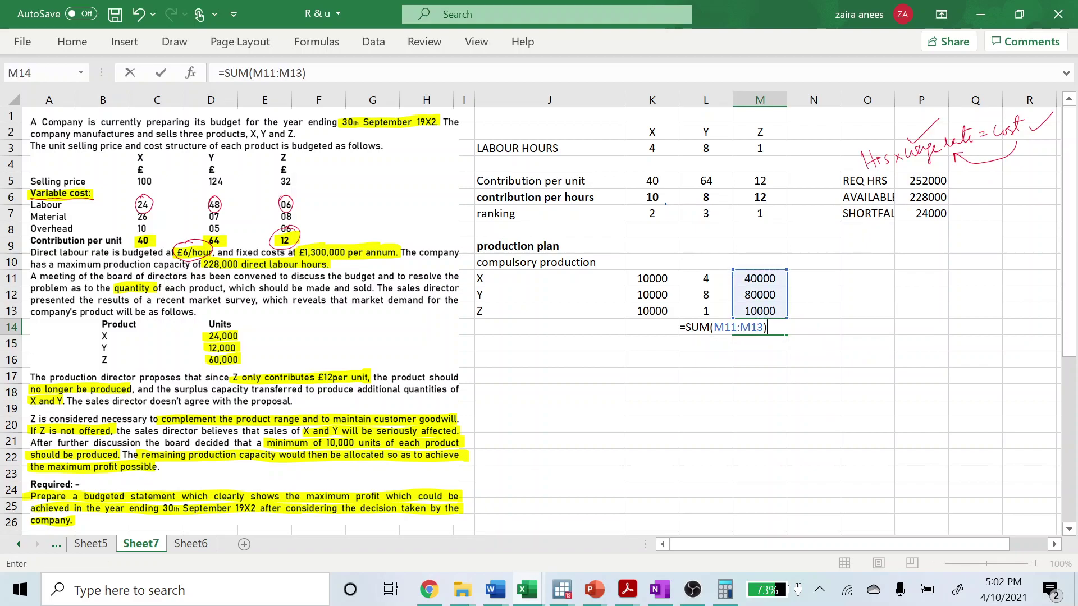
key(Return)
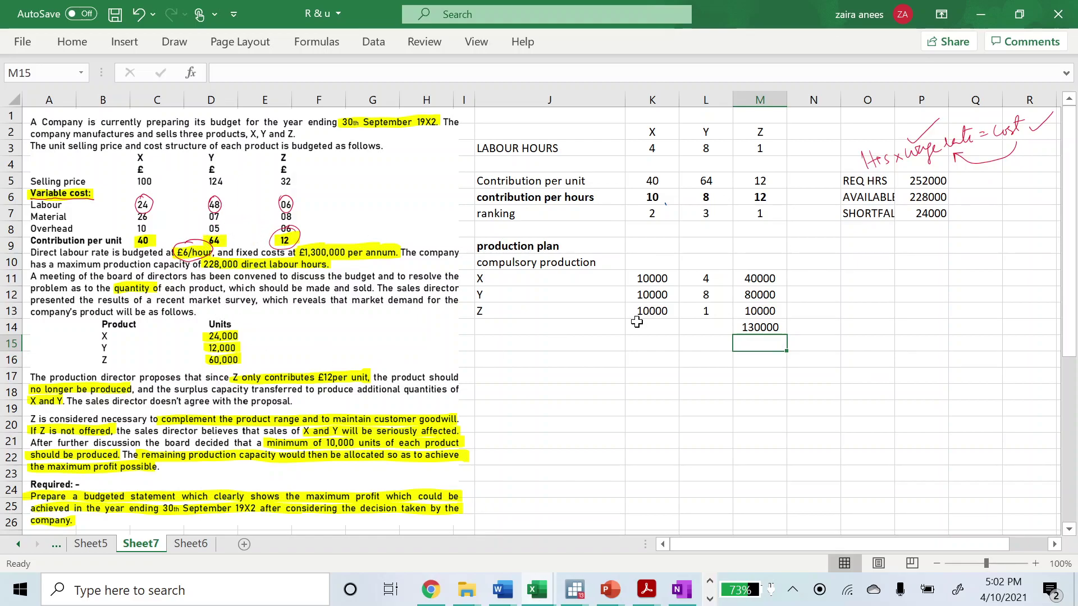
Step: Enter the available labour hours of 228000 in P11 and label them "AVAIABLE" in O11
click(870, 285)
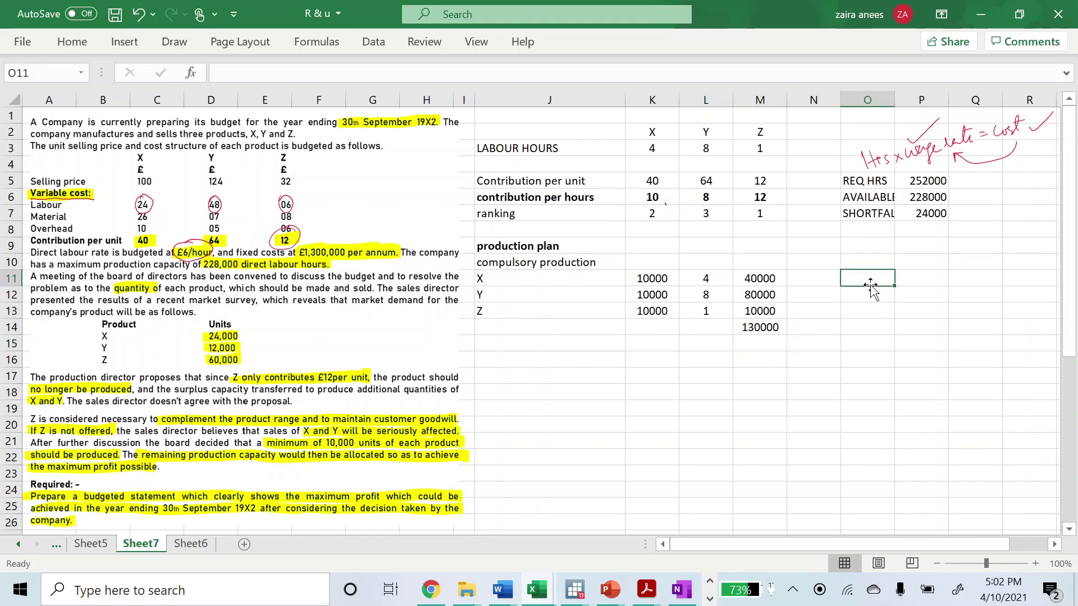
key(Right)
text(228)
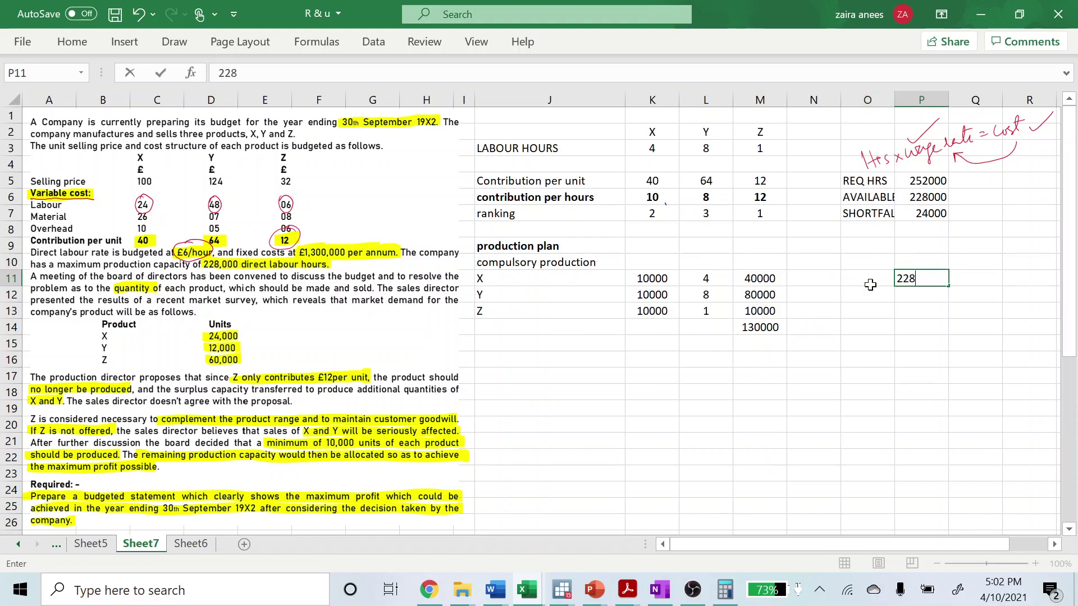
text(000)
click(870, 285)
text(AV)
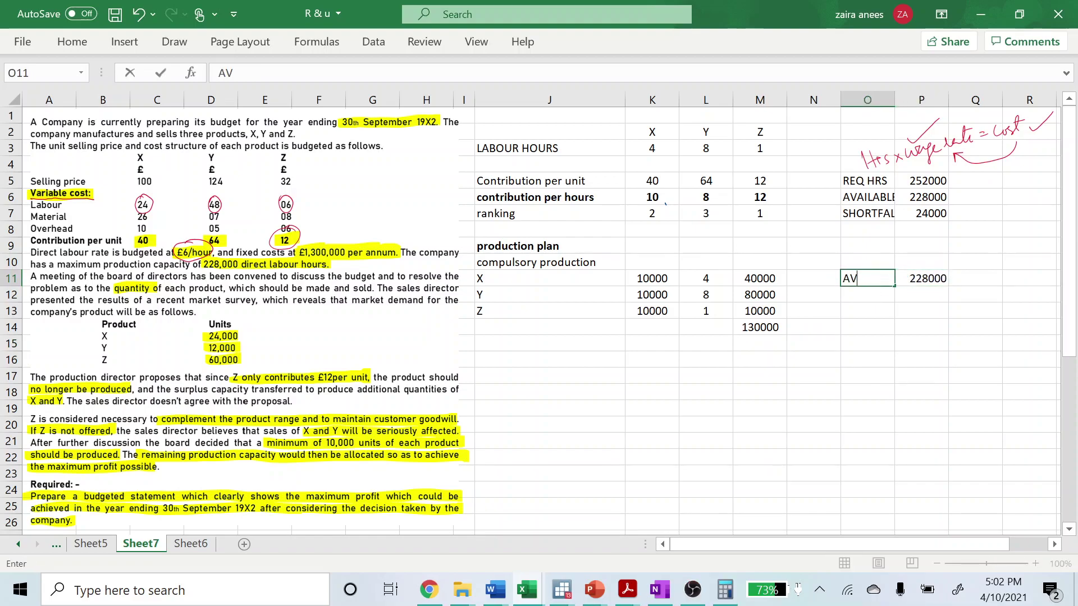
text(AILA)
key(BackSpace)
text(LABLE)
key(Return)
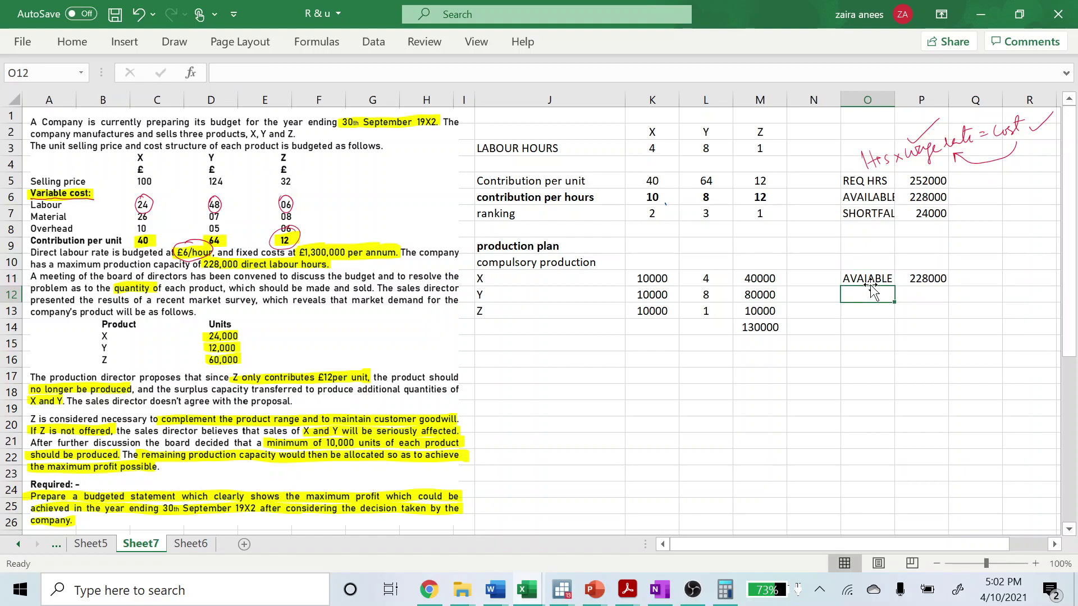
Step: Enter the label "COMP PROD" in O12 and widen column O to fit its text
text(COM)
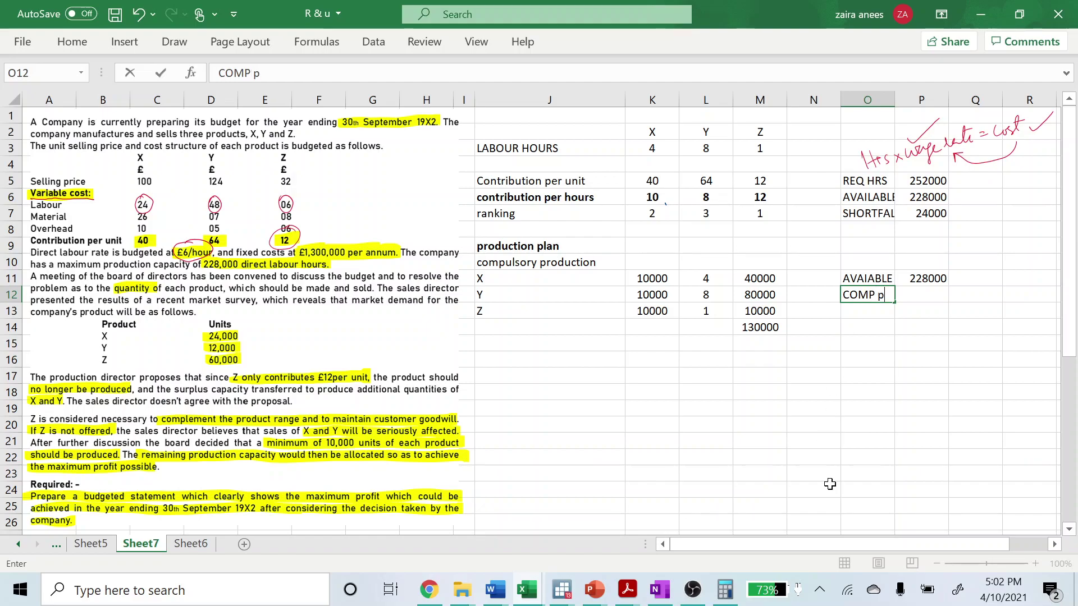
text(P PROD)
key(Return)
key(Up)
key(Right)
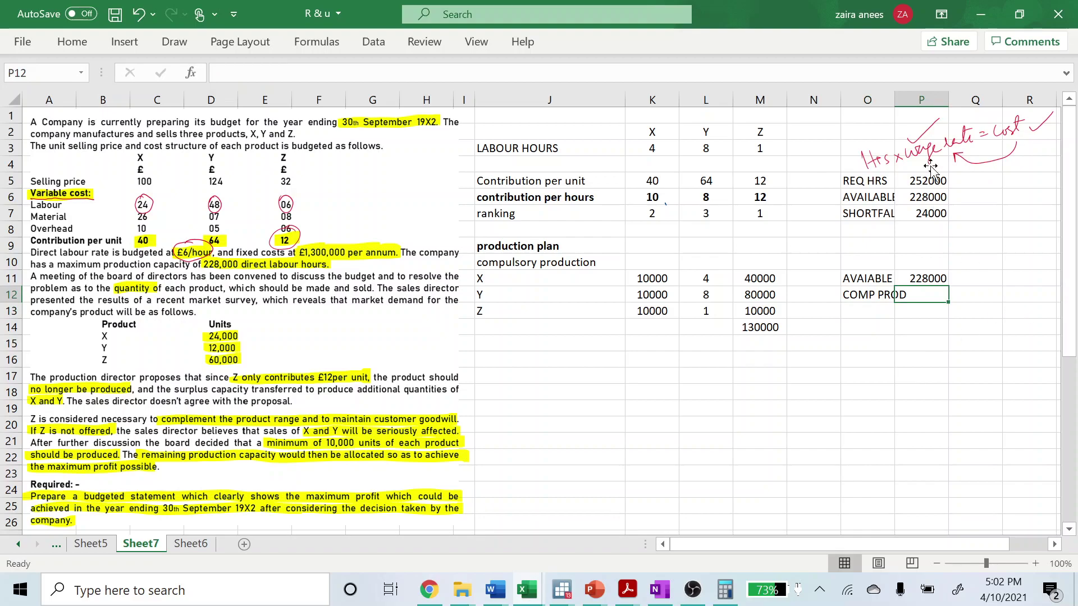
drag(893, 99, 893, 99)
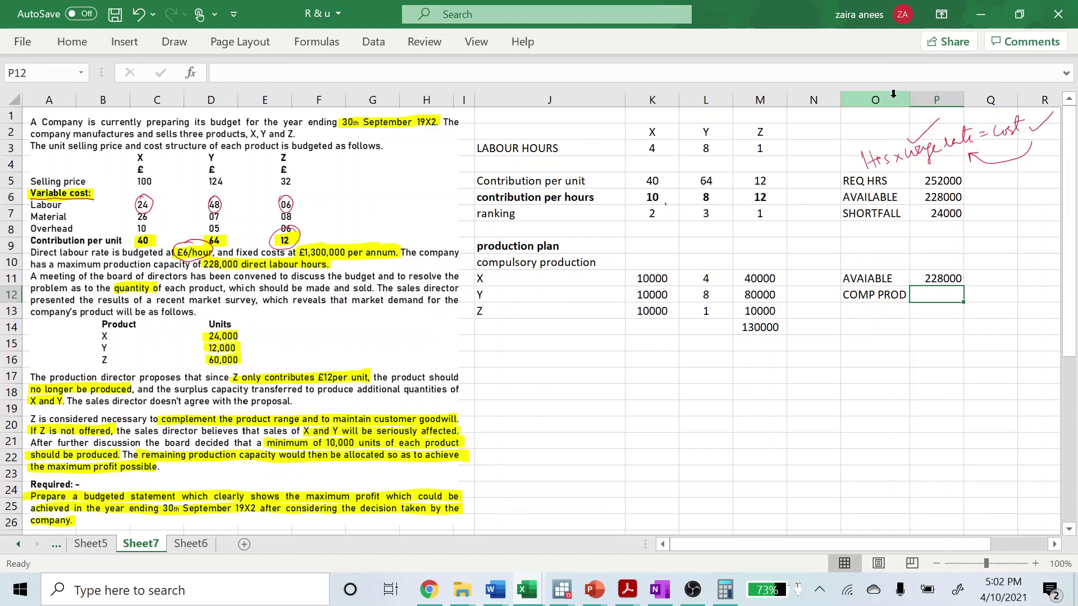
Step: Link P12 to the total compulsory production hours with =M14
text(=)
key(Left)
key(Left)
key(Left)
key(Down)
key(Down)
key(Return)
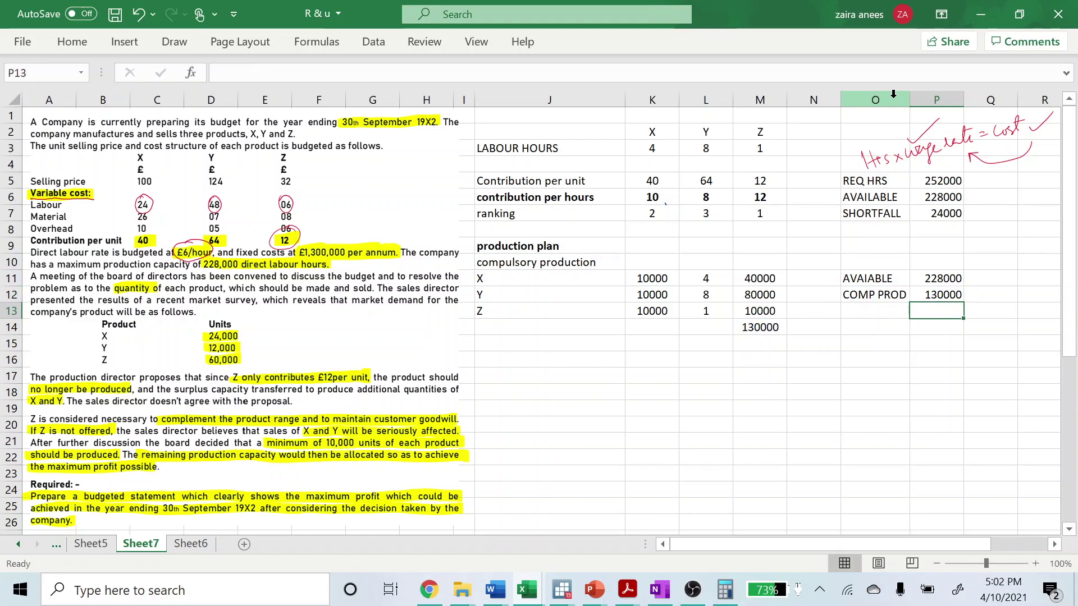
Step: Calculate the hours remaining after compulsory production in P13 with =P11-P12
key(Left)
key(Left)
key(Right)
key(Right)
text(=)
key(Up)
key(Up)
text(-)
key(Up)
key(Return)
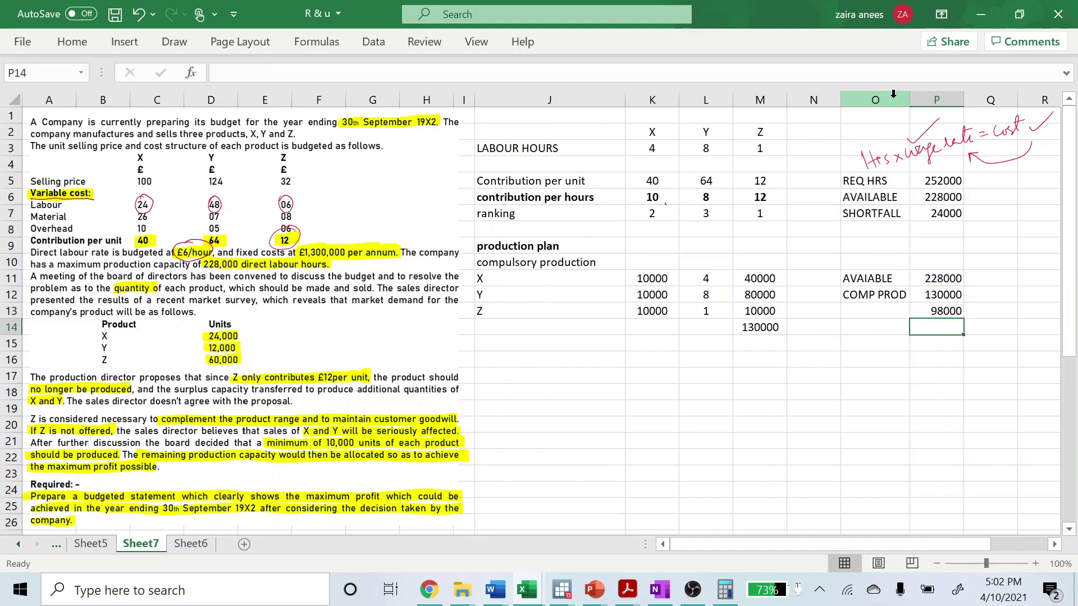
Step: Enter the subheading "Prod to max profit" in J15
key(Left)
key(Left)
key(Left)
key(Left)
key(Left)
key(Left)
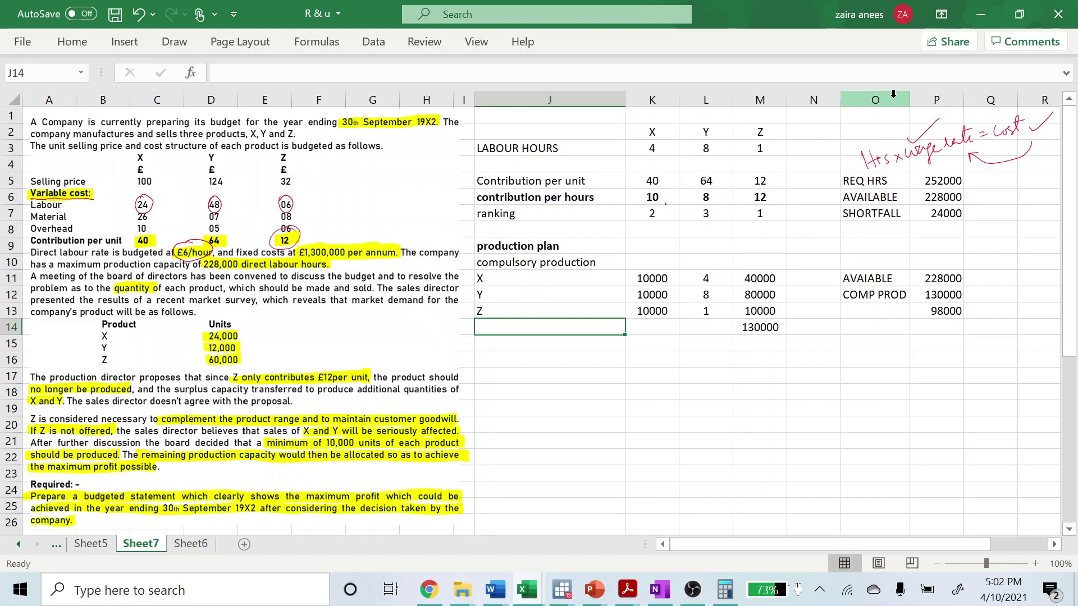
key(Return)
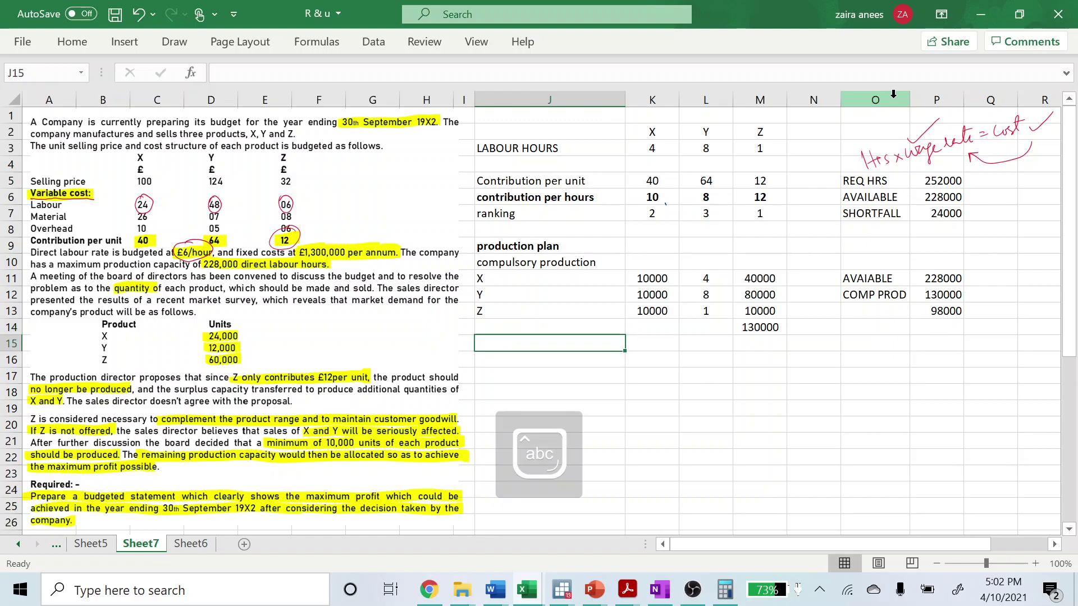
text(Prod to )
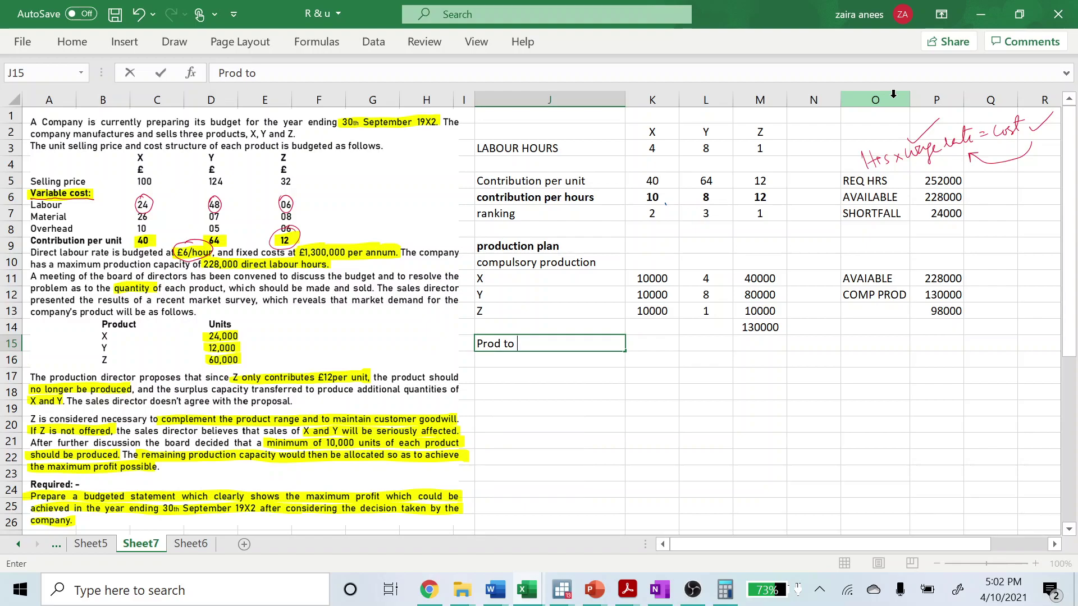
text(max profit)
key(Return)
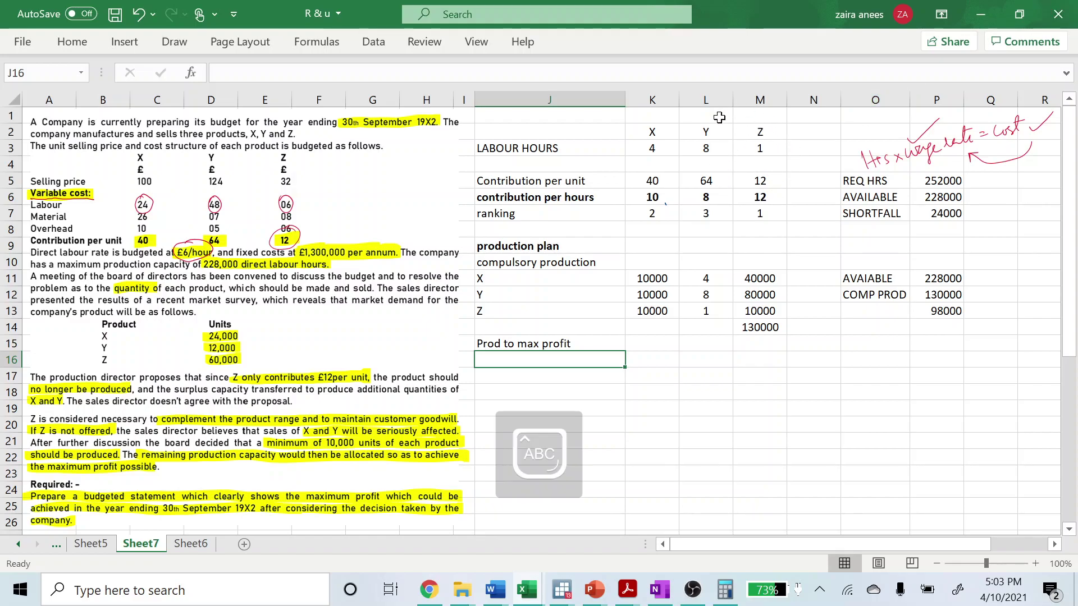
Step: Enter Z in J16 and calculate its remaining demand in K16 with =60000-K11
text(Z)
key(Tab)
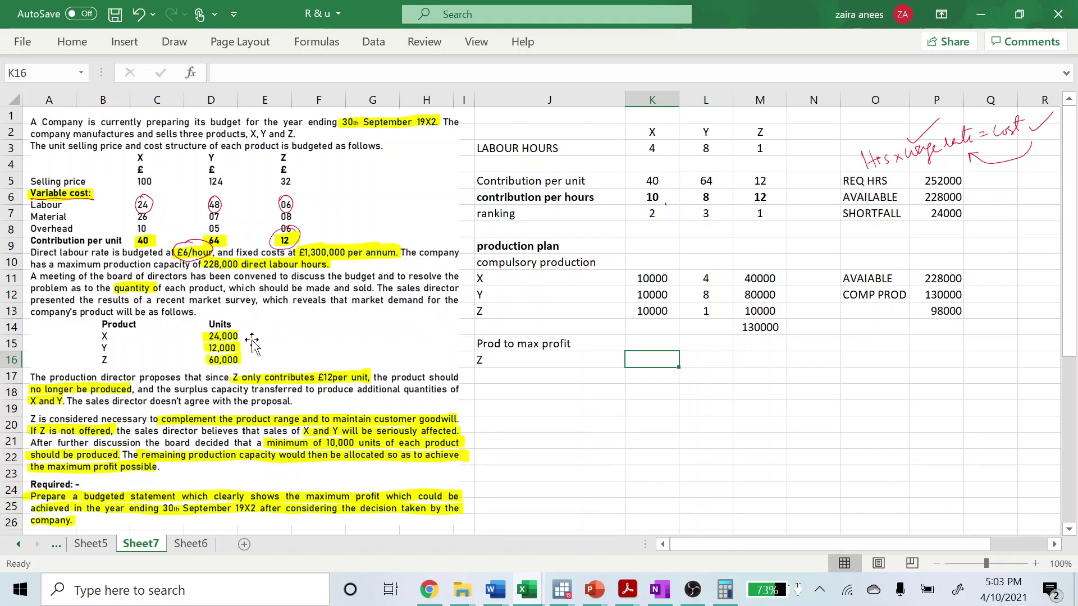
click(652, 308)
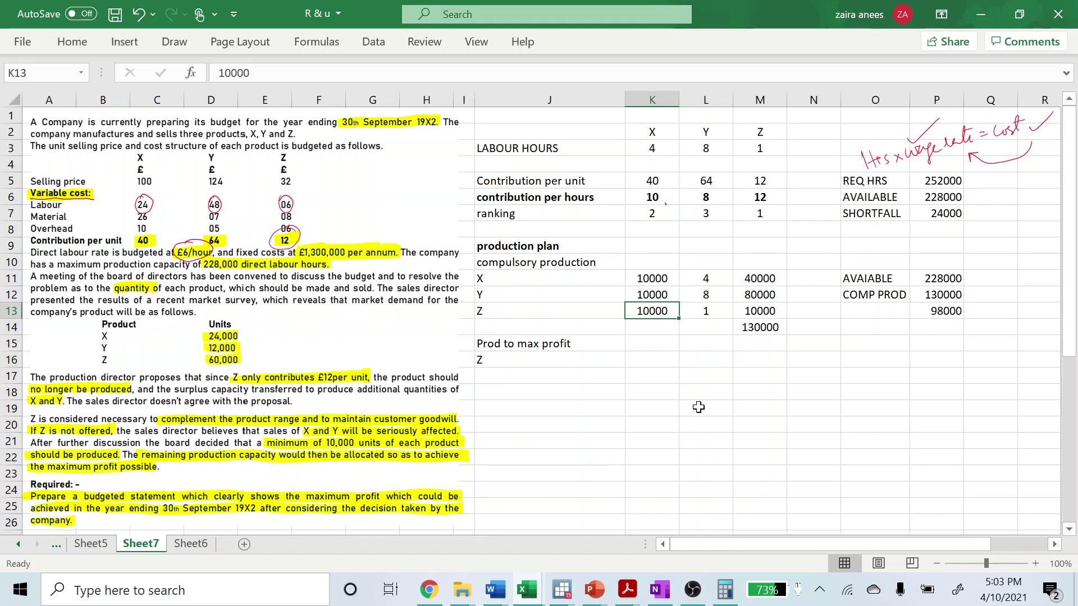
click(698, 363)
key(Left)
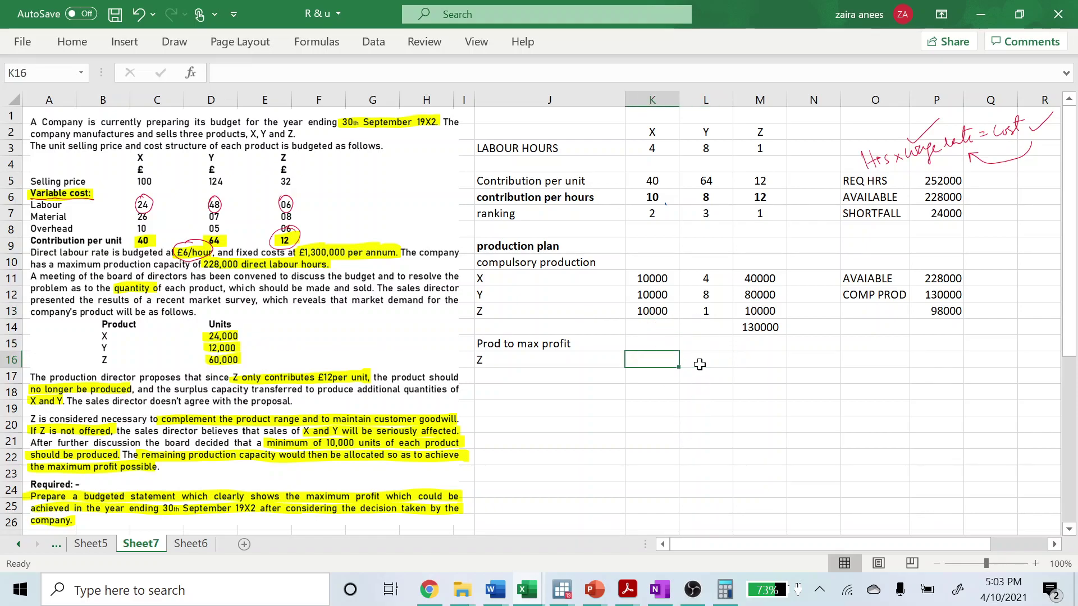
text(=60)
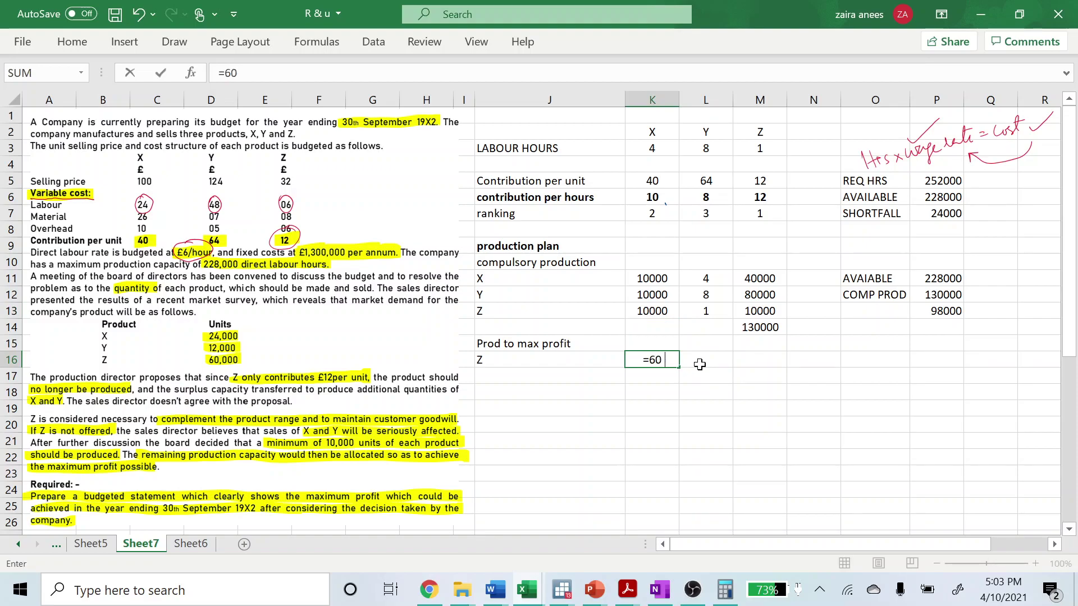
text(000-100)
key(BackSpace)
key(BackSpace)
key(BackSpace)
click(652, 276)
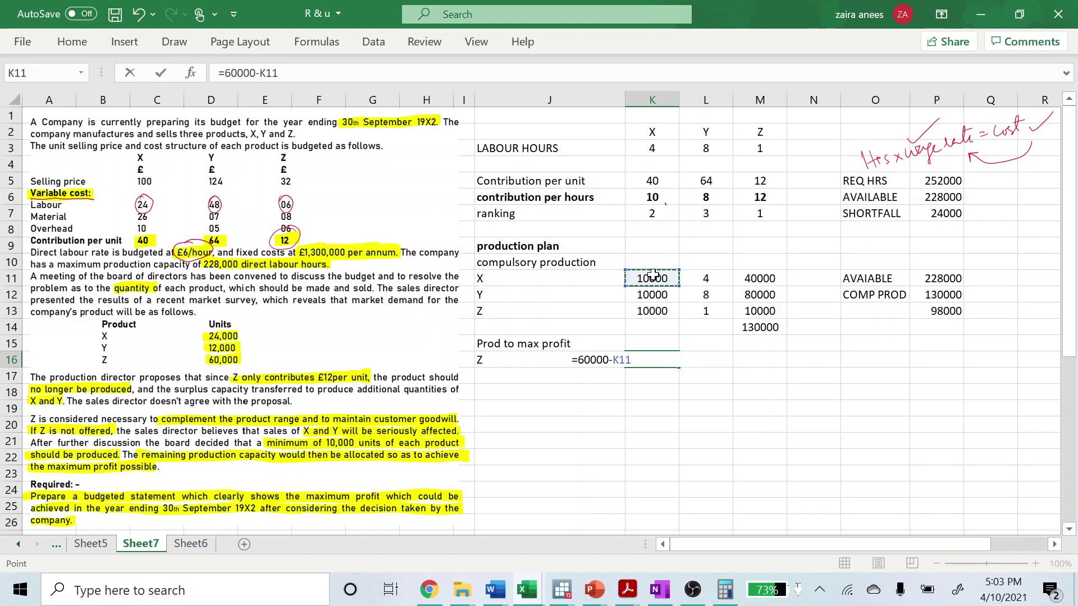
key(Return)
Step: Link L16 to Z's labour hours per unit with =L13
key(Right)
key(Up)
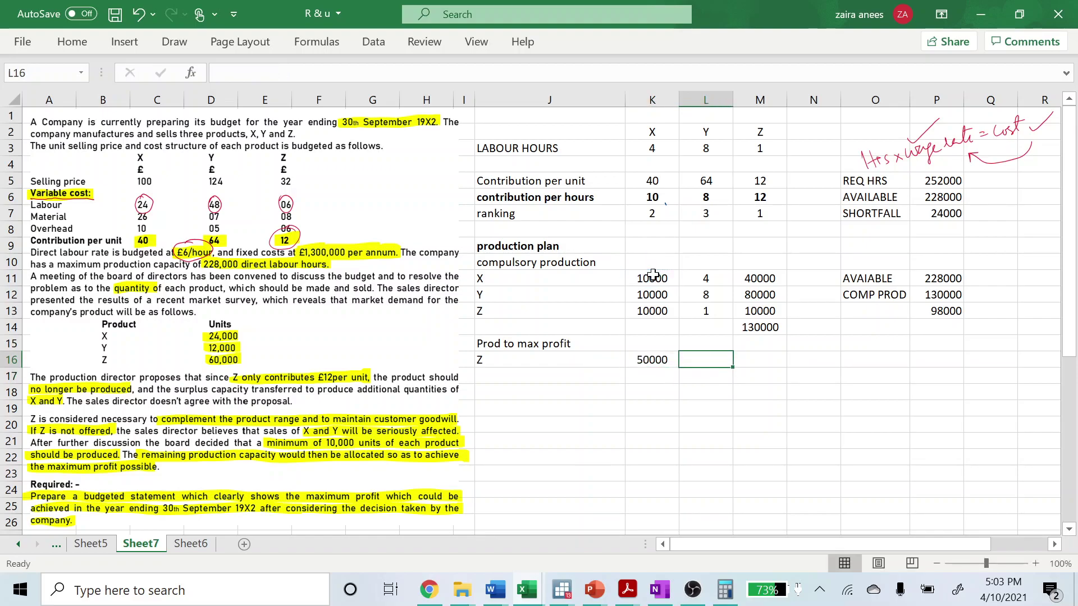
text(=)
key(Up)
key(Up)
key(Up)
key(Up)
key(Up)
key(Down)
key(Down)
key(Tab)
Step: Calculate the hours for Z's additional production in M16 with =K16*L16
text(=)
key(Left)
key(Left)
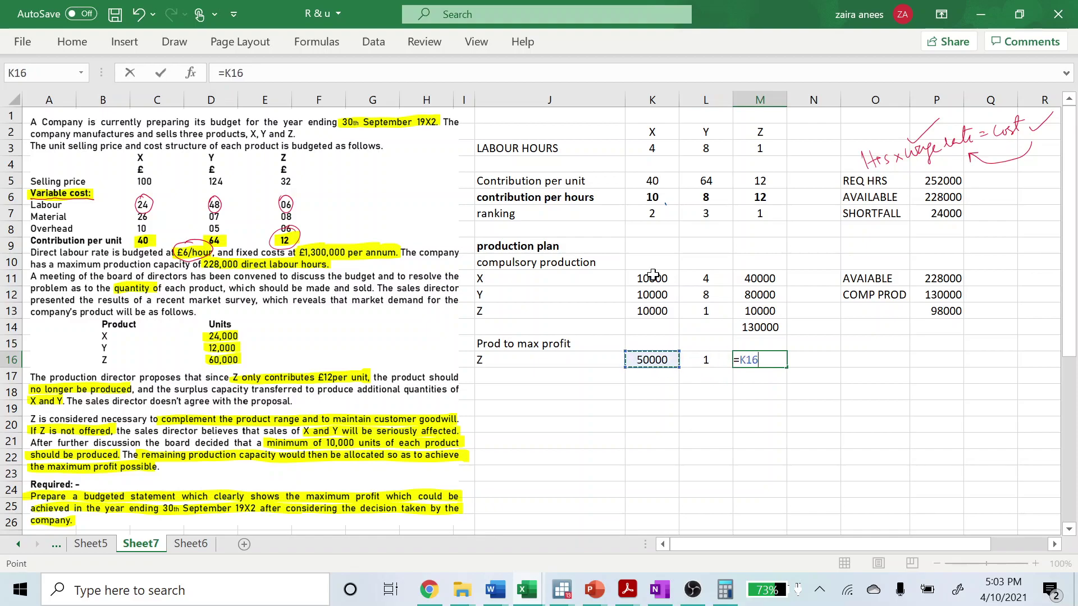
text(*)
key(Left)
key(Return)
Step: Enter Z in O14 and its additional hours of 50000 in P14
key(Right)
key(Right)
key(Up)
key(Up)
key(Up)
text(Z)
key(Tab)
text(50000)
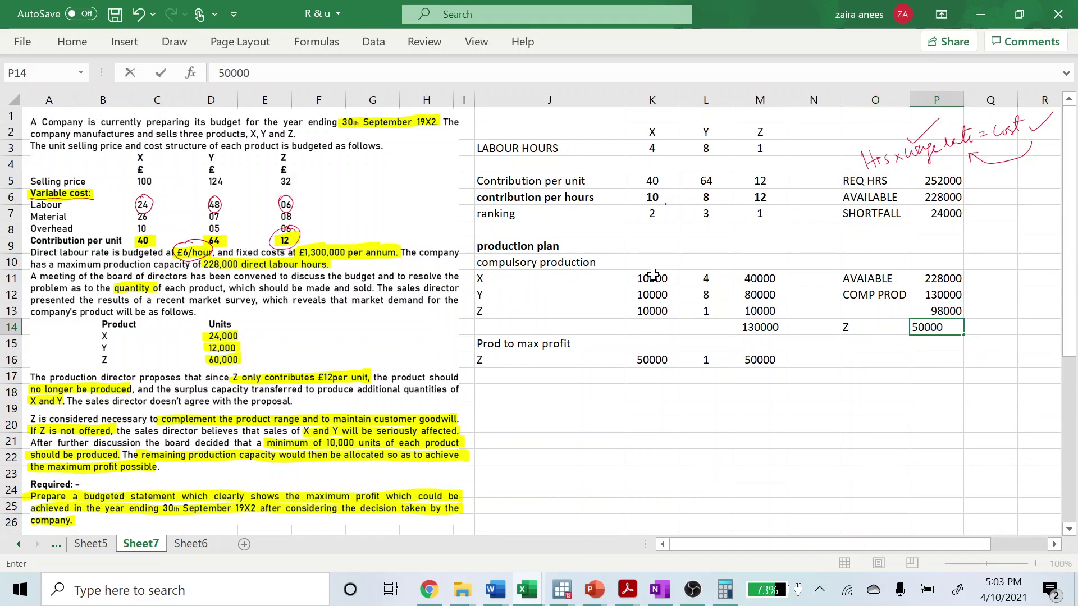
key(Return)
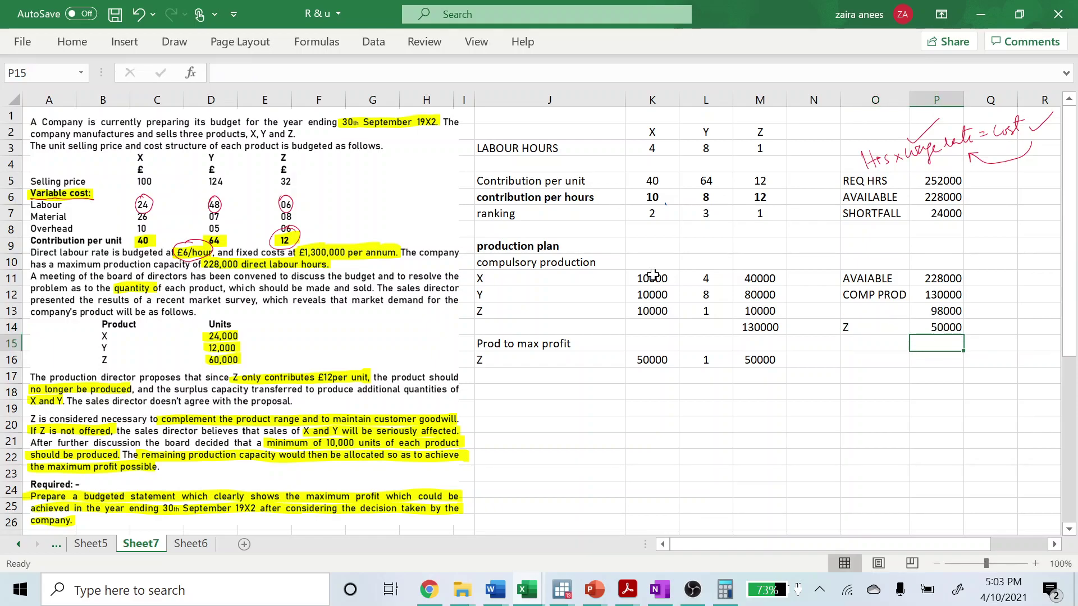
Step: Calculate the hours left after Z's additional production in P15 with =P13-P14
text(=)
key(Up)
key(Up)
text(-)
key(Up)
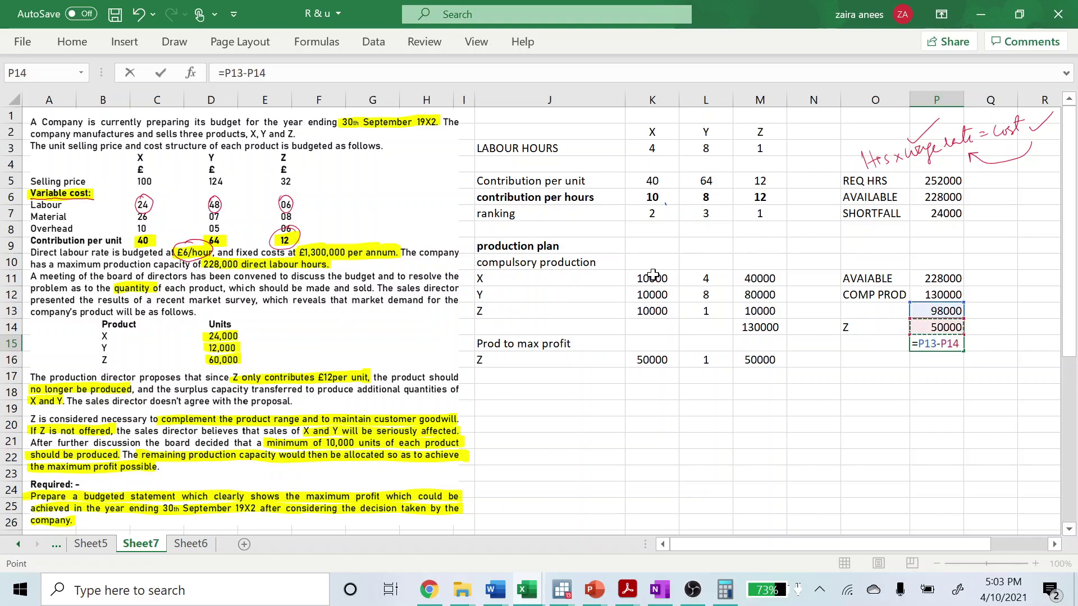
key(Return)
Step: Enter X in J17 as the next product under Prod to max profit
key(Left)
key(Left)
key(Left)
key(Left)
key(Left)
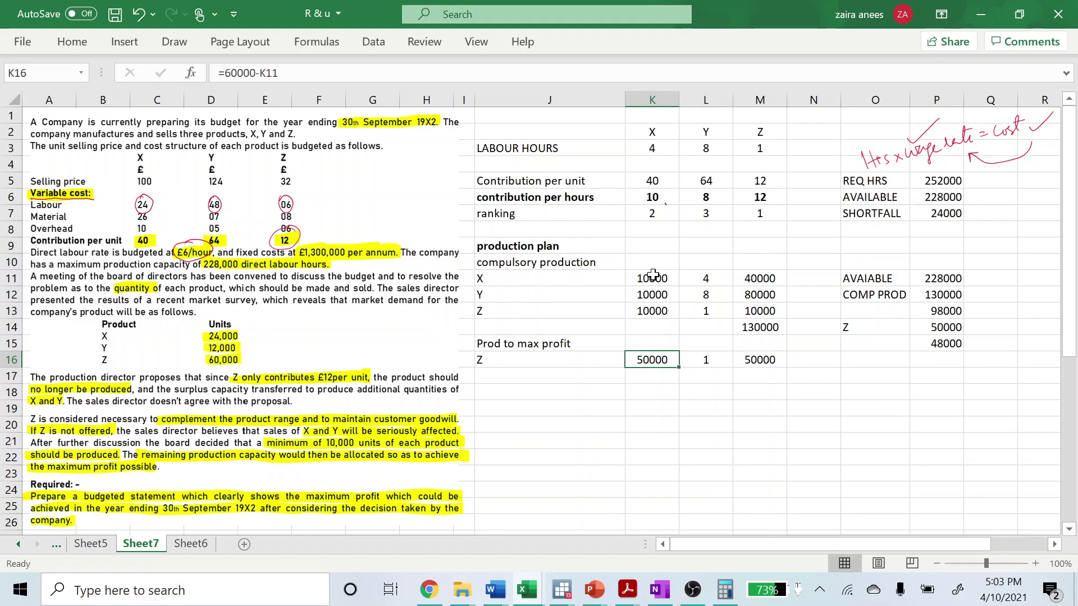
key(Left)
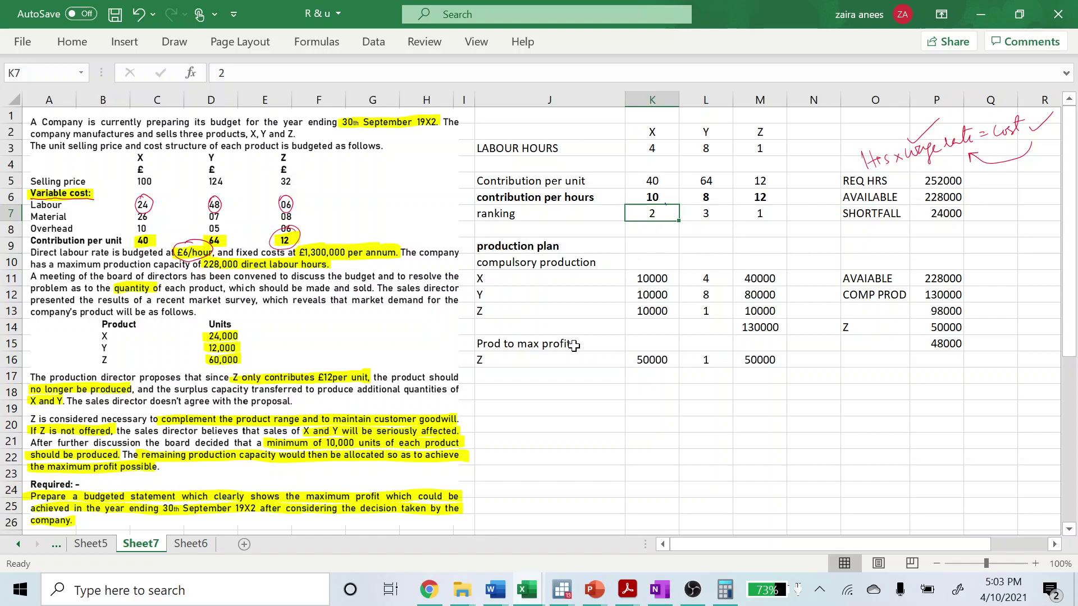
click(552, 377)
text(X)
key(Tab)
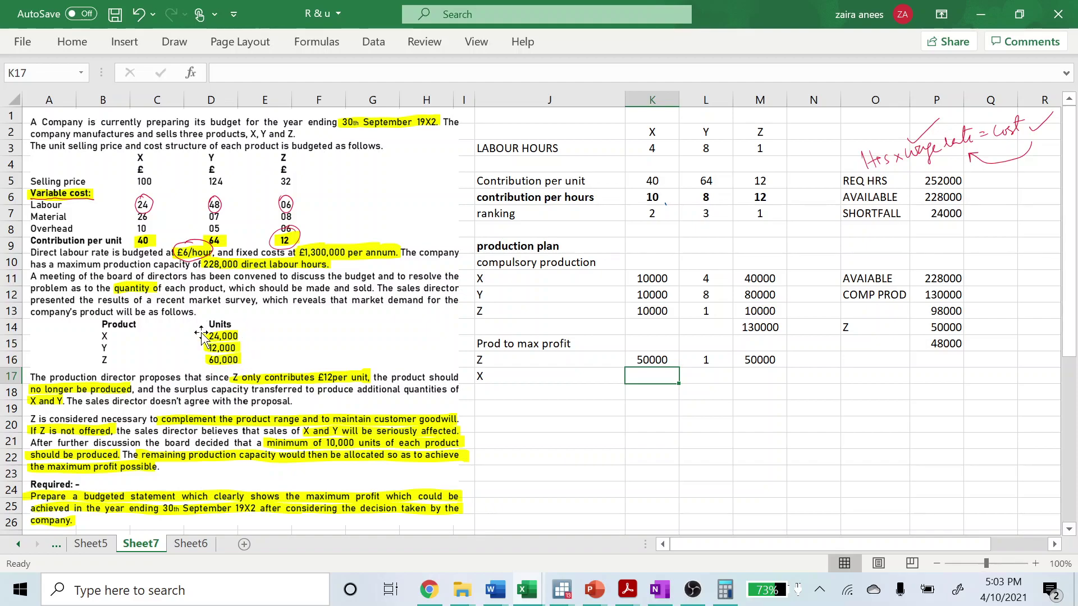
Step: Calculate X's additional units in K17 with =24000-K12
text(=24000-)
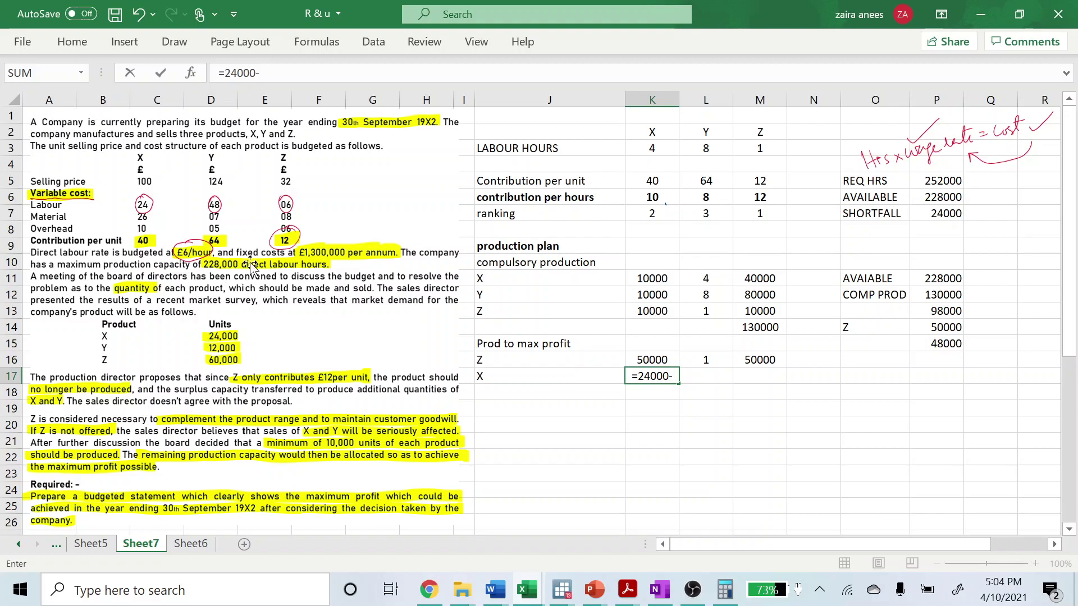
click(650, 297)
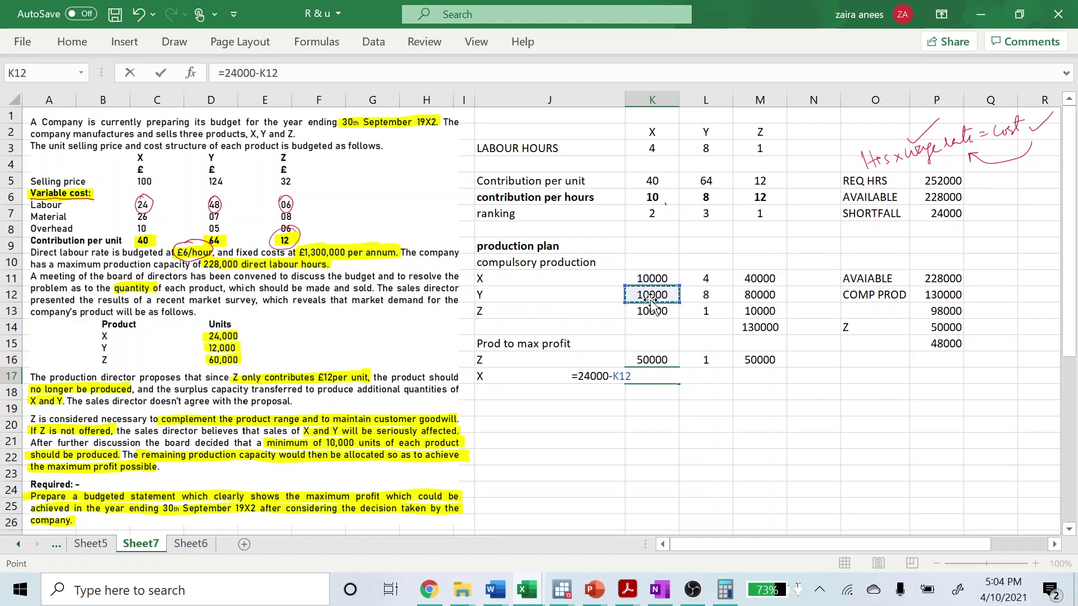
key(Return)
key(Up)
Step: Link L17 to X's labour hours per unit with =K3
key(Right)
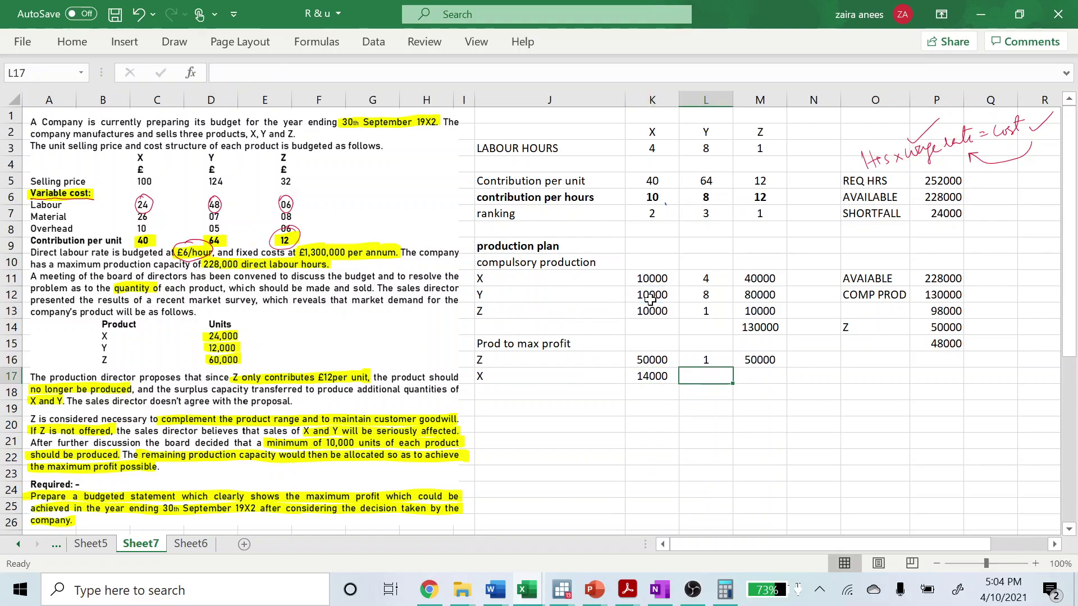
text(=)
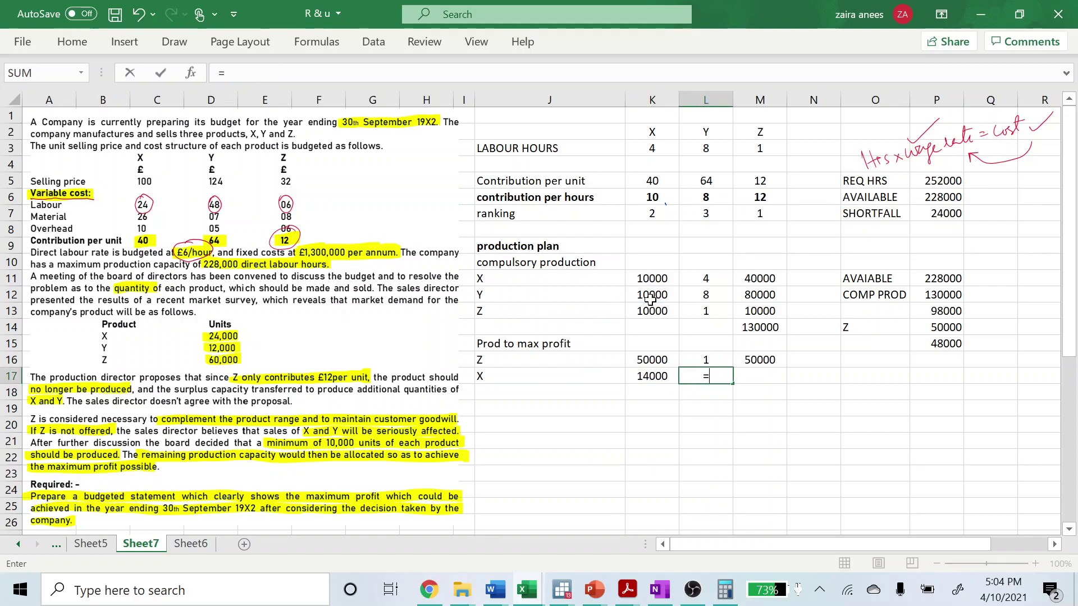
click(660, 148)
key(Return)
key(Up)
Step: Calculate the hours for X's additional production in M17 with =K17*L17
key(Right)
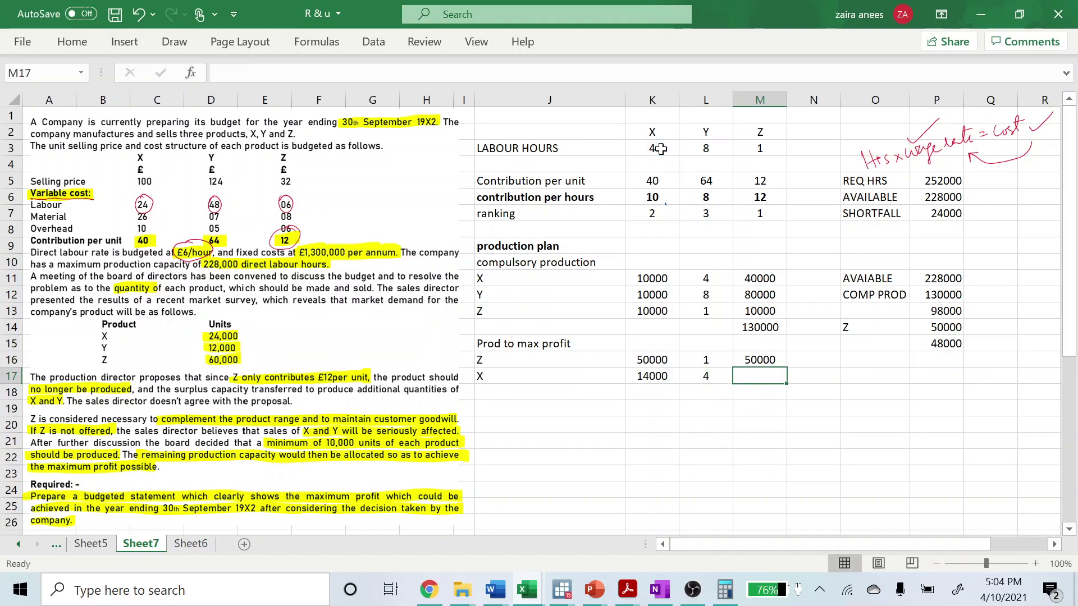
text(=)
key(Left)
key(Left)
text(*)
key(Left)
key(Return)
key(Up)
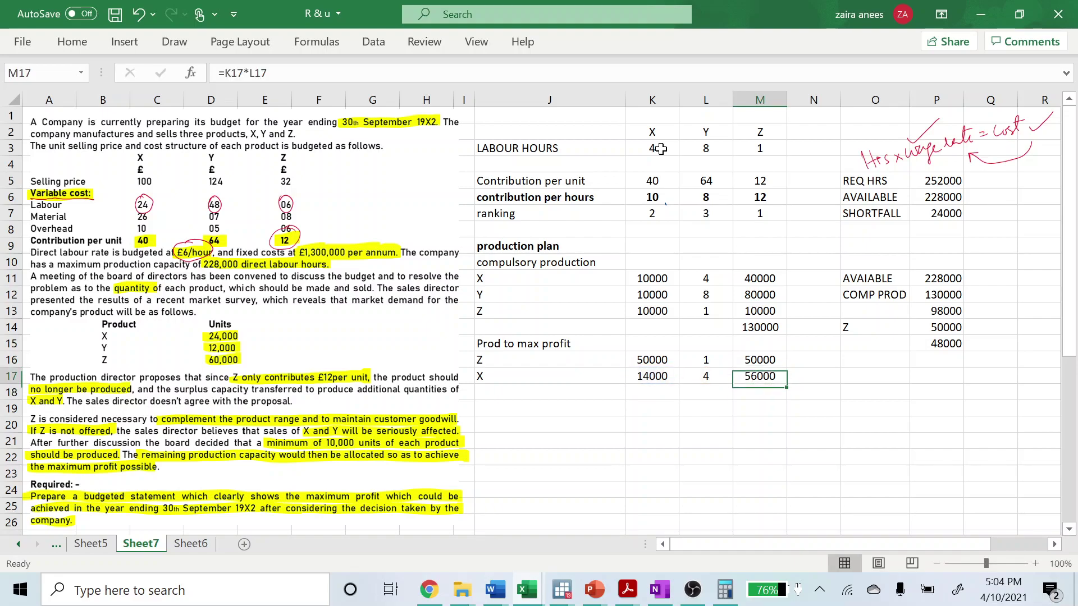
Step: Circle the hours left in P15 with the red pen
key(Right)
key(Right)
key(Right)
key(Up)
key(Down)
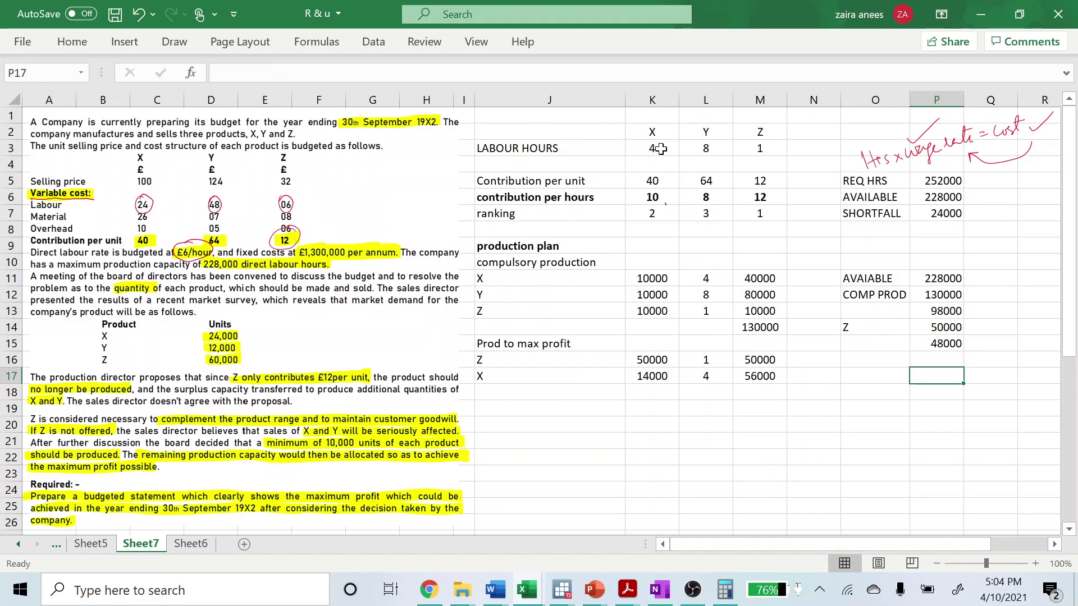
mouse_move(955, 332)
mouse_down()
mouse_move(915, 354)
mouse_move(974, 345)
mouse_move(921, 337)
mouse_move(955, 368)
mouse_up()
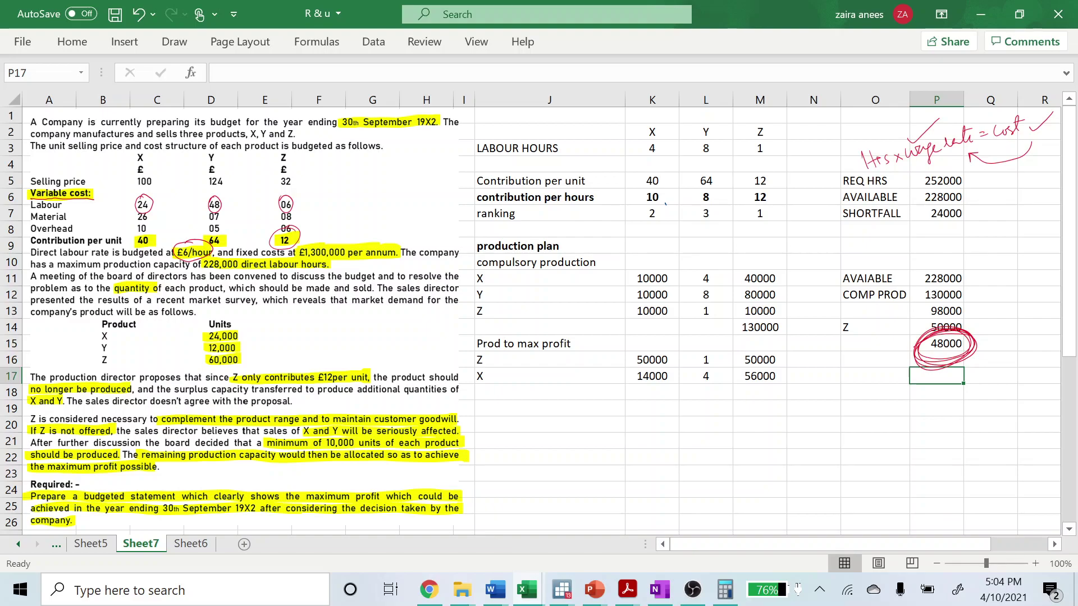
Step: Replace X's hours in M17 with a link to the hours left, =P15
key(Left)
key(Left)
key(Left)
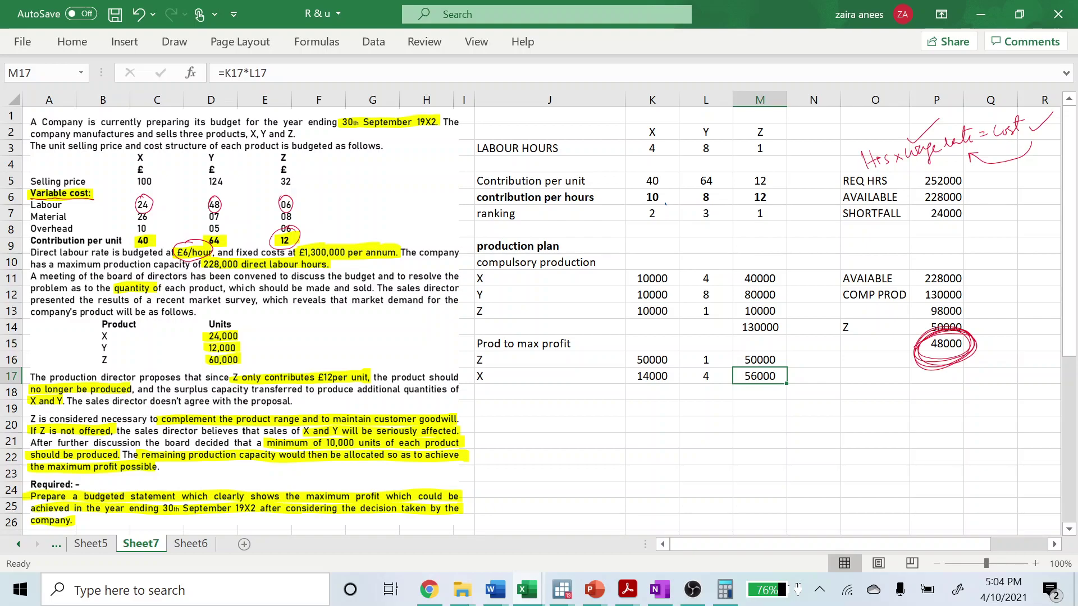
text(=)
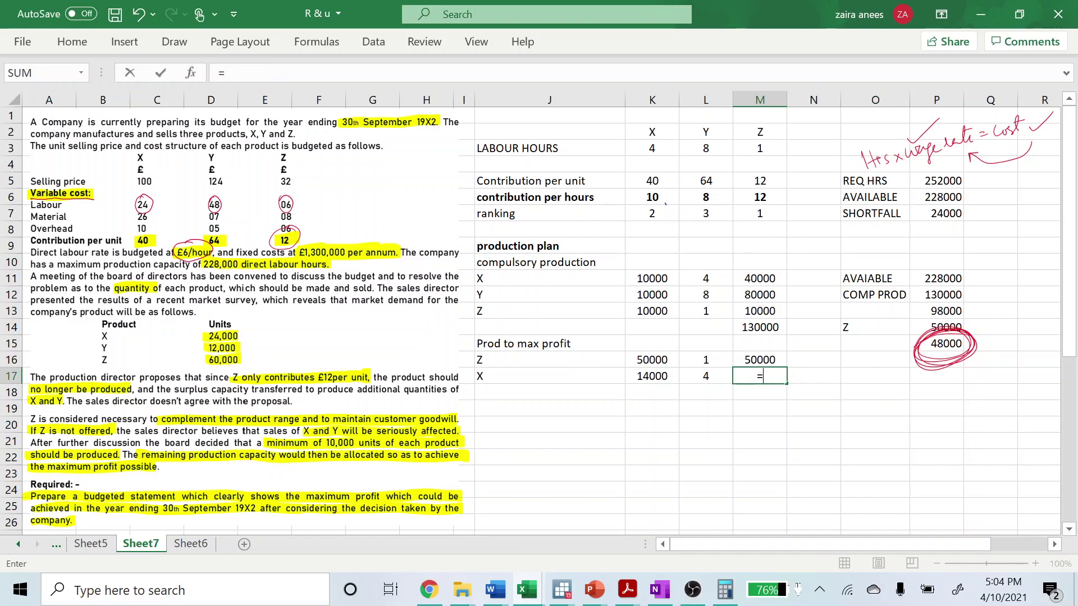
key(Right)
key(Right)
key(Right)
key(Up)
key(Up)
key(Return)
Step: Recalculate X's additional units in K17 from the allocated hours with =M17/L17
key(Left)
key(Left)
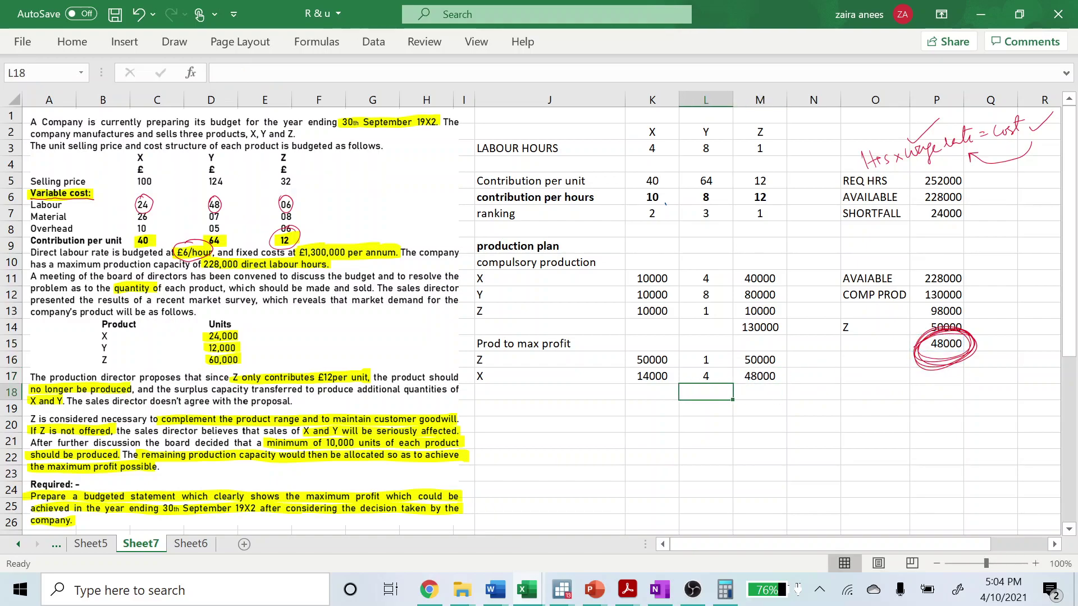
key(Up)
text(=)
key(Right)
key(Right)
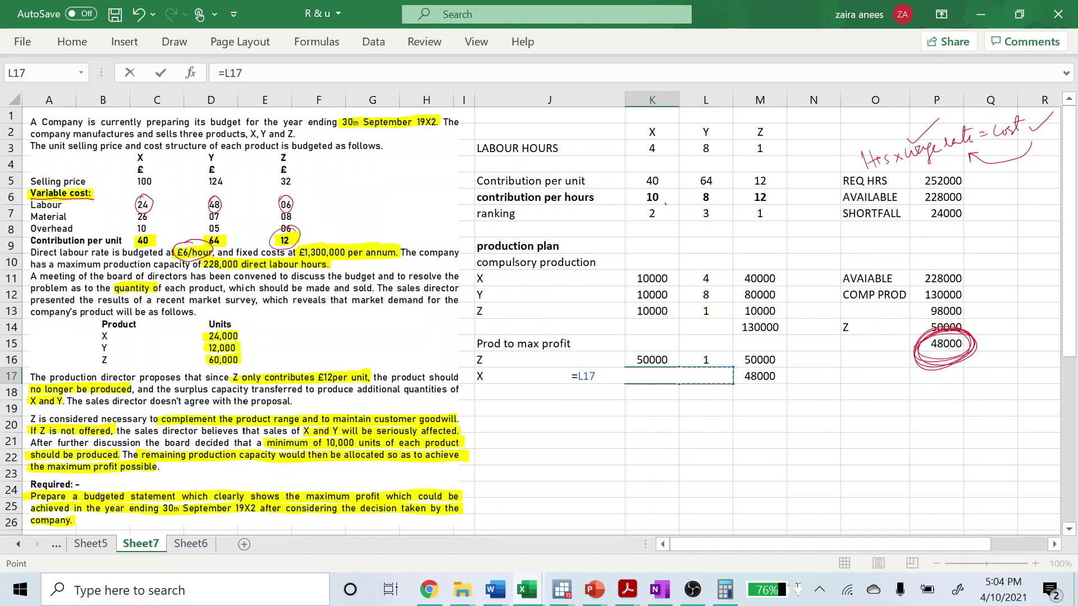
text(/)
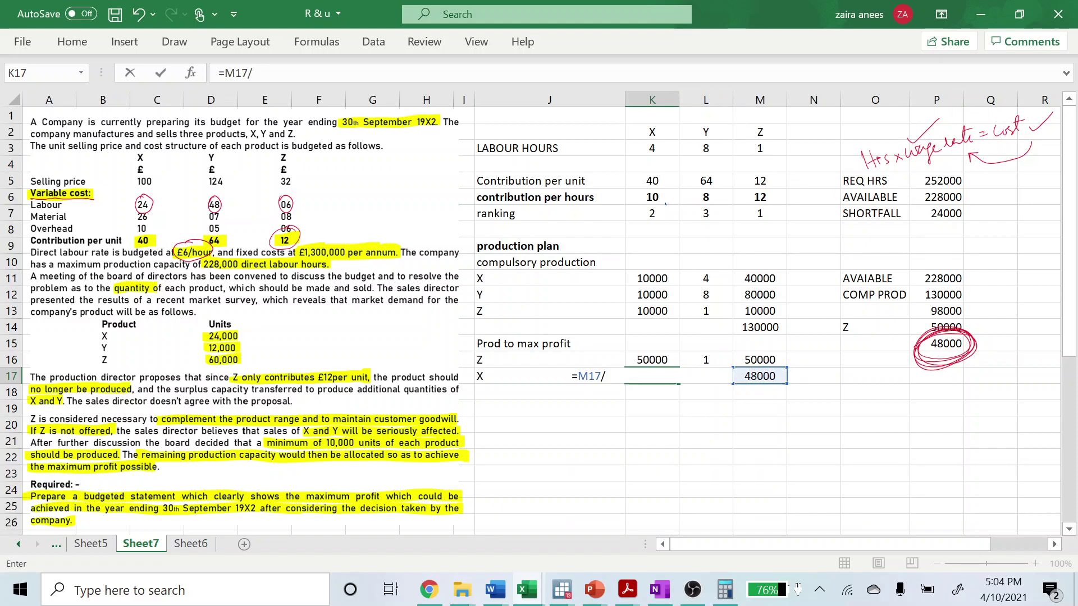
text(L17)
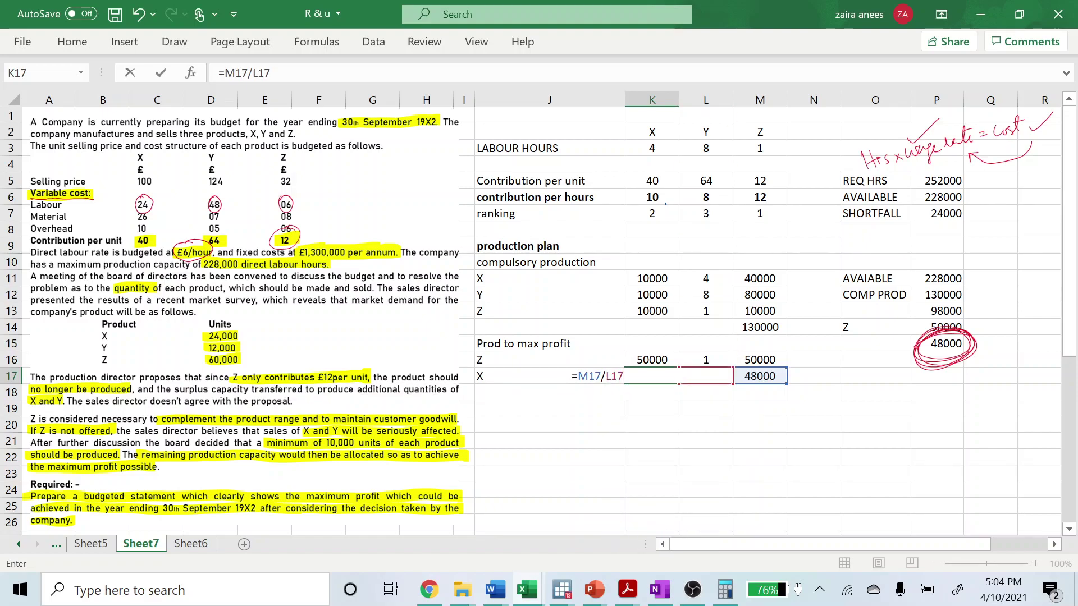
key(Return)
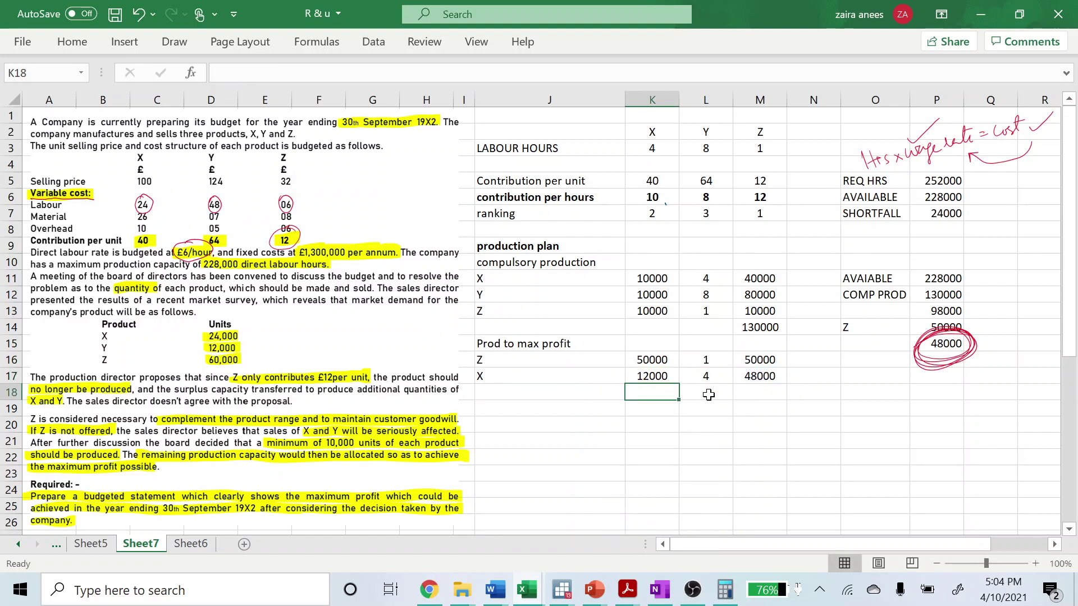
Step: Enter X in J20 and calculate its total units in K20 with =K17+K11
click(556, 420)
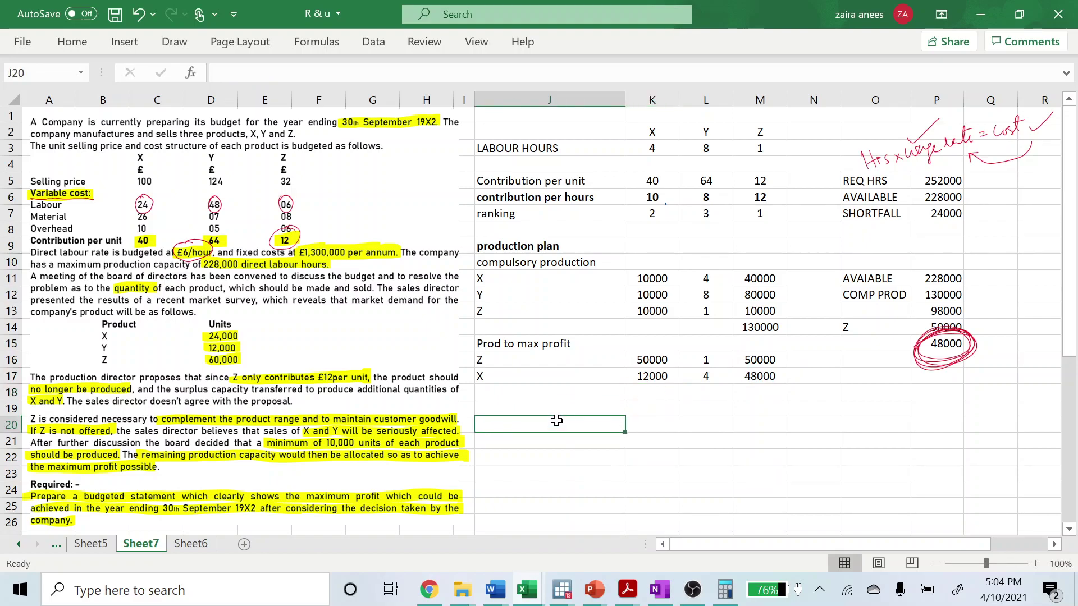
text(X)
key(Tab)
text(=)
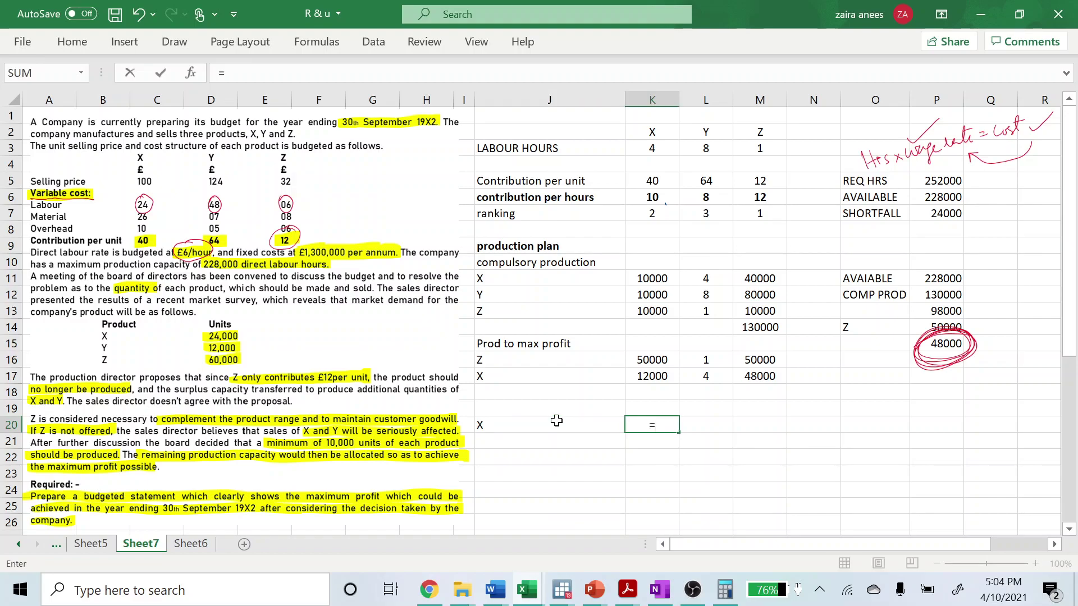
key(Up)
key(Up)
key(Up)
text(+)
key(Up)
key(Up)
key(Up)
key(Up)
key(Up)
key(Up)
key(Up)
key(Up)
key(Up)
key(Return)
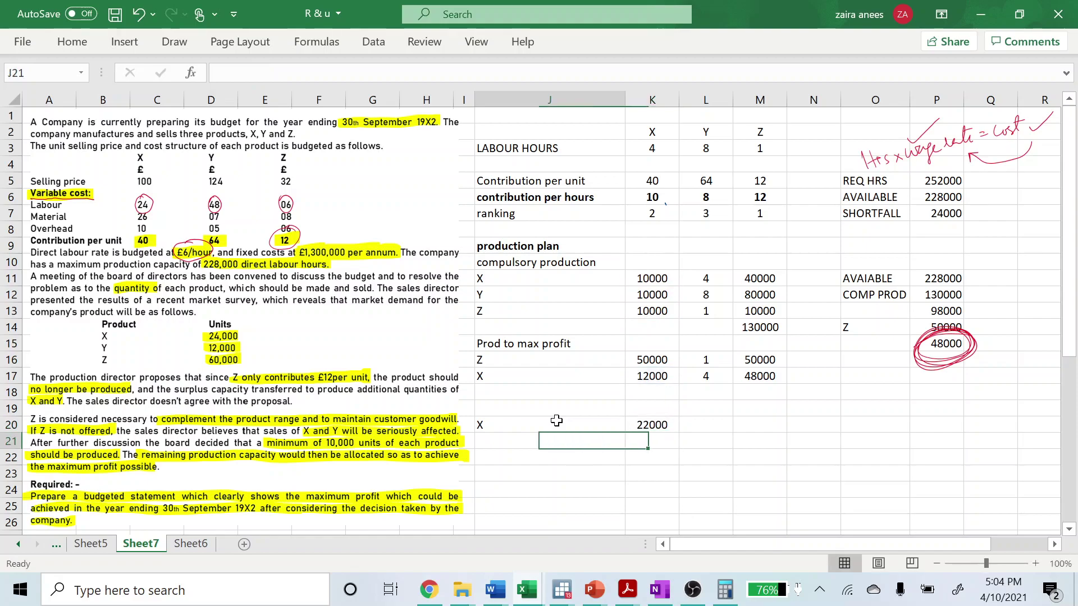
Step: Enter Y in J21 and link its total units in K21 to the compulsory production with =K12
text(Y)
key(Tab)
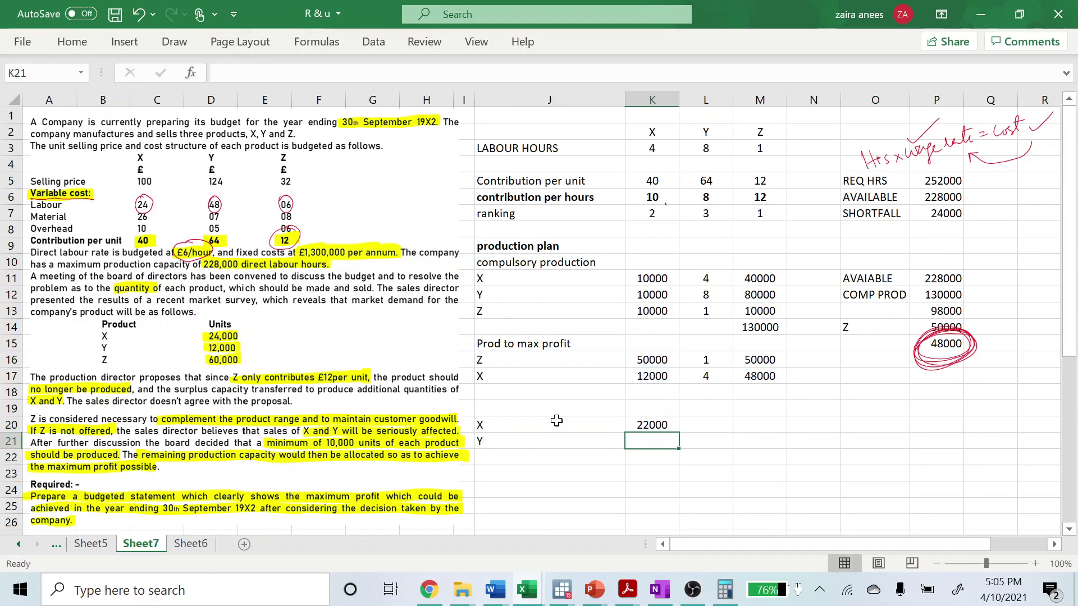
key(Up)
key(Up)
key(Up)
key(Up)
key(Up)
key(Up)
key(Down)
key(Down)
key(Down)
key(Down)
key(Down)
key(Down)
text(=)
key(Up)
key(Up)
key(Up)
key(Up)
key(Up)
key(Up)
key(Up)
key(Up)
key(Up)
key(Return)
Step: Enter Z in J22 and calculate its total units in K22 with =K16+K13
key(Left)
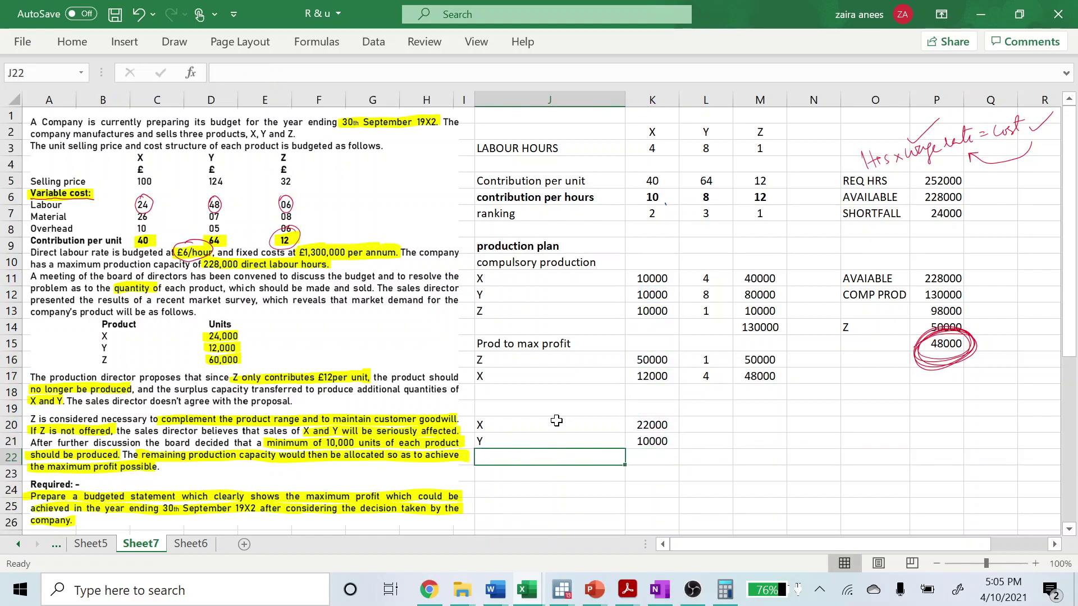
text(Z)
key(Tab)
text(=)
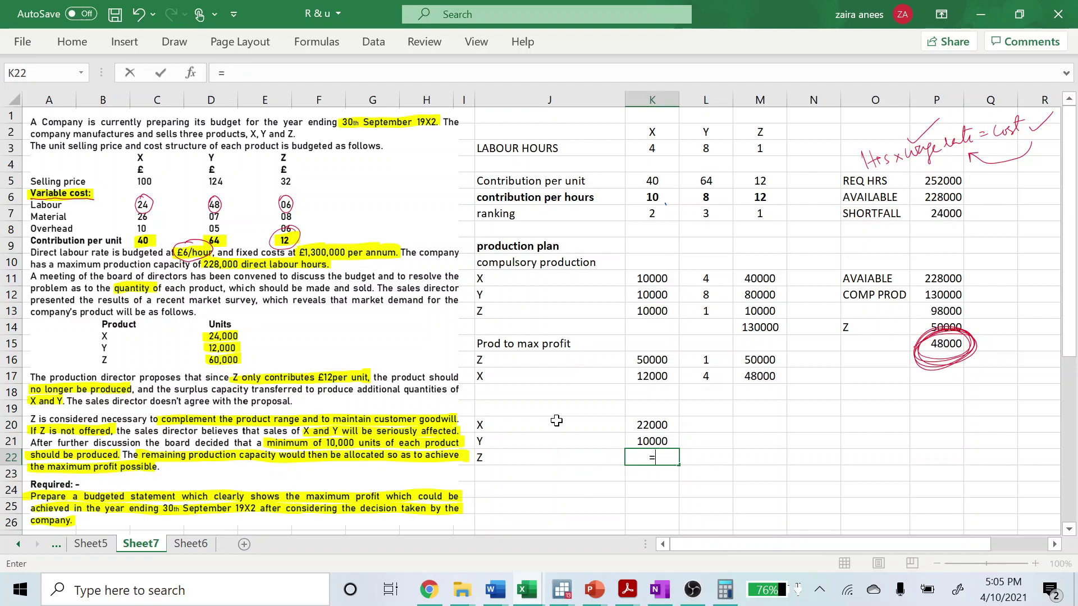
key(Up)
key(Up)
key(Up)
key(Up)
key(Up)
key(Up)
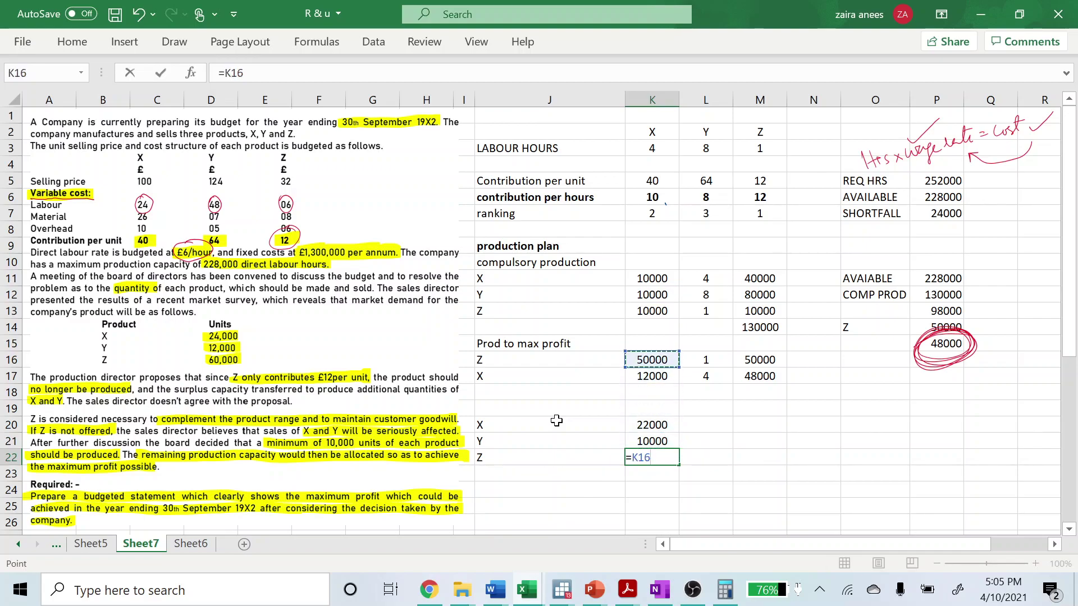
text(+)
key(Up)
key(Up)
key(Up)
key(Up)
key(Up)
key(Up)
key(Up)
key(Up)
key(Up)
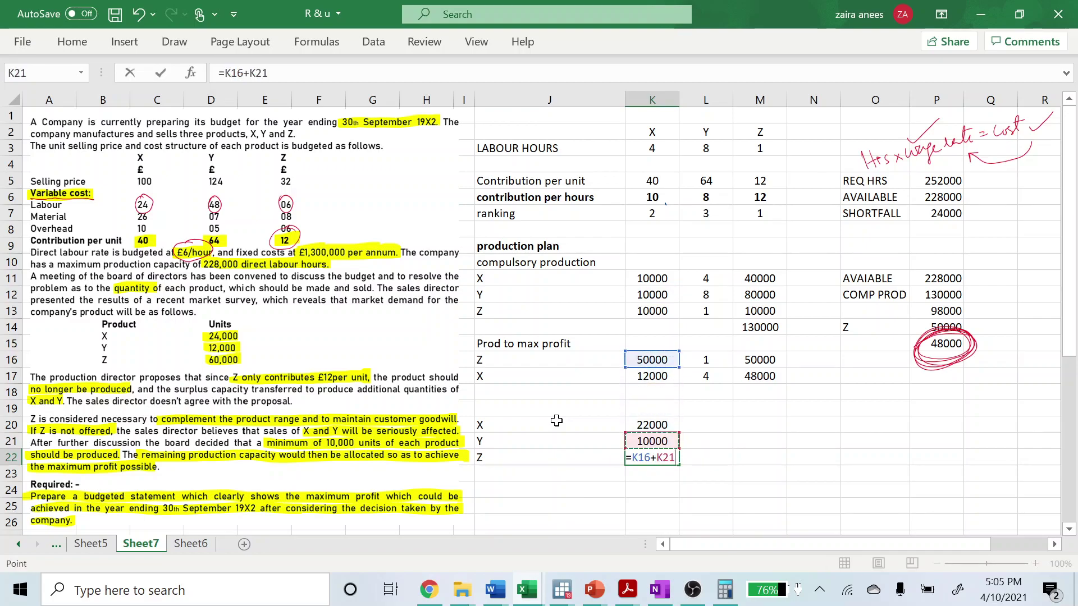
key(Return)
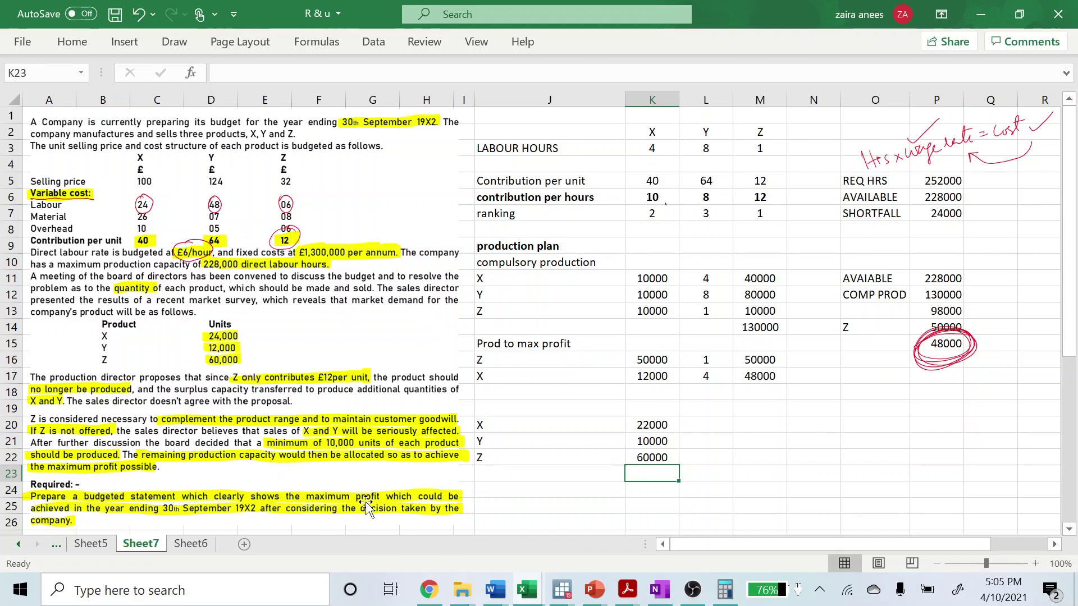
Step: Link L20 to X's contribution per unit with =K5
click(727, 428)
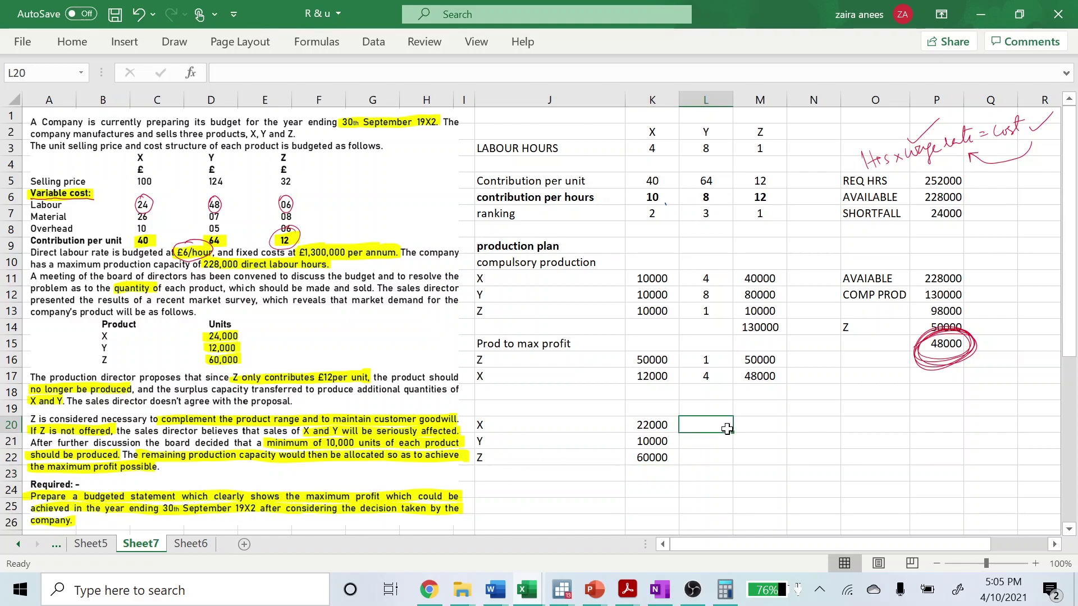
text(=)
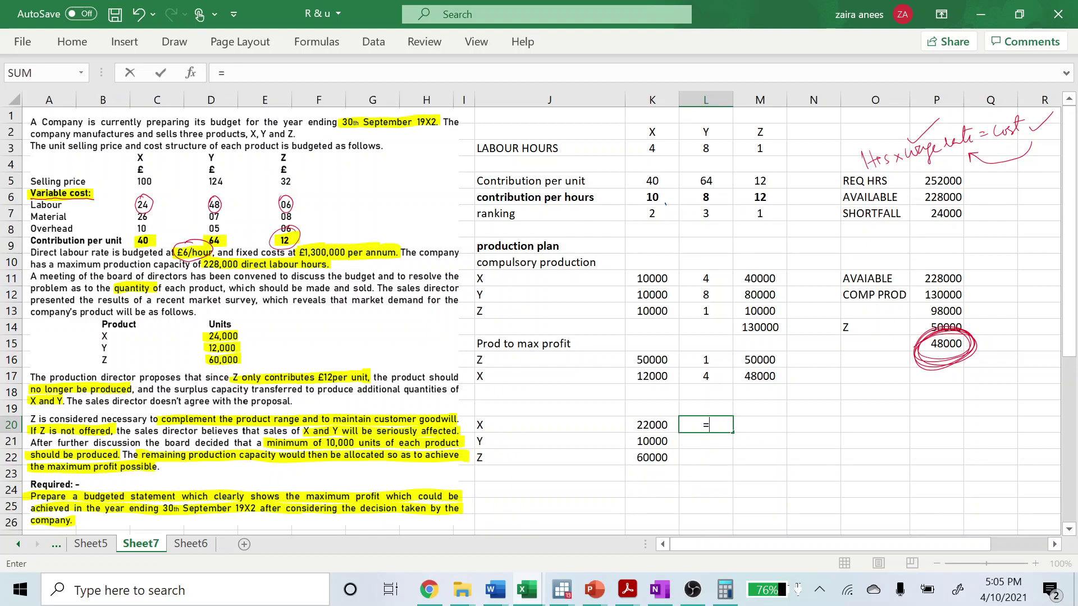
key(Up)
key(Up)
key(Up)
key(Up)
key(Up)
key(Up)
key(Up)
key(Up)
key(Up)
key(Up)
key(Up)
key(Up)
key(Left)
key(Up)
key(Up)
key(Up)
key(Return)
Step: Link L21 and L22 to the contribution per unit of Y and Z with =L5 and =M5
text(=)
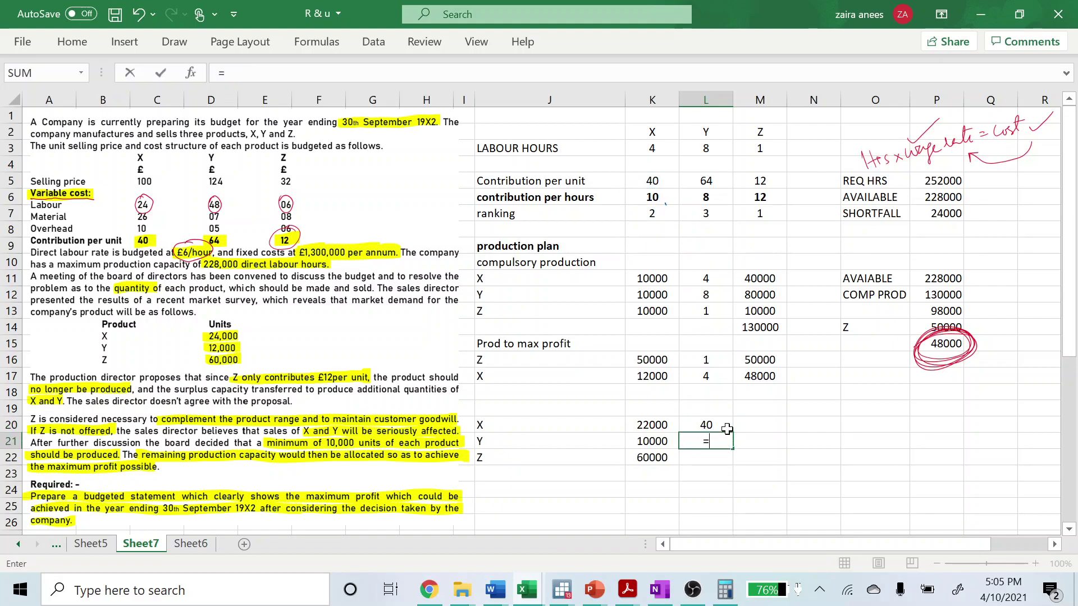
click(704, 182)
key(Return)
text(=)
click(756, 181)
key(Return)
Step: Calculate X's contribution in M20 with =K20*L20 and fill the formula down to M22 for Y and Z
key(Right)
key(Up)
key(Up)
key(Up)
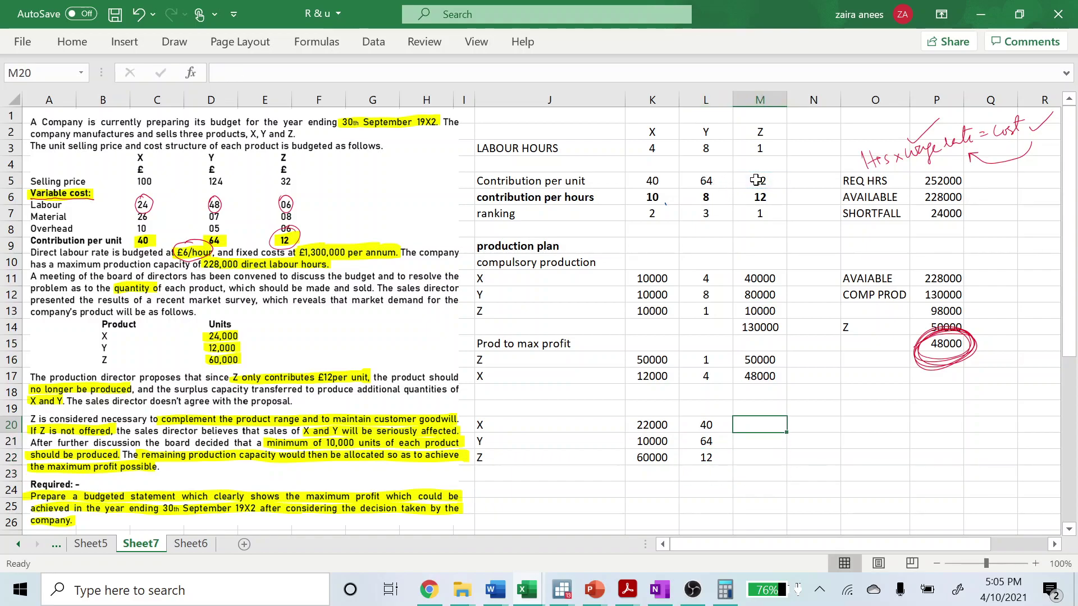
text(=)
key(Left)
key(Left)
text(*)
key(Left)
key(Return)
click(772, 425)
drag(787, 433, 782, 465)
Step: Label J23 TOTAL CONTRIBUTION and add up the three products' contributions in M23 with =SUM(M20:M22)
double_click(600, 474)
text(TOTAL CONTRIBUTIO)
key(Right)
key(Right)
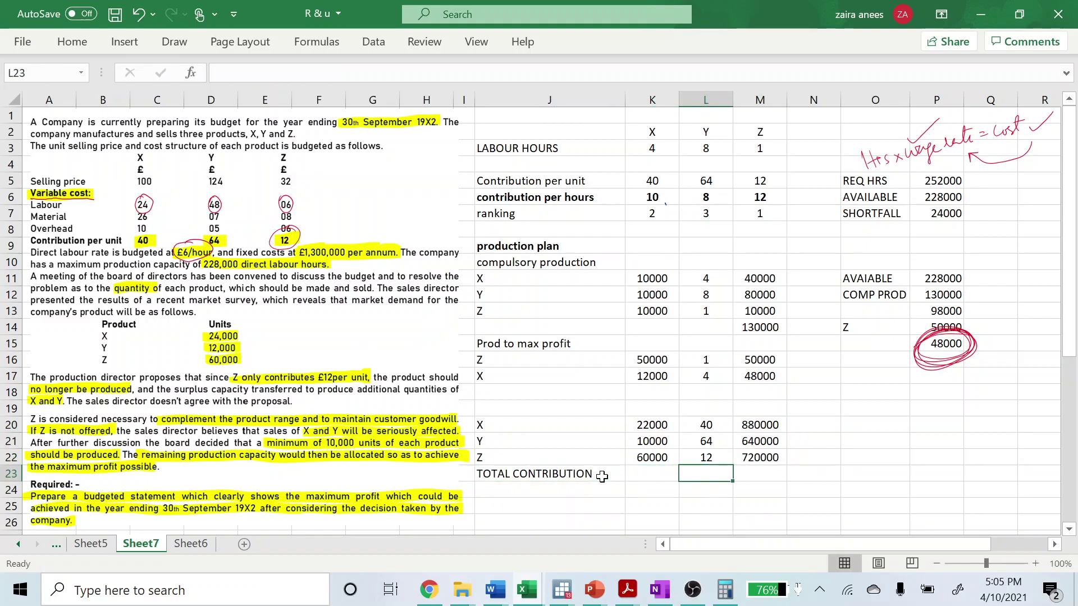
key(Right)
text(=SUM)
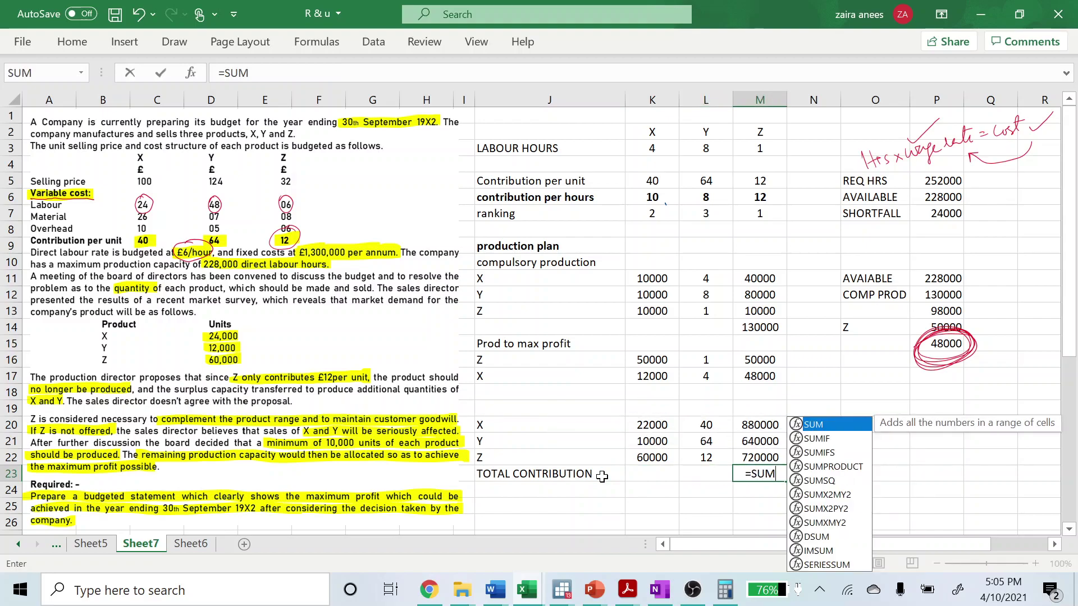
text(()
key(Up)
key(F8)
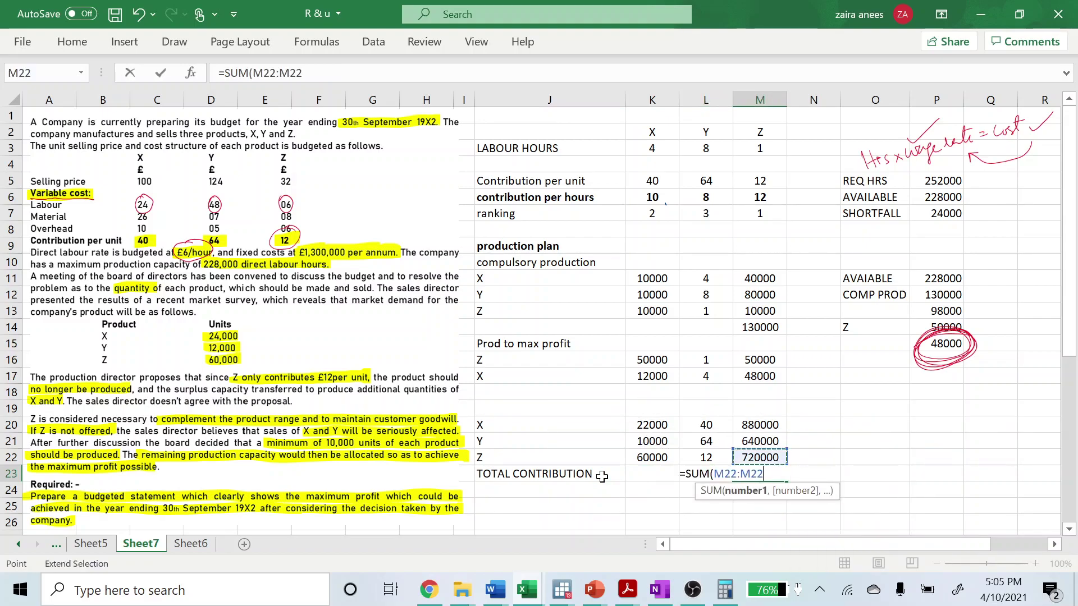
key(Up)
key(Up)
key(Return)
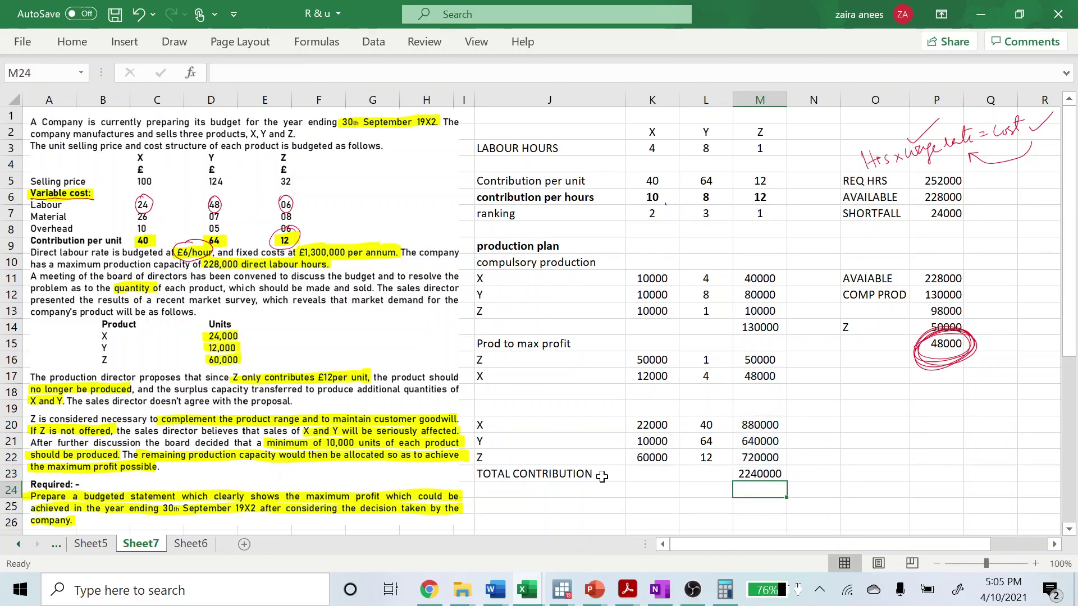
Step: Add a fixed cost row labelled FC in J24 with 1300000 in M24
key(Left)
key(Left)
key(Left)
text(FC)
key(Right)
key(Right)
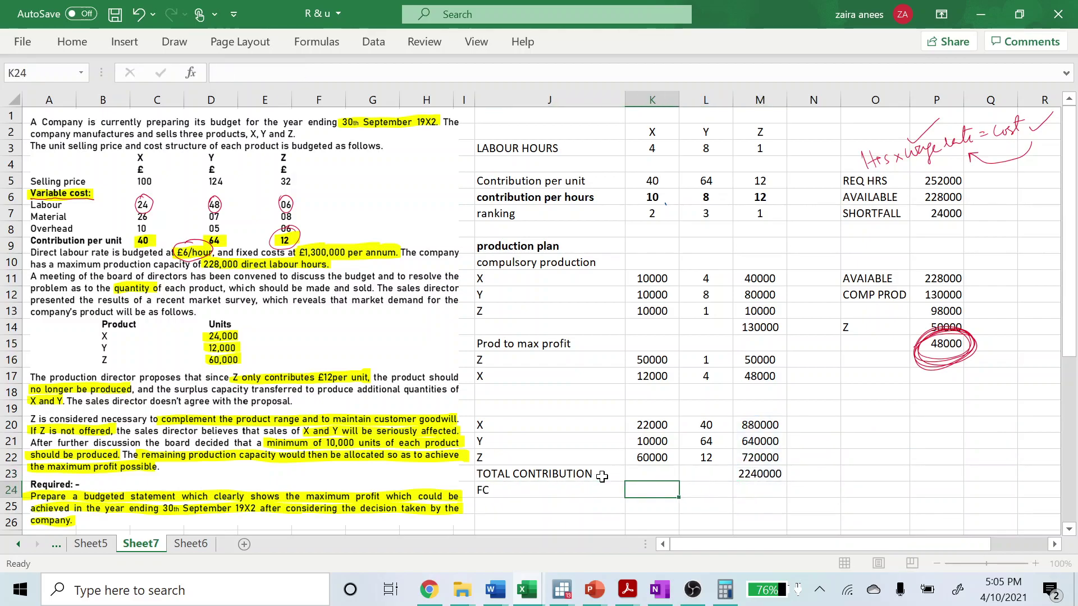
key(Right)
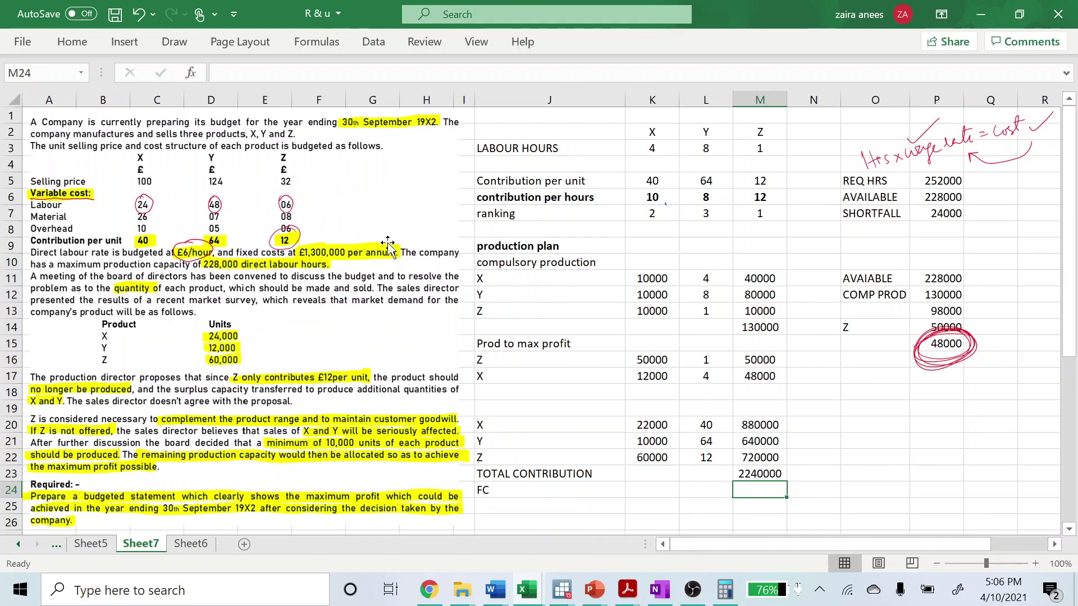
text(1300000)
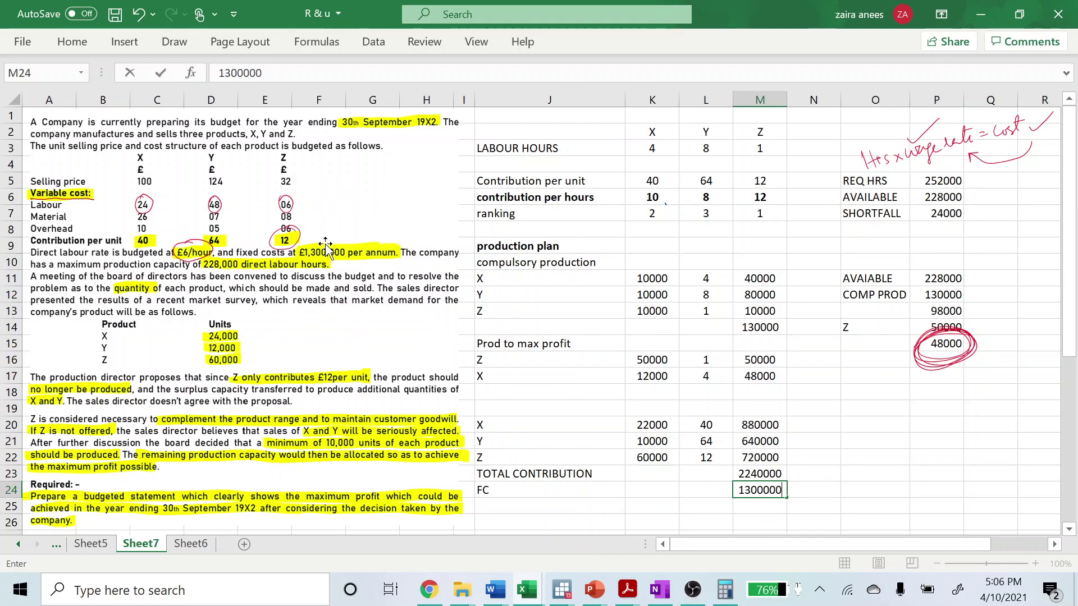
key(Return)
Step: Label J25 PROFIT and calculate it in M25 as total contribution less fixed cost with =M23-M24
key(Left)
key(Left)
key(Left)
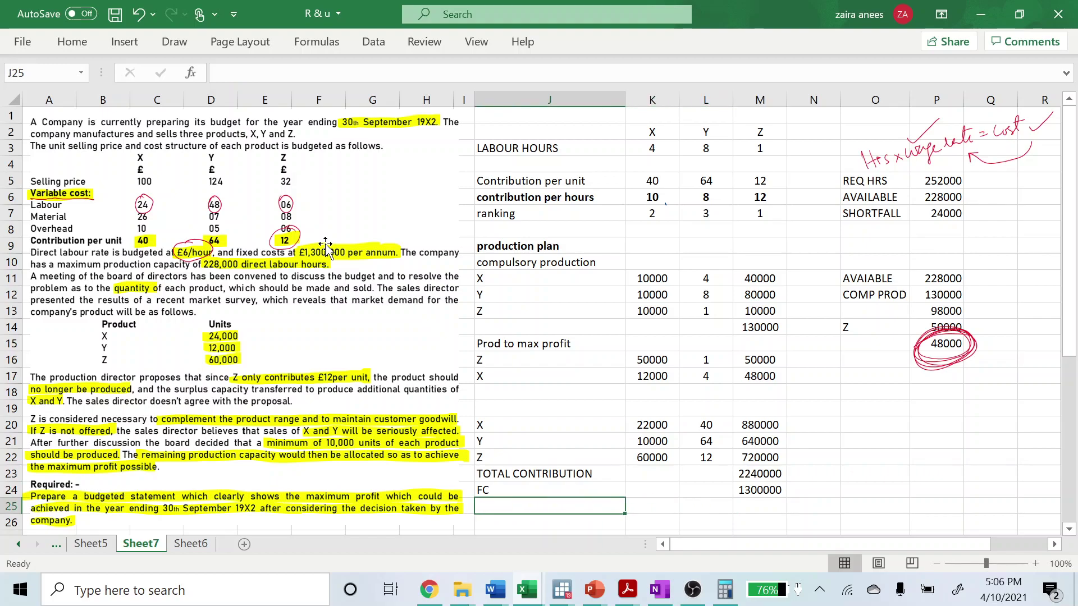
text(PROFIT)
key(Right)
key(Right)
key(Right)
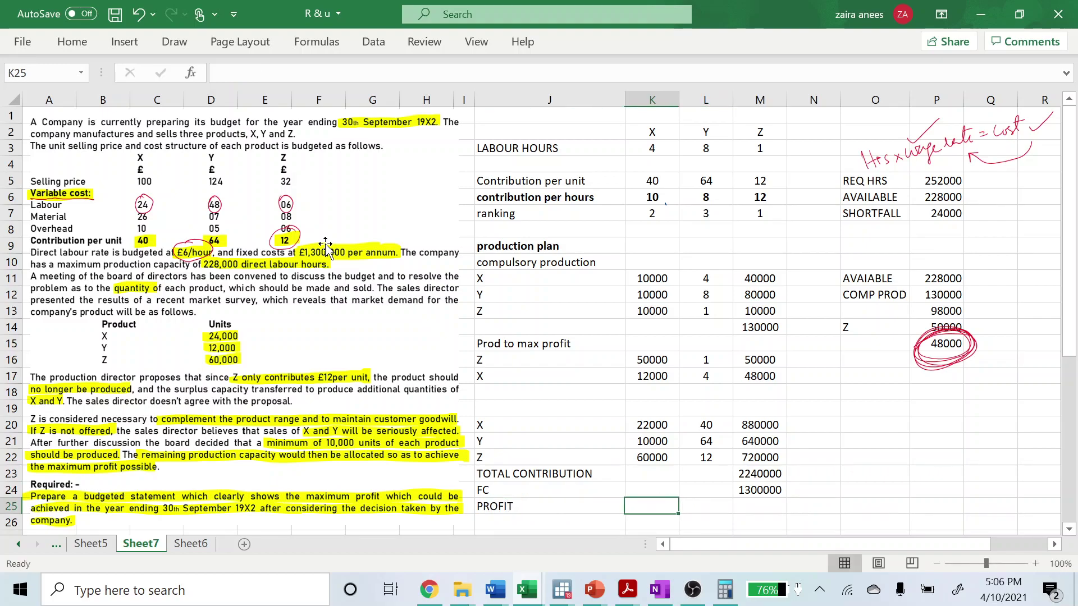
text(=)
key(Up)
key(Up)
text(-)
key(Up)
key(Return)
Step: Make the PROFIT row bold from J25 to M25
key(Up)
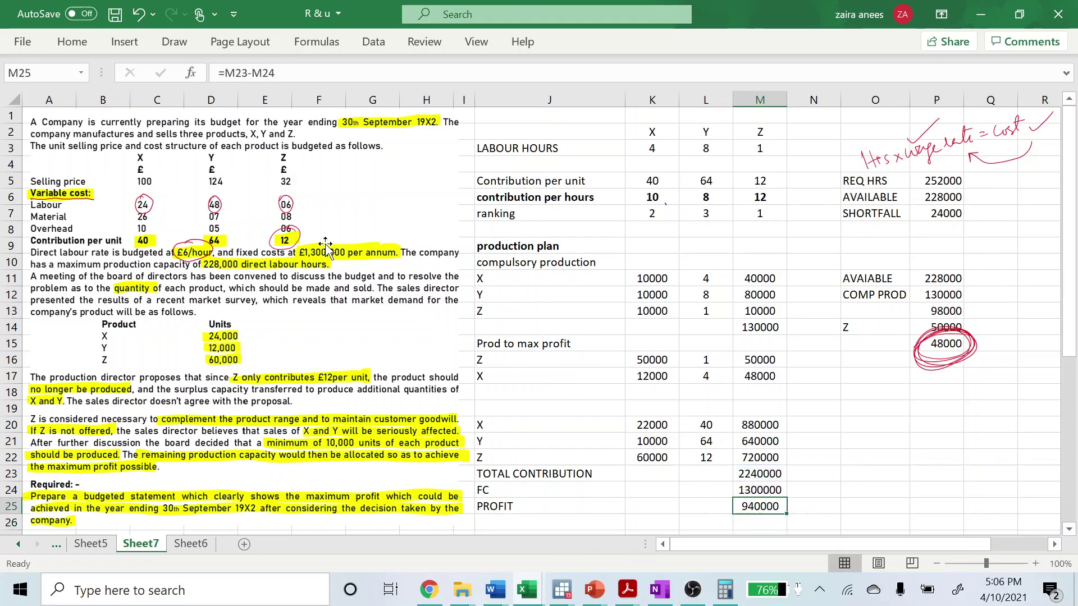
key(shift+Left)
key(shift+Left)
key(shift+Left)
key(shift+Left)
key(shift+Right)
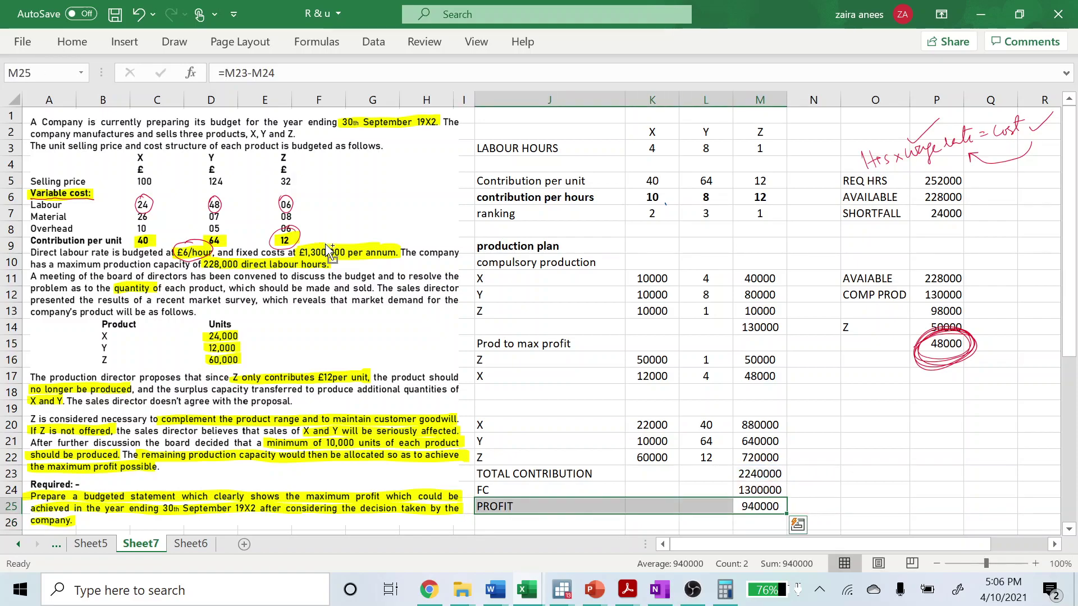
key(ctrl+b)
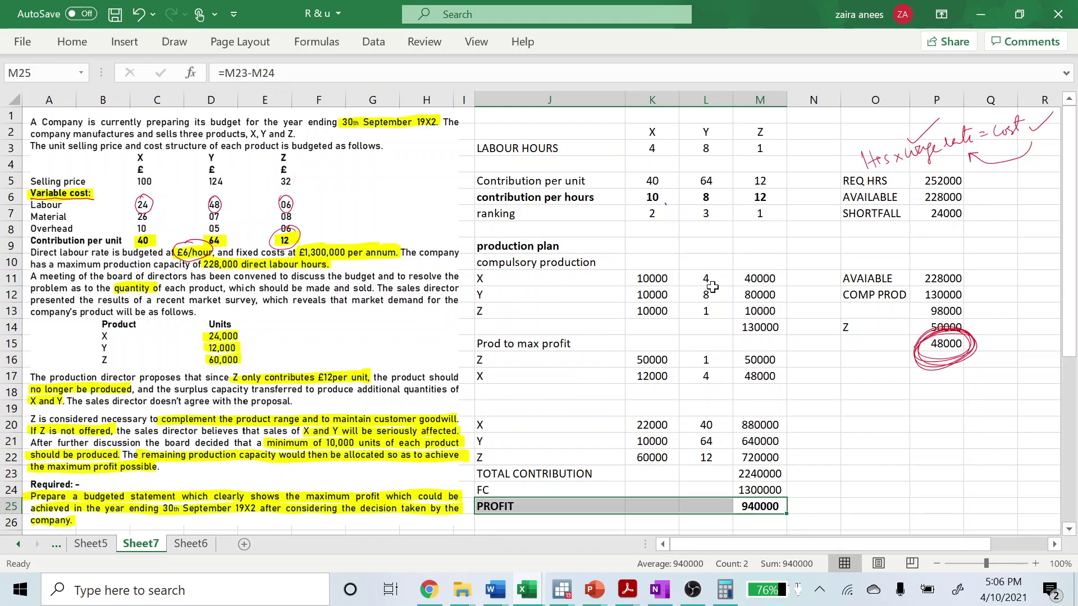
drag(537, 266, 745, 326)
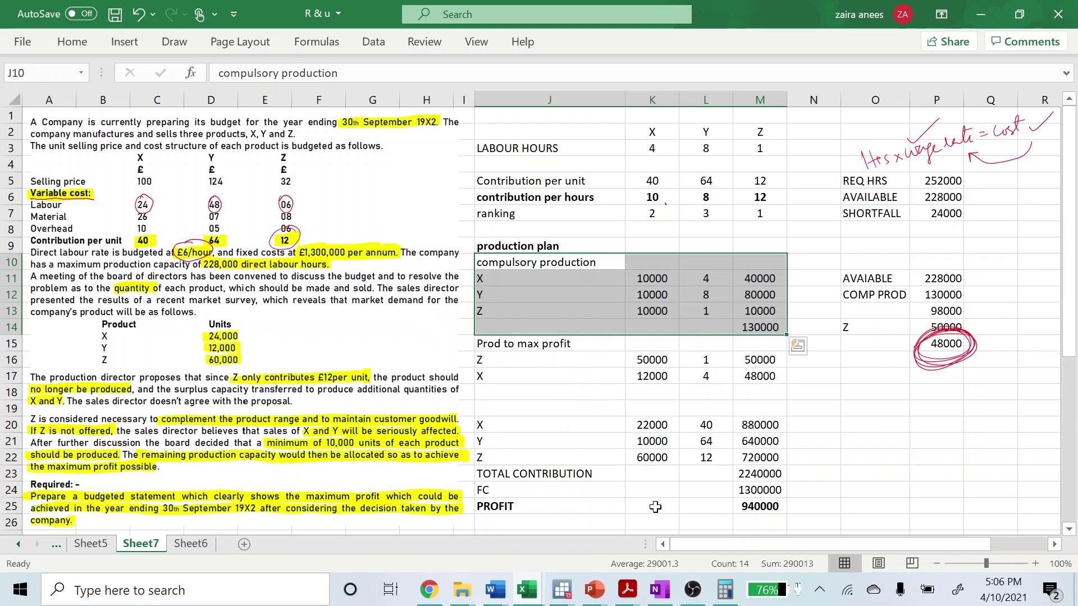
mouse_move(693, 594)
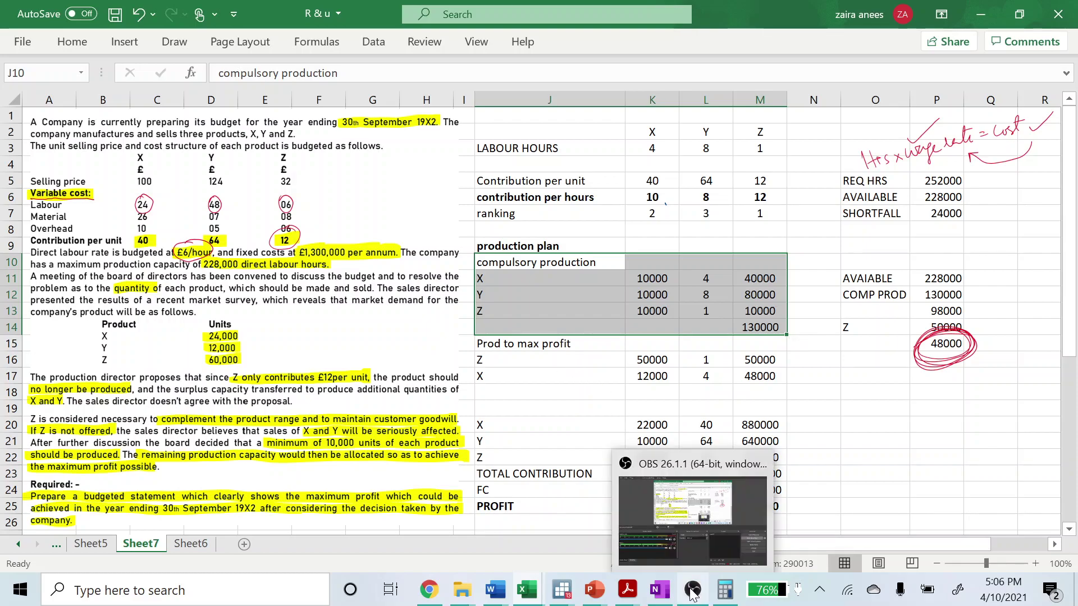